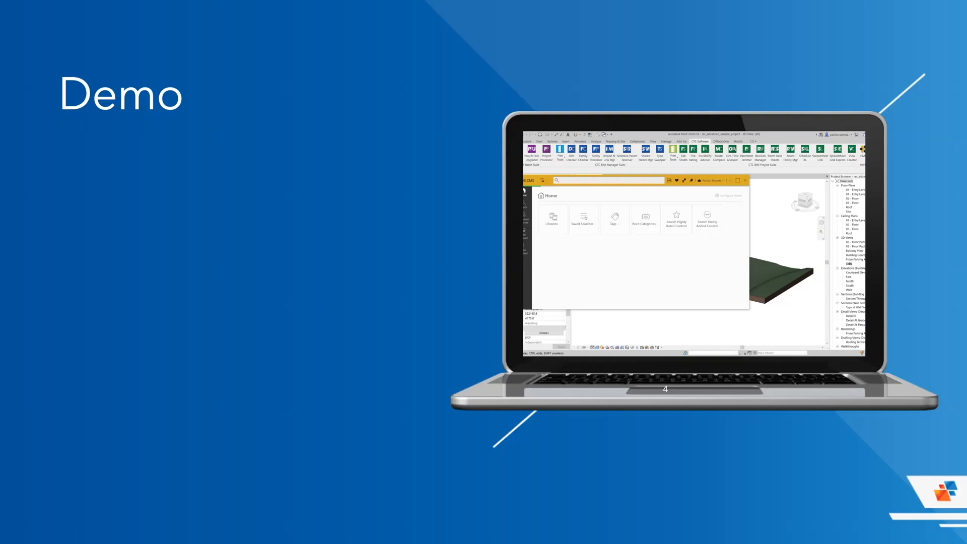
Step: Switch to Revit and tag all untagged rooms in the Floor 2-Working Plan view with M_Room Tag : Room Tag
{"action": "key", "text": "alt+Tab"}
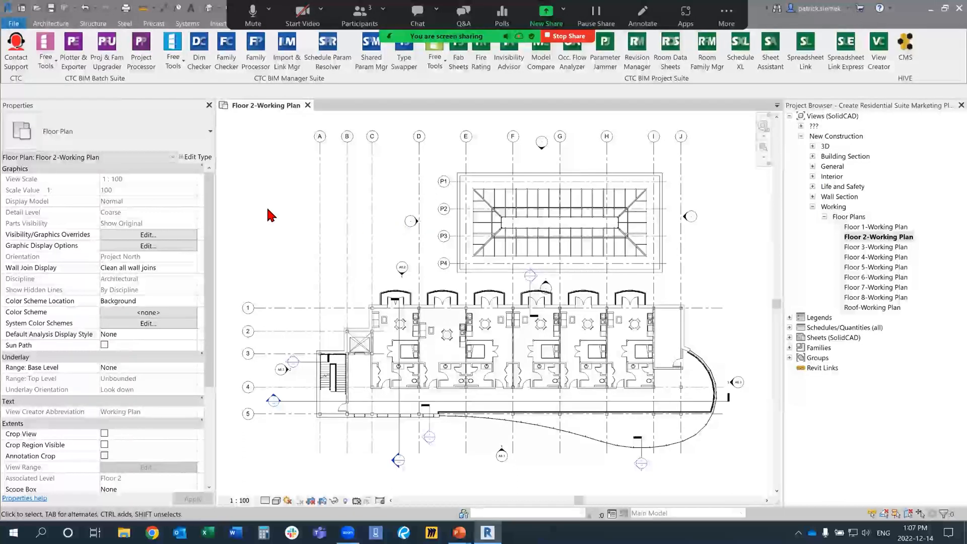
{"action": "left_click_drag", "start_coordinate": [215, 229], "coordinate": [183, 229]}
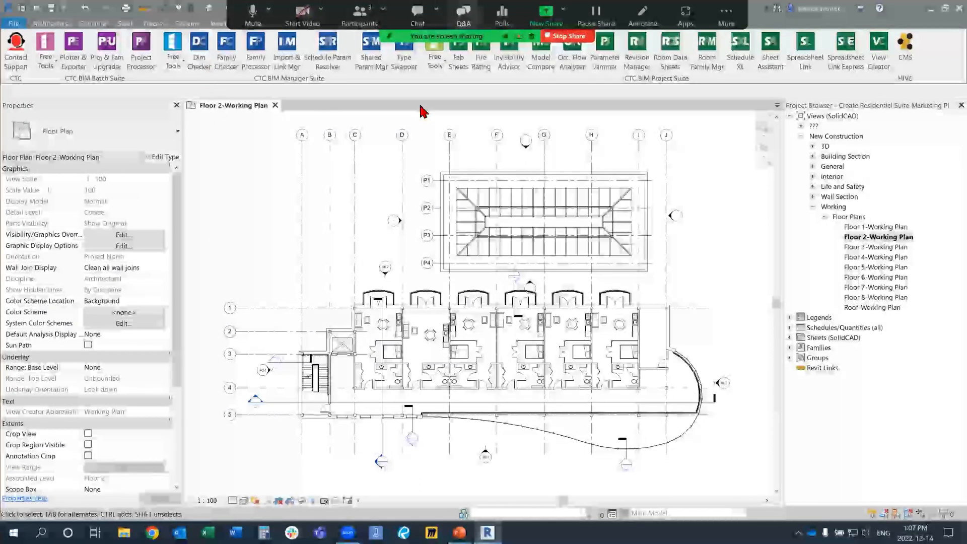
{"action": "left_click", "coordinate": [252, 23]}
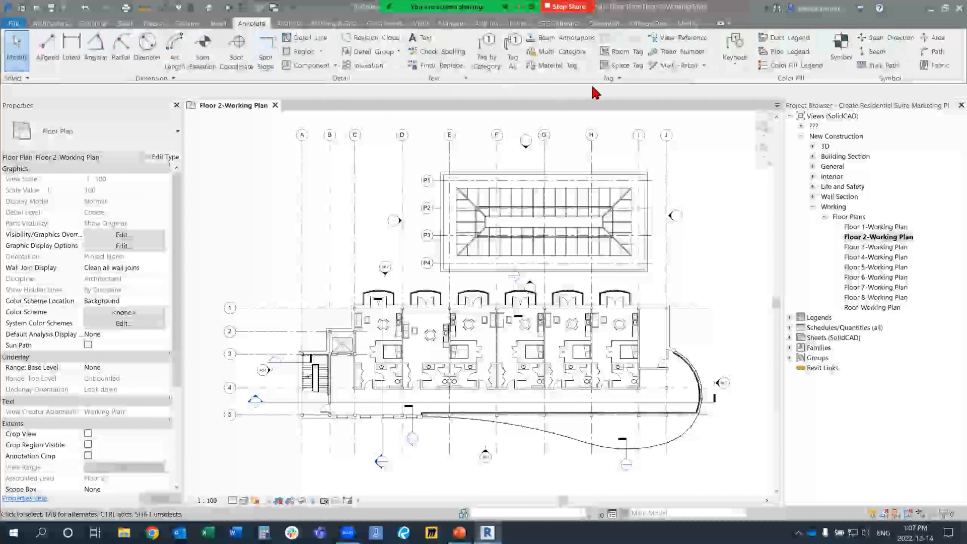
{"action": "left_click", "coordinate": [511, 60]}
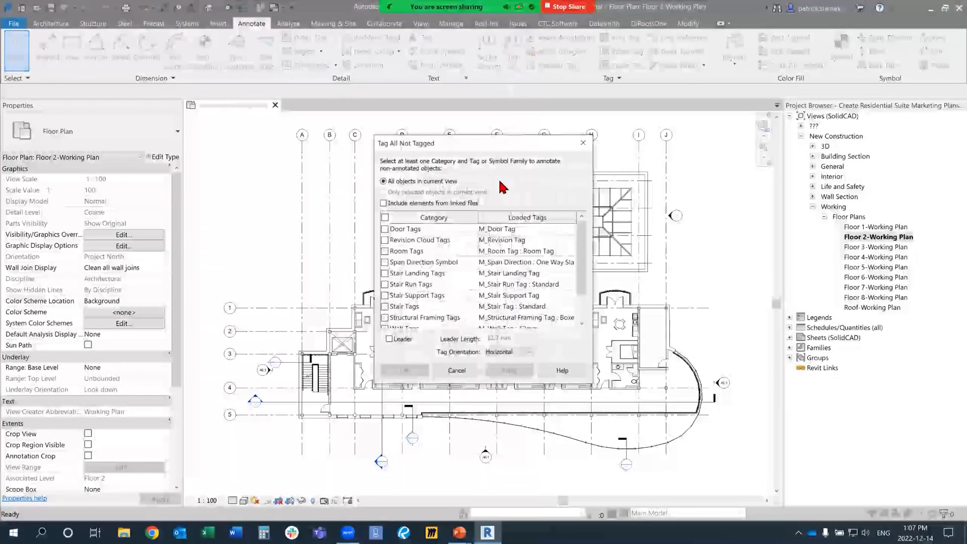
{"action": "scroll", "coordinate": [398, 302], "scroll_direction": "down", "scroll_amount": 2}
{"action": "scroll", "coordinate": [397, 302], "scroll_direction": "up", "scroll_amount": 3}
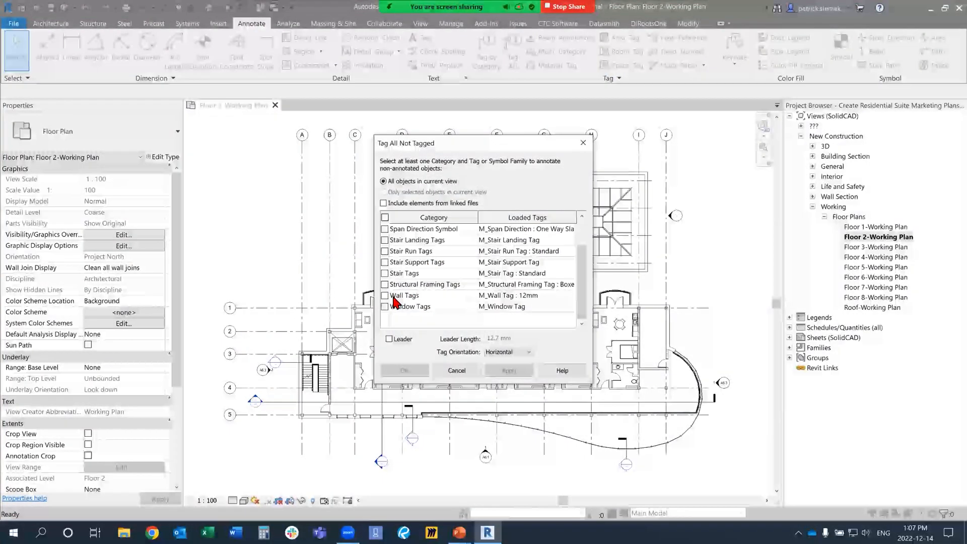
{"action": "scroll", "coordinate": [398, 289], "scroll_direction": "down", "scroll_amount": 3}
{"action": "scroll", "coordinate": [398, 285], "scroll_direction": "up", "scroll_amount": 3}
{"action": "left_click", "coordinate": [385, 251]}
{"action": "left_click", "coordinate": [404, 370]}
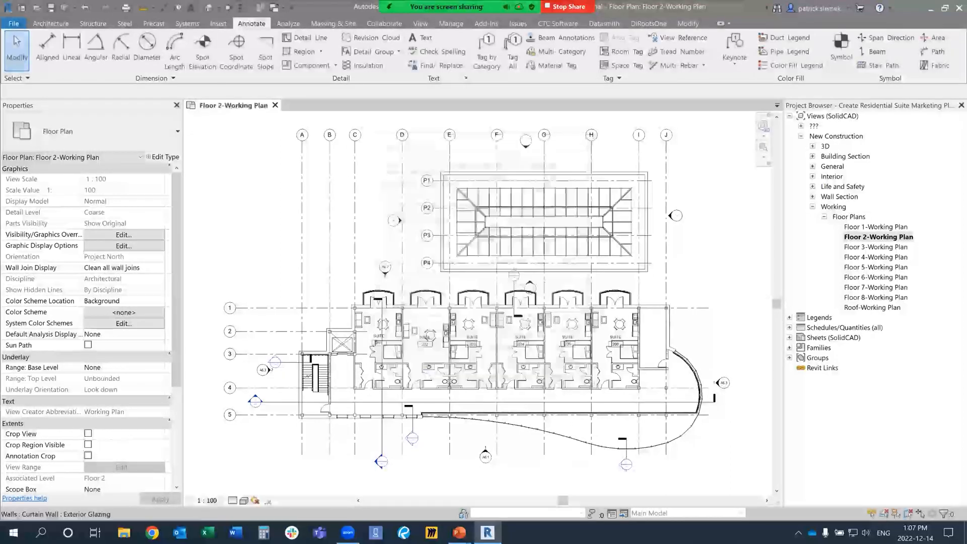
Step: Duplicate the Floor 2-Working Plan view and rename the copy Suite 201
{"action": "scroll", "coordinate": [405, 347], "scroll_direction": "up", "scroll_amount": 3}
{"action": "middle_click_drag", "start_coordinate": [413, 348], "coordinate": [421, 371]}
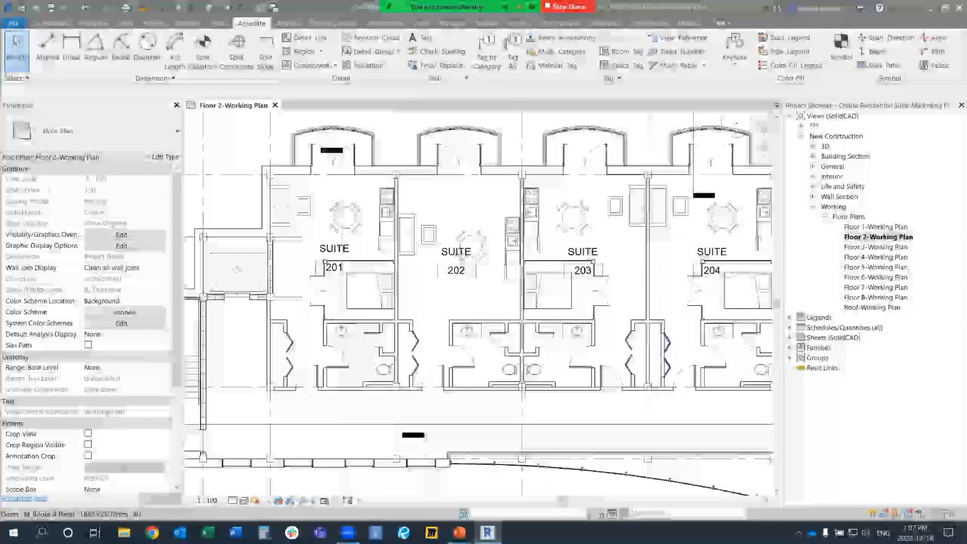
{"action": "middle_click_drag", "start_coordinate": [662, 367], "coordinate": [437, 360]}
{"action": "middle_click_drag", "start_coordinate": [705, 363], "coordinate": [743, 340]}
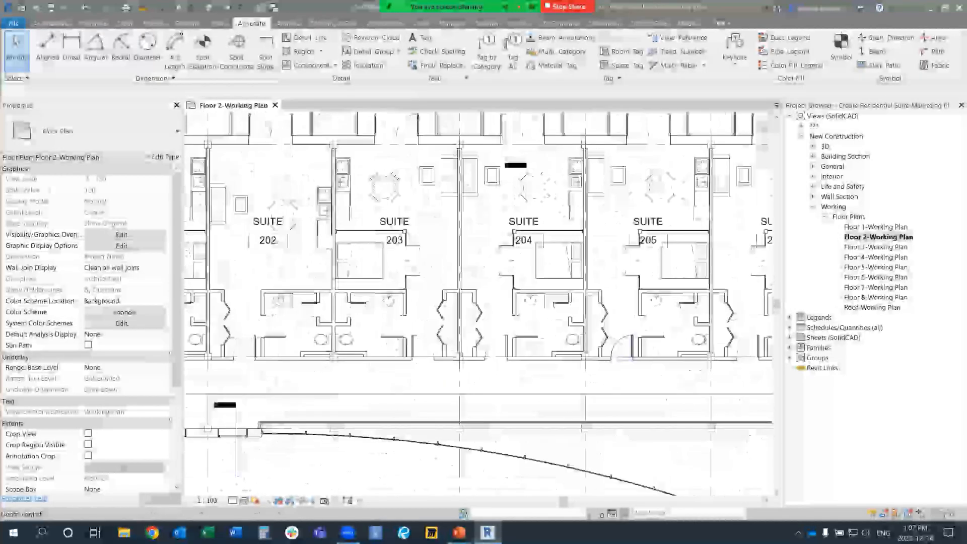
{"action": "middle_click_drag", "start_coordinate": [456, 343], "coordinate": [668, 343]}
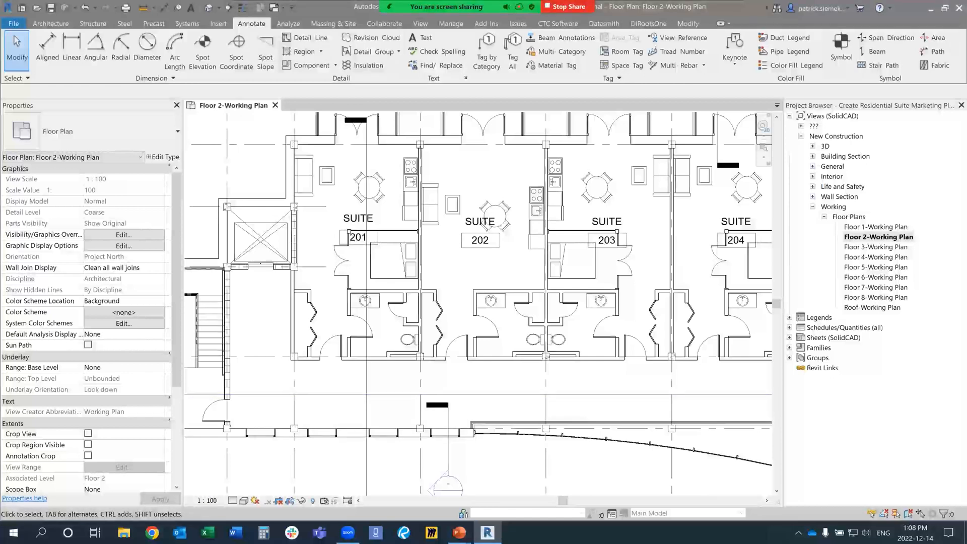
{"action": "right_click", "coordinate": [857, 237]}
{"action": "mouse_move", "coordinate": [866, 307]}
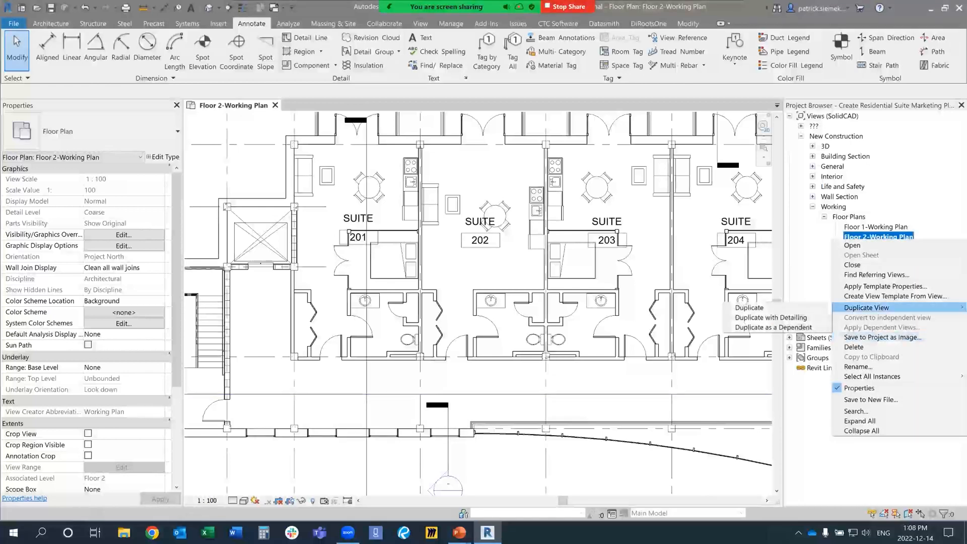
{"action": "left_click", "coordinate": [771, 317]}
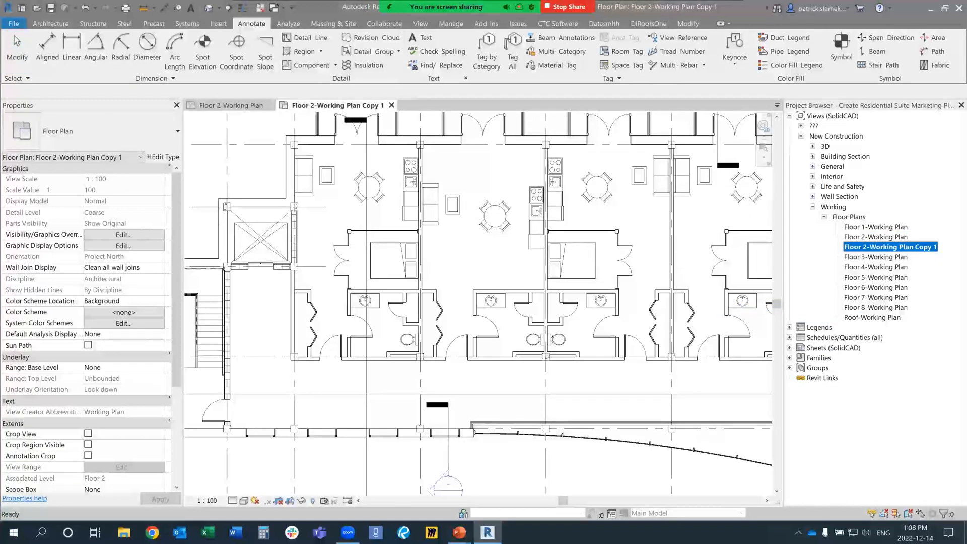
{"action": "key", "text": "F2"}
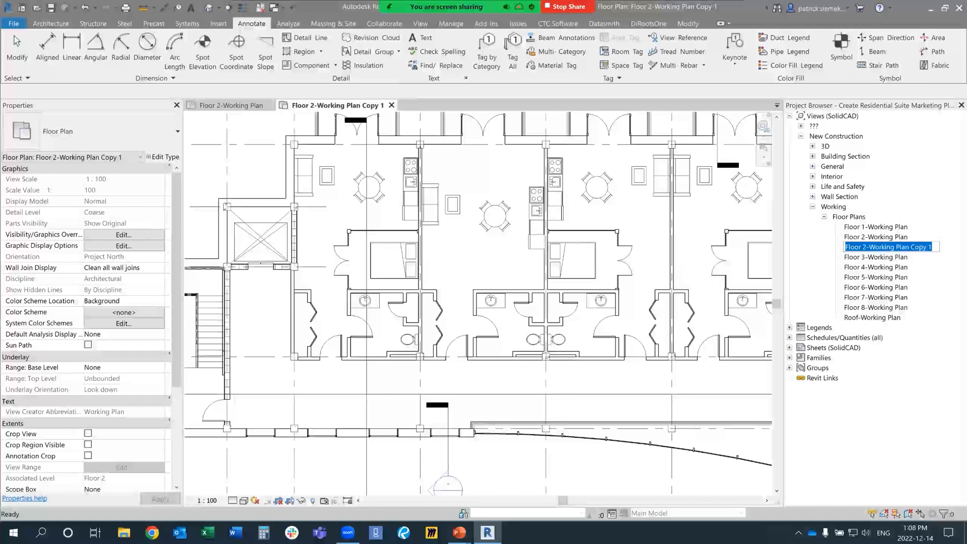
{"action": "type", "text": "Su"}
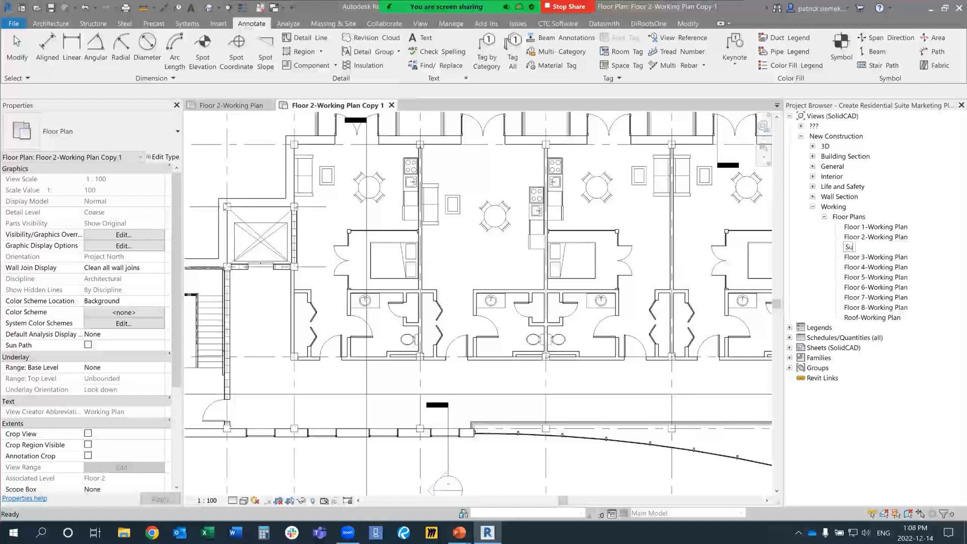
{"action": "type", "text": "ite 201"}
{"action": "key", "text": "Return"}
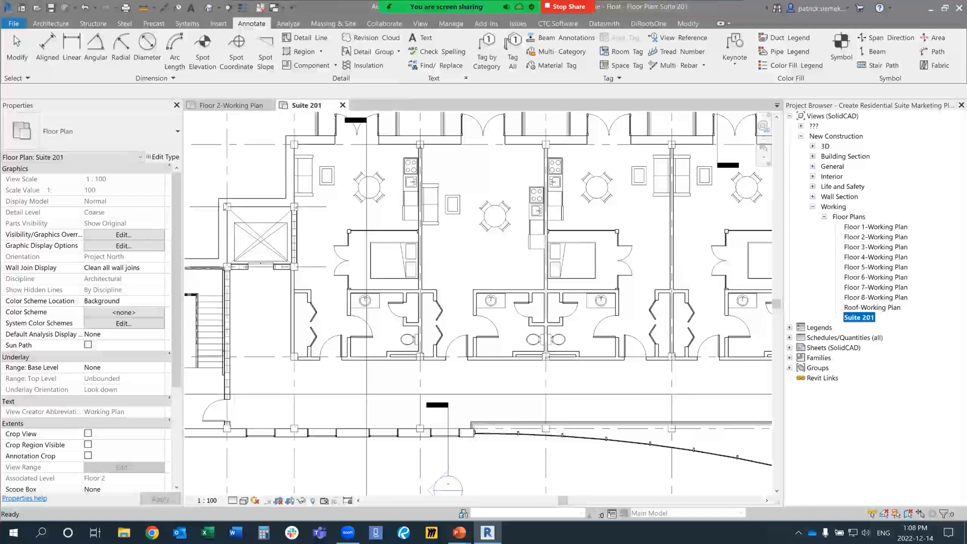
Step: Turn on Crop View and Crop Region Visible for the Suite 201 view
{"action": "scroll", "coordinate": [543, 439], "scroll_direction": "down", "scroll_amount": 5}
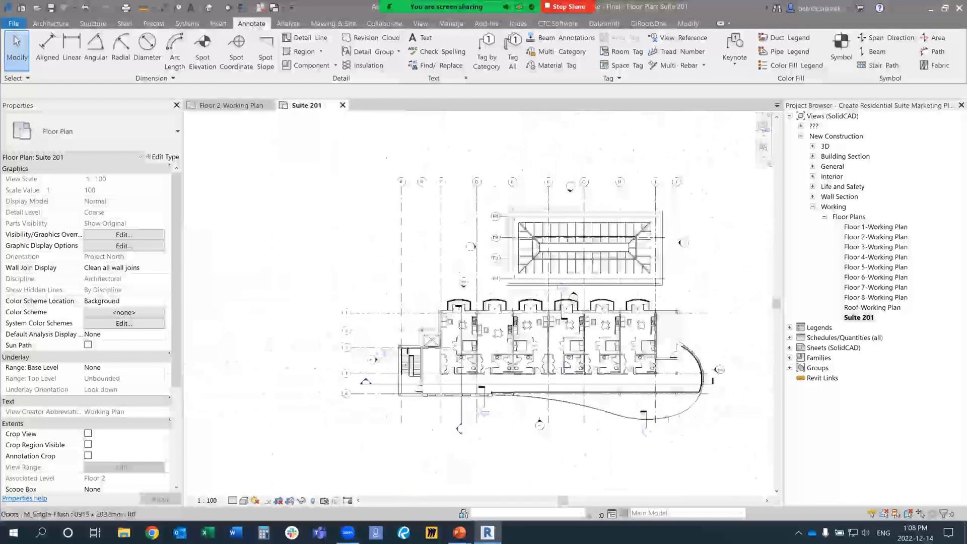
{"action": "scroll", "coordinate": [711, 328], "scroll_direction": "up", "scroll_amount": 2}
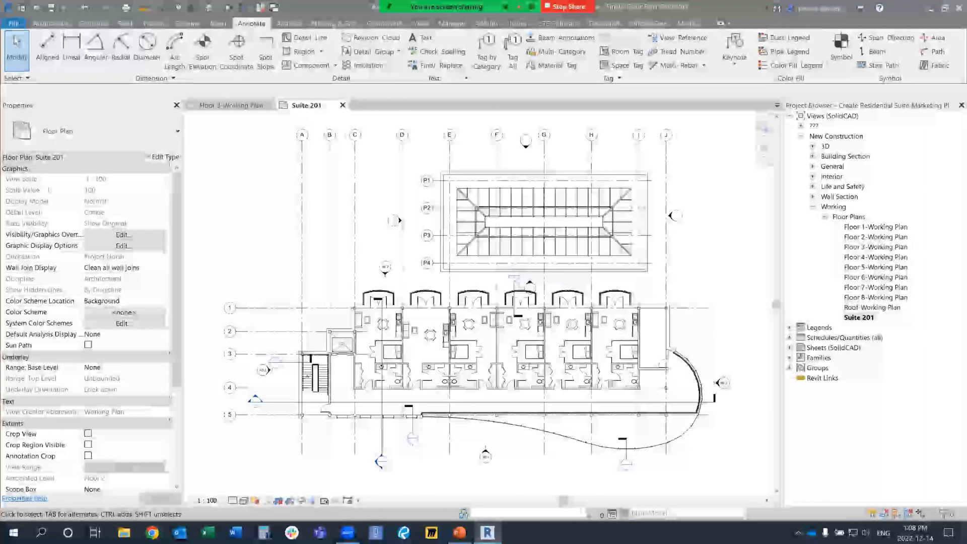
{"action": "left_click", "coordinate": [87, 444]}
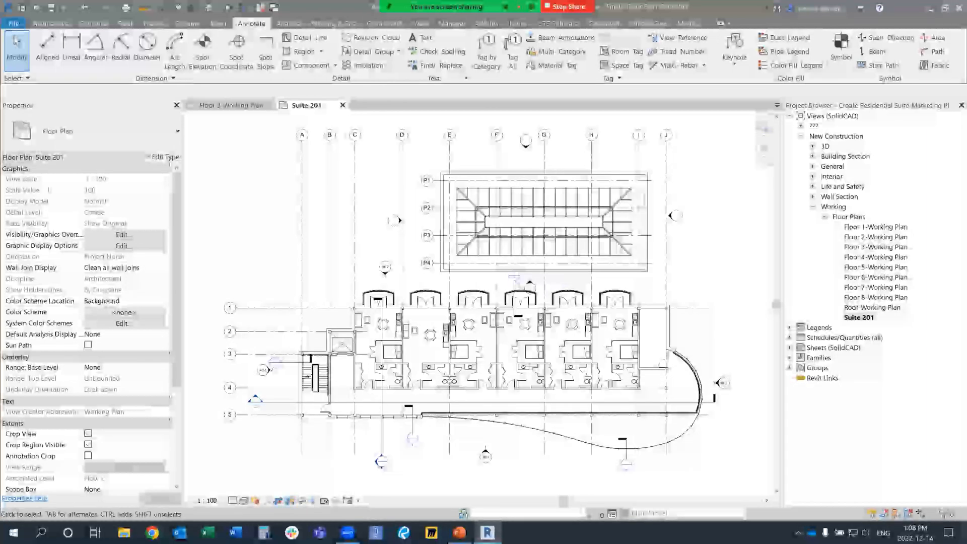
Step: Redraw the view's crop boundary as a rectangle around suite 201, between grids C and D and grids 1 and 4
{"action": "scroll", "coordinate": [357, 333], "scroll_direction": "down", "scroll_amount": 3}
{"action": "left_click", "coordinate": [428, 422]}
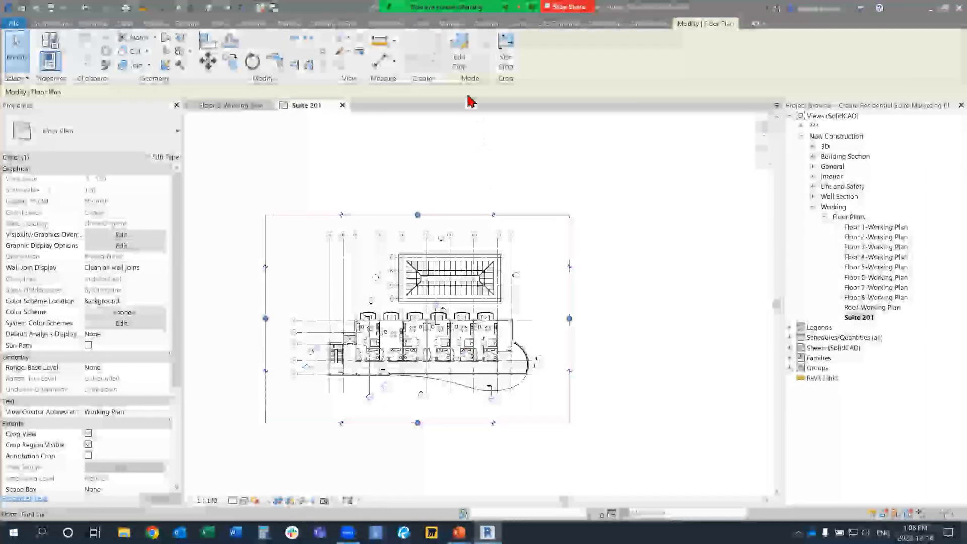
{"action": "left_click", "coordinate": [459, 51]}
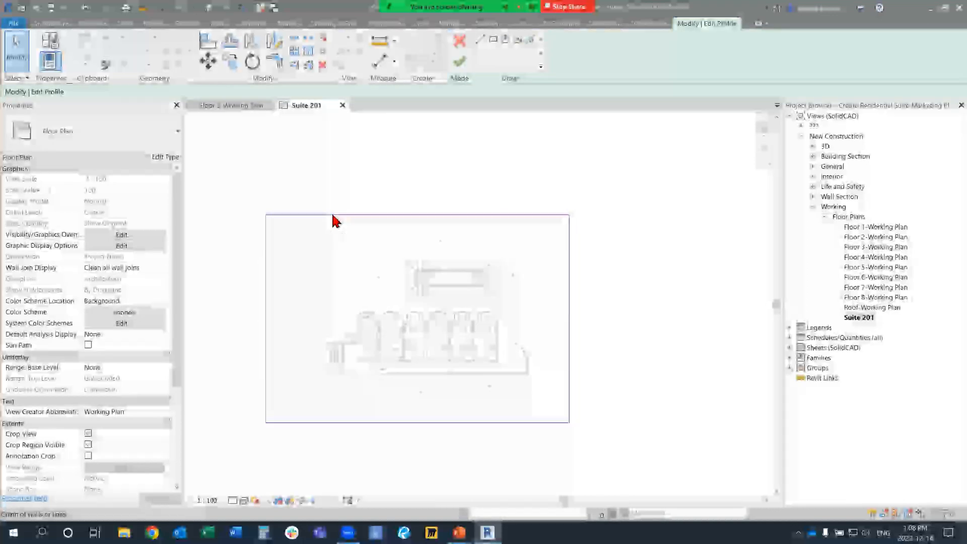
{"action": "scroll", "coordinate": [352, 298], "scroll_direction": "up", "scroll_amount": 5}
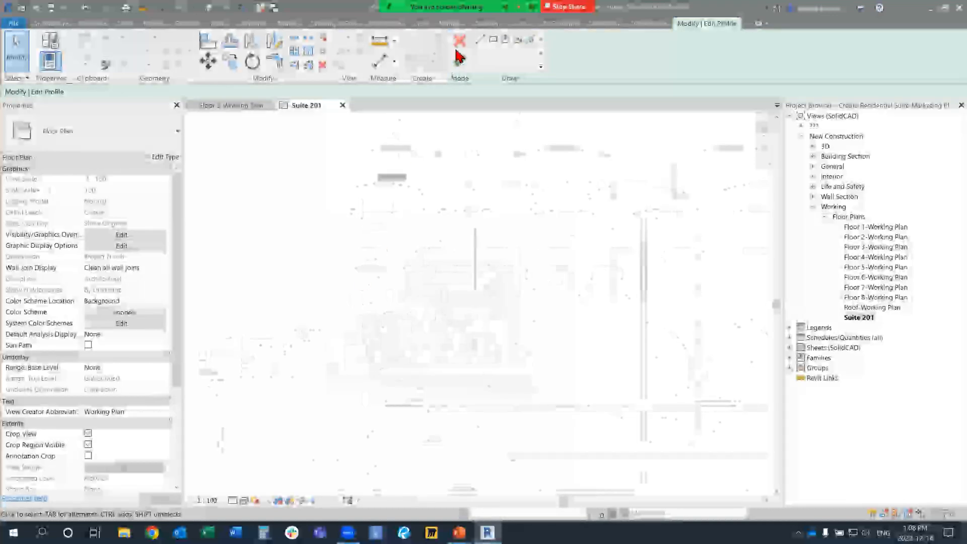
{"action": "left_click", "coordinate": [480, 41]}
{"action": "middle_click_drag", "start_coordinate": [468, 262], "coordinate": [485, 144]}
{"action": "scroll", "coordinate": [308, 367], "scroll_direction": "up", "scroll_amount": 3}
{"action": "left_click", "coordinate": [317, 367]}
{"action": "scroll", "coordinate": [350, 345], "scroll_direction": "down", "scroll_amount": 3}
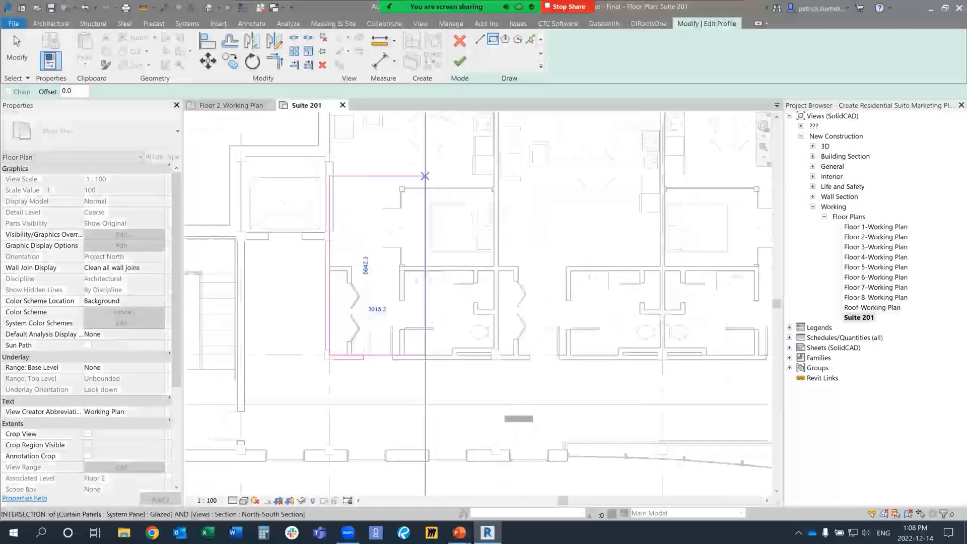
{"action": "scroll", "coordinate": [504, 312], "scroll_direction": "up", "scroll_amount": 5}
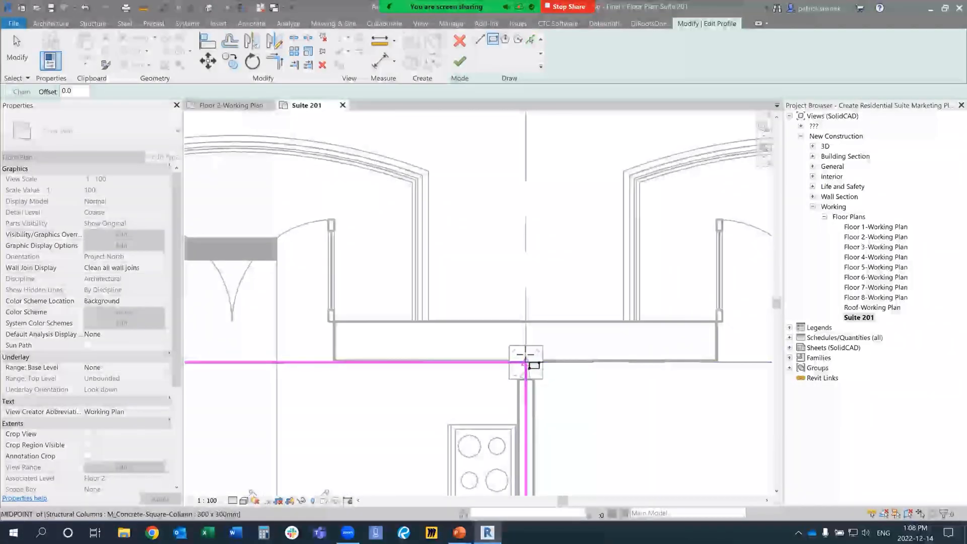
{"action": "left_click", "coordinate": [525, 362]}
{"action": "scroll", "coordinate": [525, 362], "scroll_direction": "down", "scroll_amount": 5}
{"action": "left_click", "coordinate": [459, 61]}
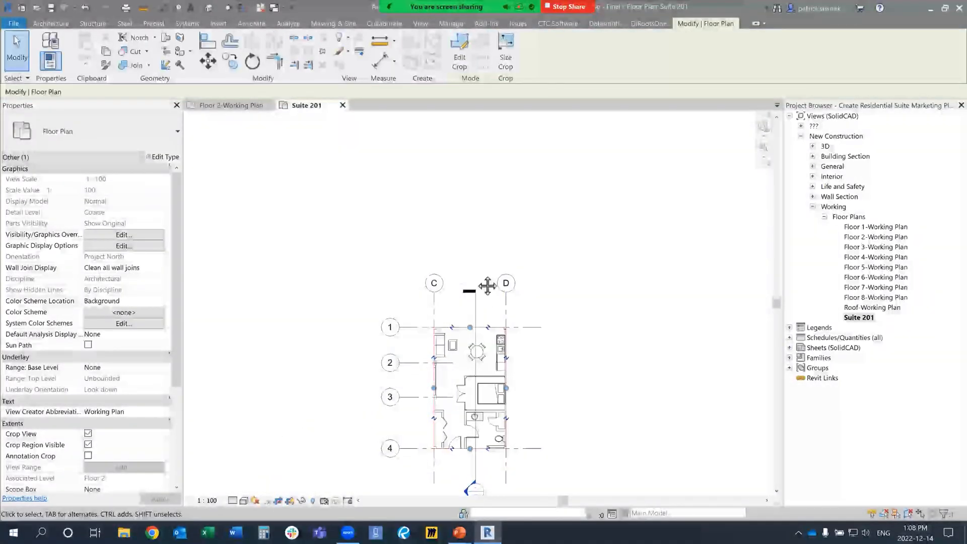
Step: Assign the Floor Plan - Presentation view template to the Suite 201 view
{"action": "middle_click_drag", "start_coordinate": [488, 285], "coordinate": [465, 239]}
{"action": "left_click", "coordinate": [525, 342]}
{"action": "scroll", "coordinate": [525, 343], "scroll_direction": "up", "scroll_amount": 2}
{"action": "middle_click_drag", "start_coordinate": [524, 342], "coordinate": [600, 321]}
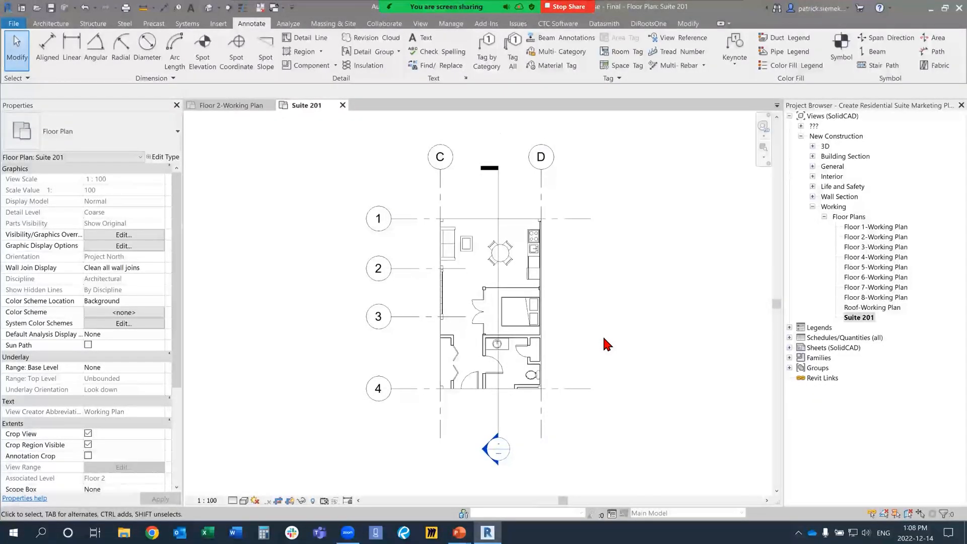
{"action": "scroll", "coordinate": [113, 298], "scroll_direction": "down", "scroll_amount": 5}
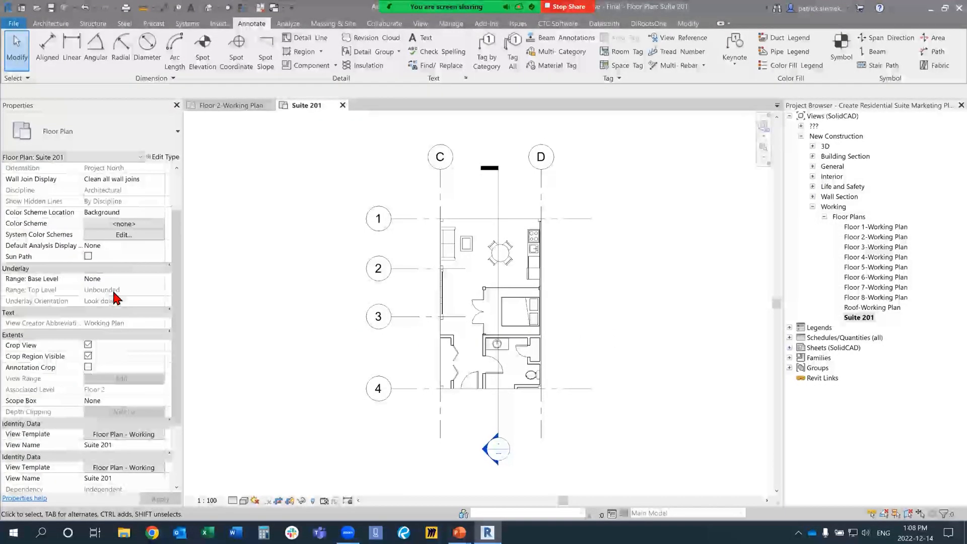
{"action": "left_click", "coordinate": [124, 368]}
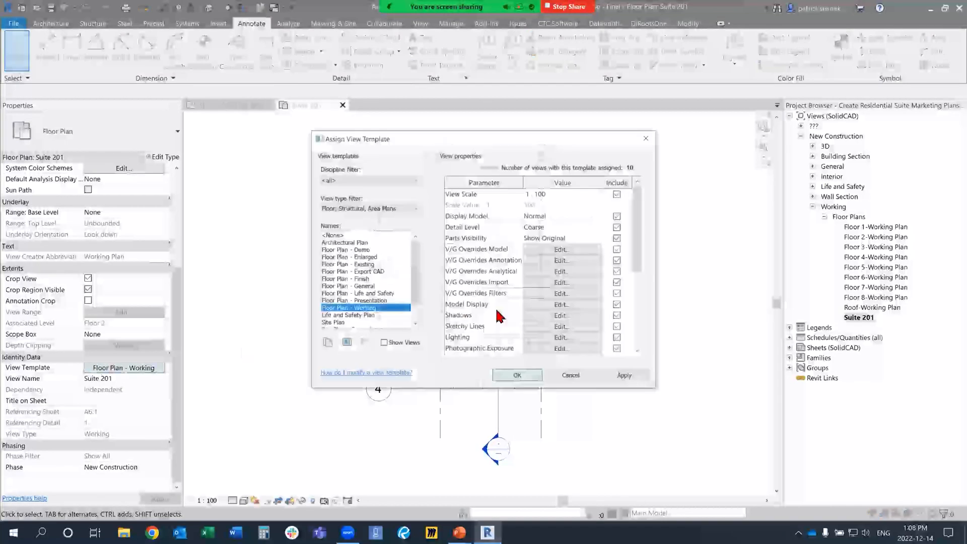
{"action": "left_click", "coordinate": [371, 301]}
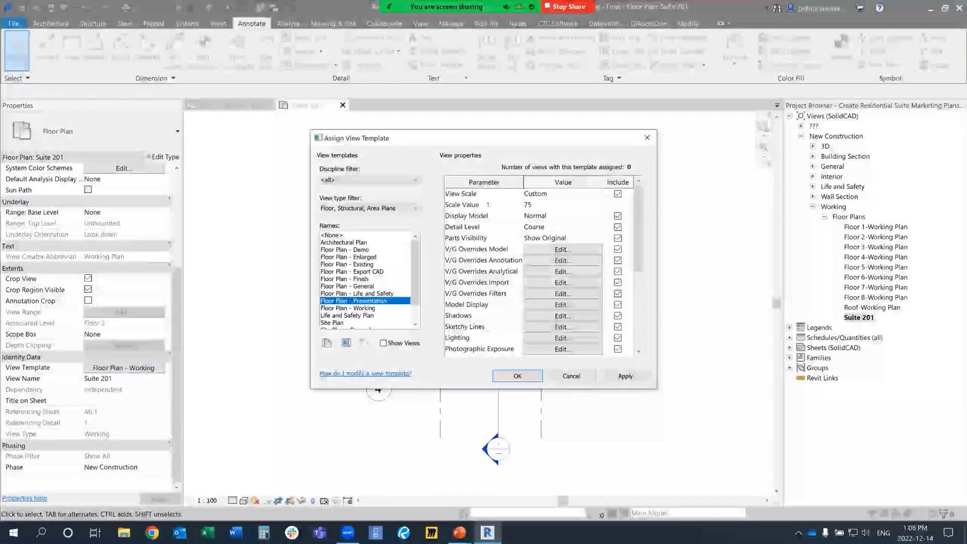
{"action": "left_click", "coordinate": [625, 376]}
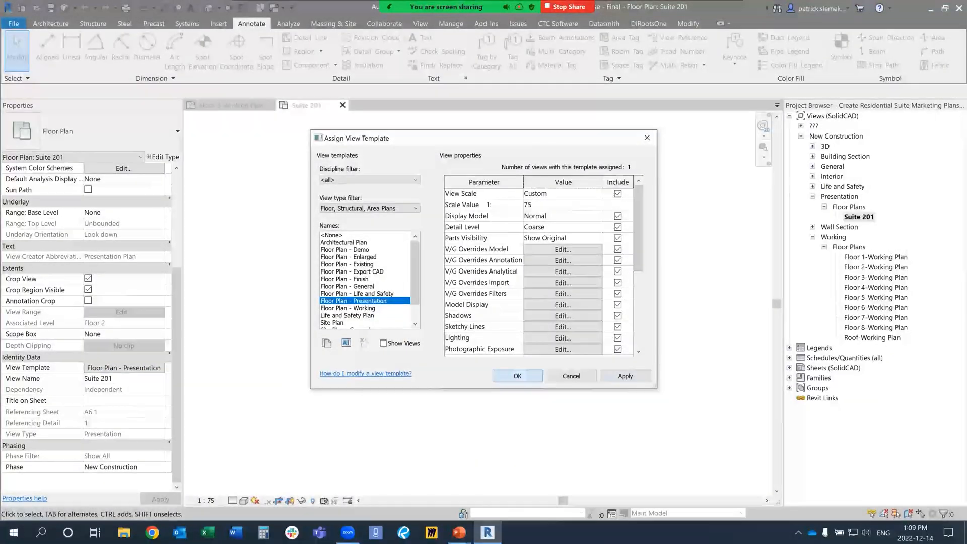
{"action": "left_click", "coordinate": [518, 376]}
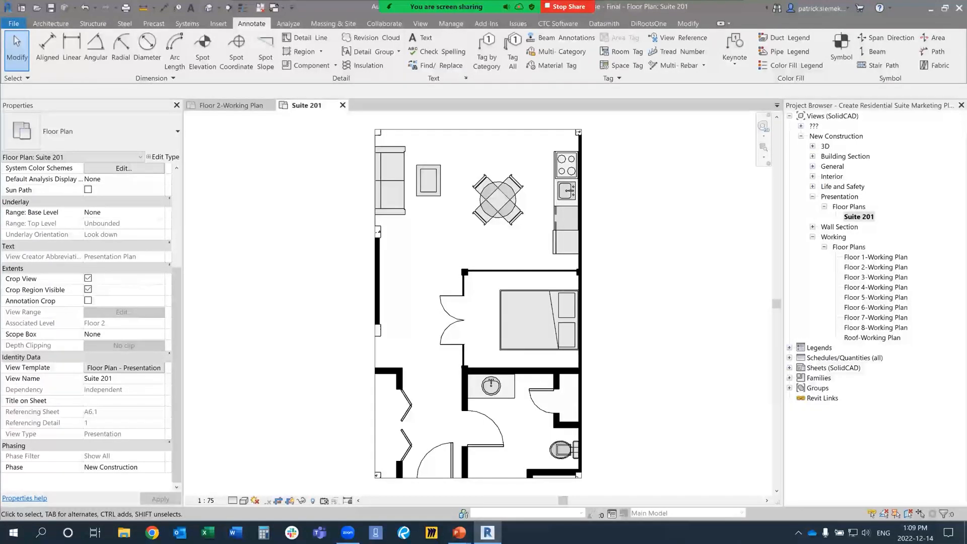
Step: Create a new sheet with the A4 metric title block
{"action": "left_click", "coordinate": [790, 368]}
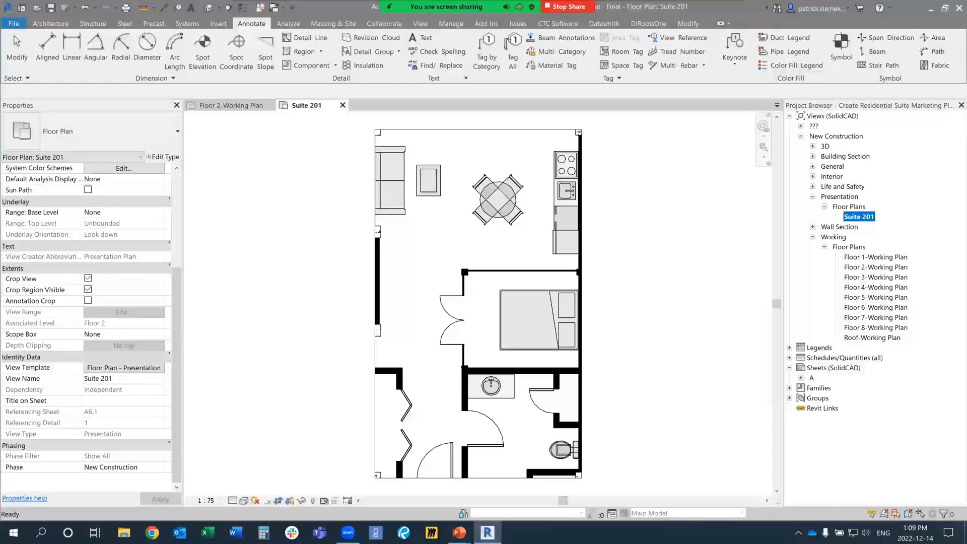
{"action": "left_click", "coordinate": [801, 378]}
{"action": "scroll", "coordinate": [801, 378], "scroll_direction": "up", "scroll_amount": 1}
{"action": "scroll", "coordinate": [802, 377], "scroll_direction": "down", "scroll_amount": 3}
{"action": "scroll", "coordinate": [802, 378], "scroll_direction": "up", "scroll_amount": 2}
{"action": "right_click", "coordinate": [828, 286]}
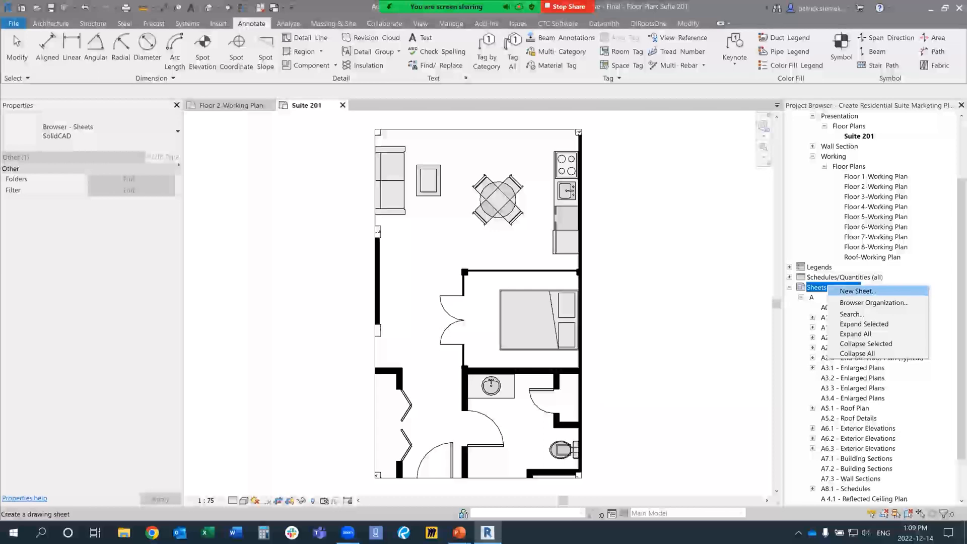
{"action": "left_click", "coordinate": [852, 290]}
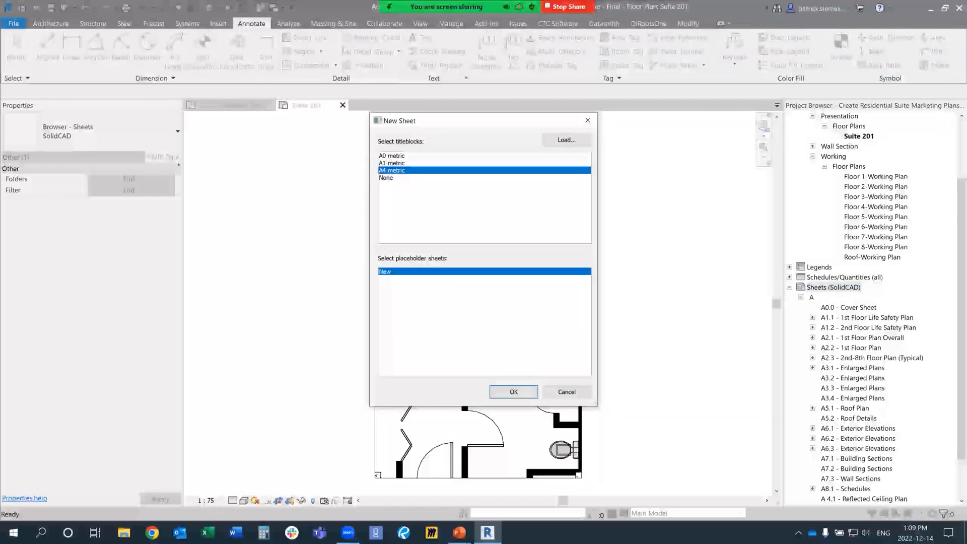
{"action": "left_click", "coordinate": [513, 392]}
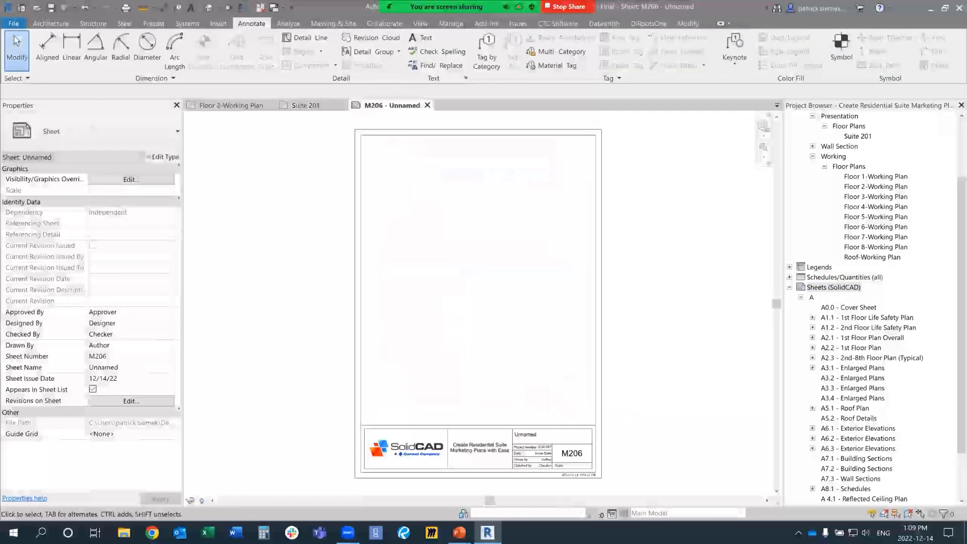
Step: Set the new A4 sheet's number to M101 in its title block
{"action": "scroll", "coordinate": [872, 302], "scroll_direction": "down", "scroll_amount": 2}
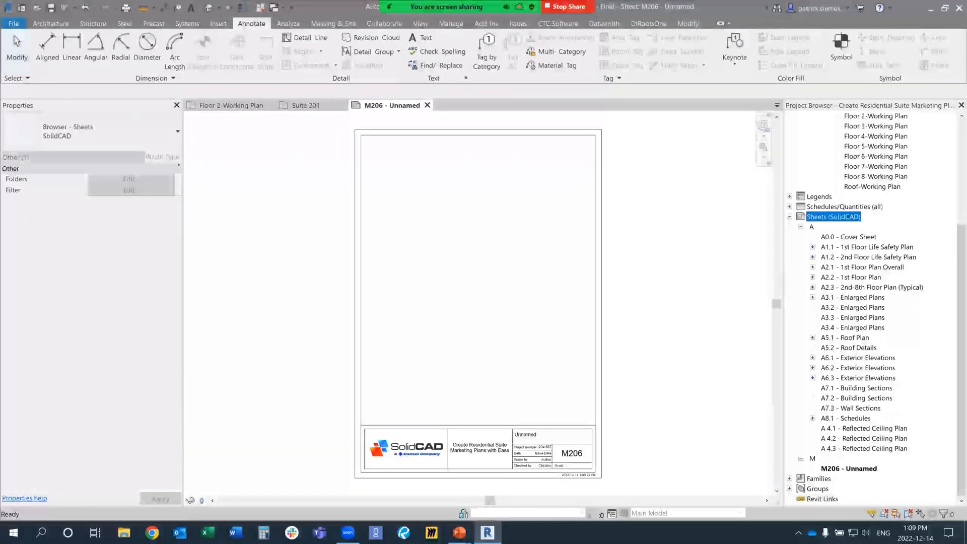
{"action": "scroll", "coordinate": [567, 473], "scroll_direction": "up", "scroll_amount": 3}
{"action": "left_click", "coordinate": [568, 471]}
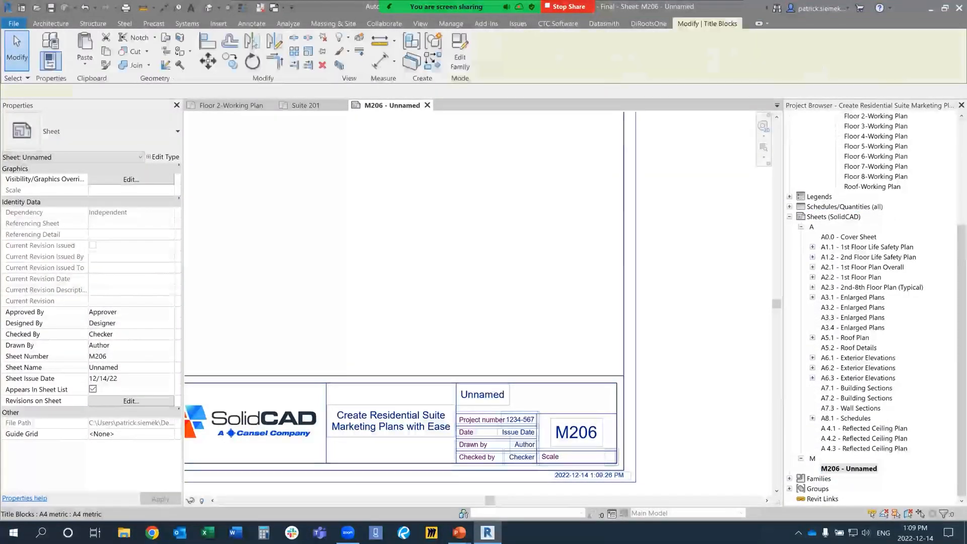
{"action": "left_click", "coordinate": [575, 431]}
{"action": "type", "text": "M101"}
{"action": "key", "text": "Return"}
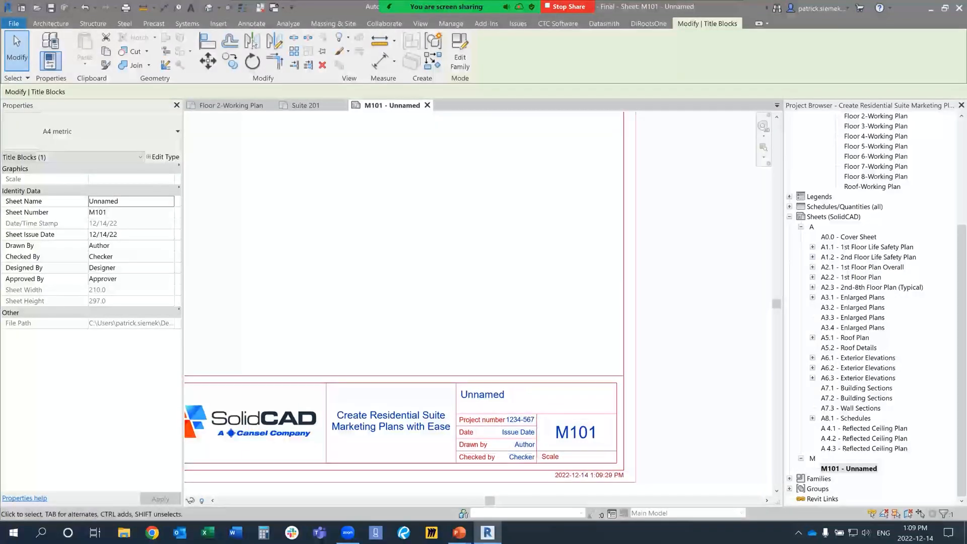
Step: Rename the unnamed sheet as Suite 201 in its title block
{"action": "left_click", "coordinate": [482, 395]}
{"action": "type", "text": "Suite 201"}
{"action": "key", "text": "Return"}
Step: Change the sheet number in the title block to M201
{"action": "left_click", "coordinate": [576, 432]}
{"action": "left_click", "coordinate": [571, 429]}
{"action": "key", "text": "BackSpace"}
{"action": "key", "text": "BackSpace"}
{"action": "type", "text": "201"}
{"action": "key", "text": "Return"}
{"action": "left_click", "coordinate": [407, 277]}
{"action": "middle_click", "coordinate": [406, 277]}
{"action": "middle_click", "coordinate": [406, 277]}
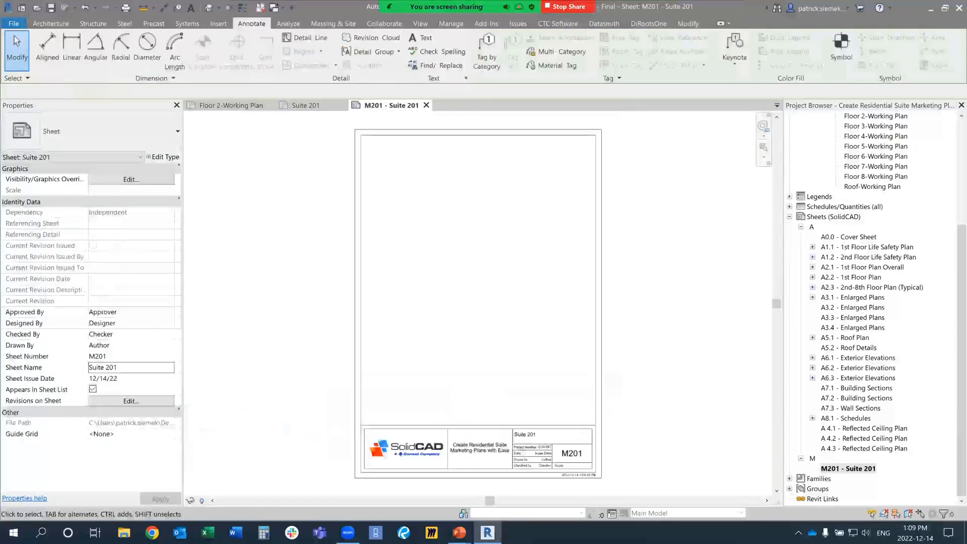
Step: Place the Suite 201 presentation floor plan in the upper-left area of sheet M201
{"action": "scroll", "coordinate": [873, 302], "scroll_direction": "up", "scroll_amount": 3}
{"action": "scroll", "coordinate": [874, 302], "scroll_direction": "up", "scroll_amount": 2}
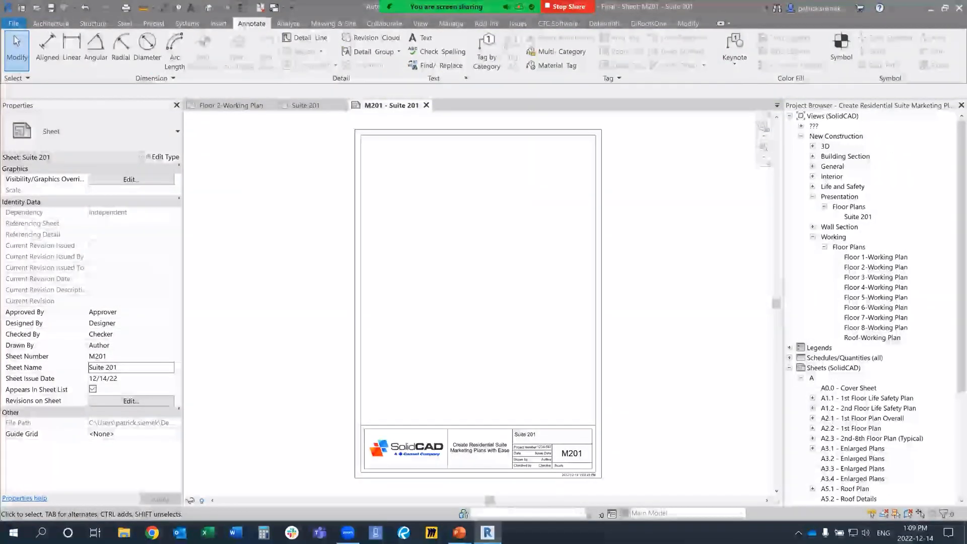
{"action": "left_click_drag", "start_coordinate": [857, 217], "coordinate": [481, 280]}
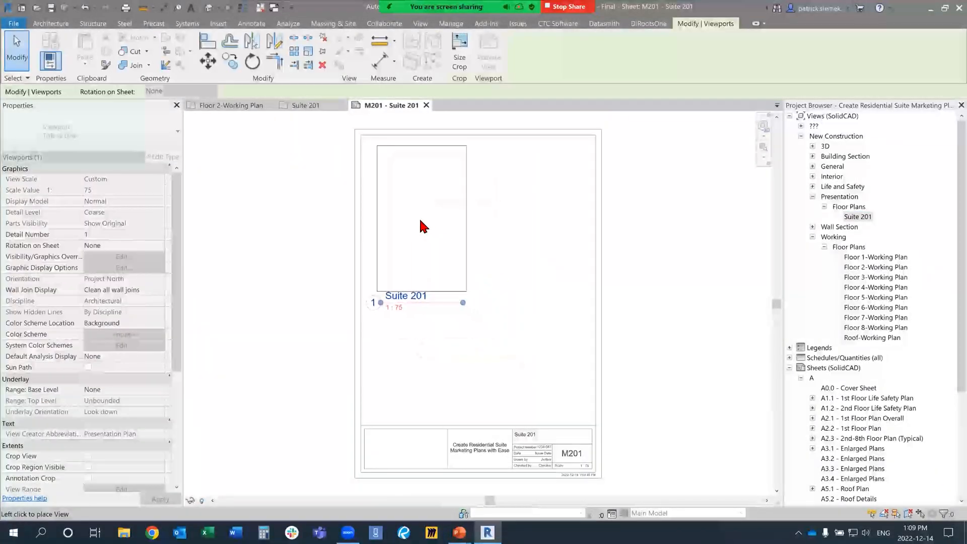
{"action": "left_click", "coordinate": [375, 183]}
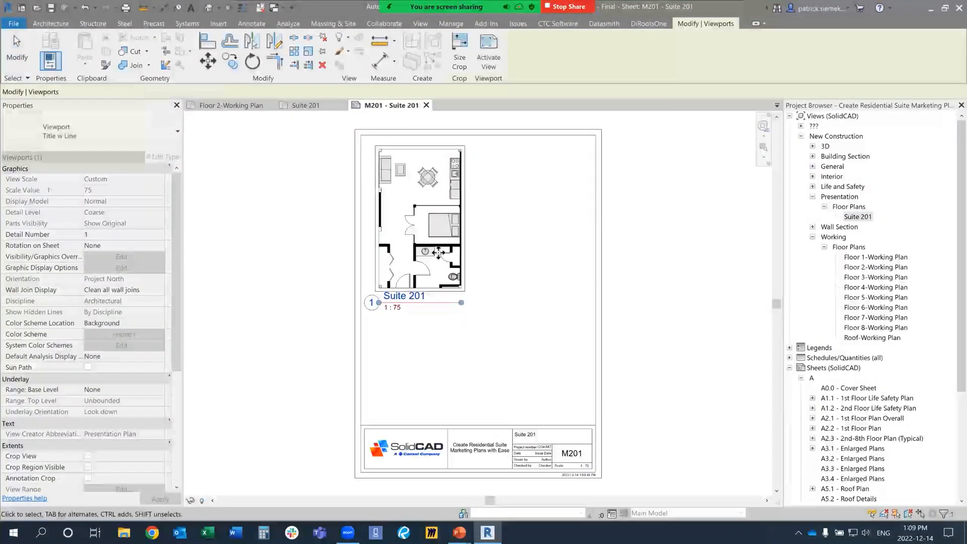
Step: Switch the placed Suite 201 viewport to a type that shows no title
{"action": "left_click", "coordinate": [100, 132]}
{"action": "left_click", "coordinate": [49, 195]}
{"action": "left_click", "coordinate": [301, 257]}
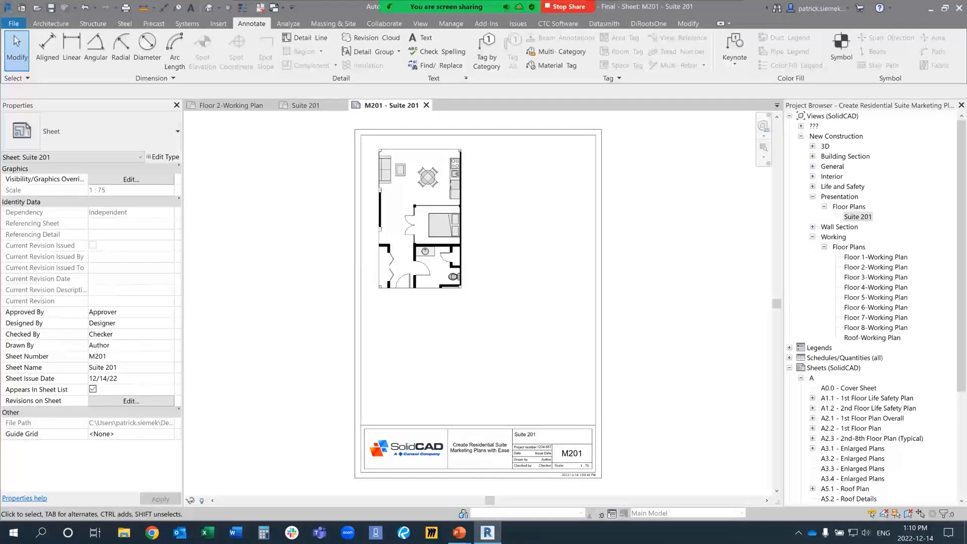
Step: Delete sheet M201 together with the Suite 201 presentation floor plan view from the project
{"action": "scroll", "coordinate": [826, 312], "scroll_direction": "down", "scroll_amount": 2}
{"action": "left_click", "coordinate": [801, 317]}
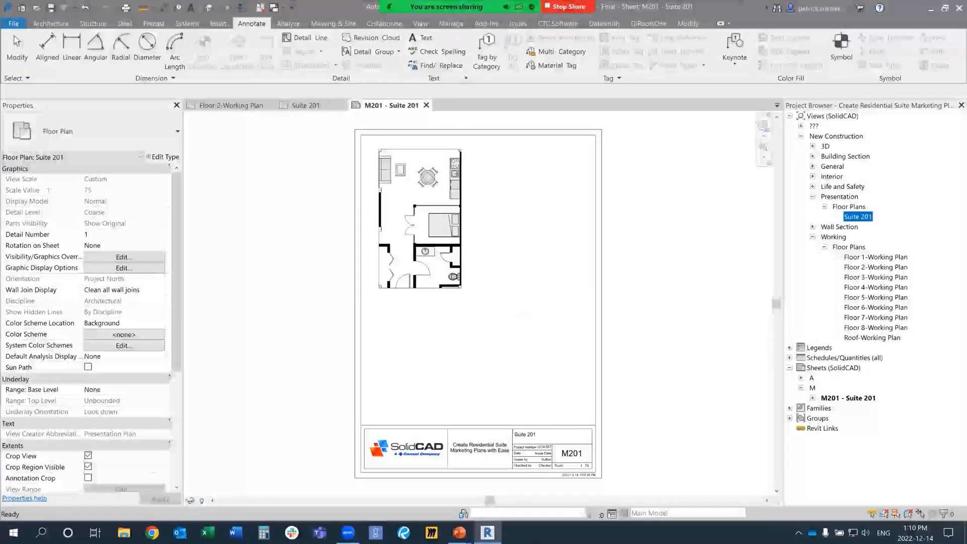
{"action": "left_click", "coordinate": [848, 398]}
{"action": "key", "text": "Delete"}
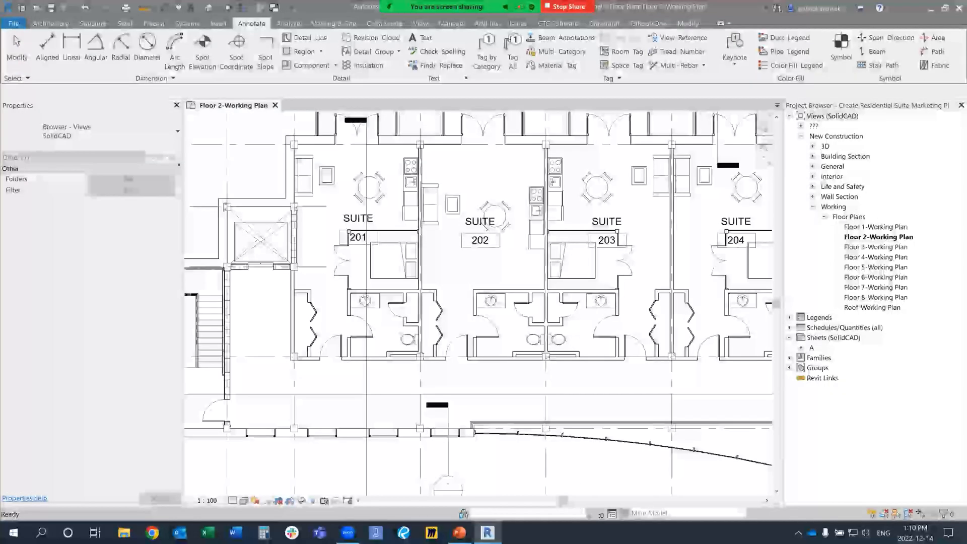
Step: Start the CTC Room Data Sheets tool from the Floor 2 working plan and fit its window on screen
{"action": "middle_click", "coordinate": [479, 303]}
{"action": "middle_click", "coordinate": [478, 303]}
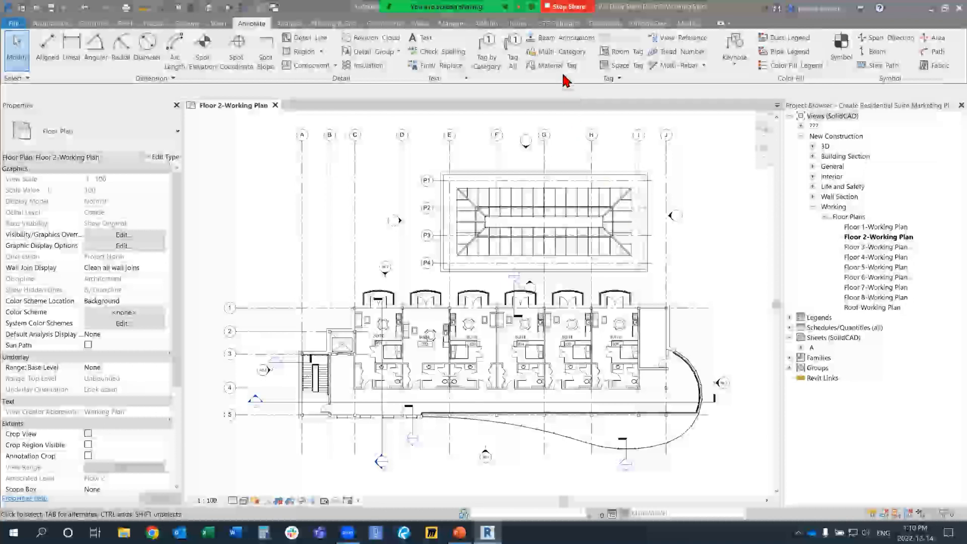
{"action": "left_click", "coordinate": [549, 27]}
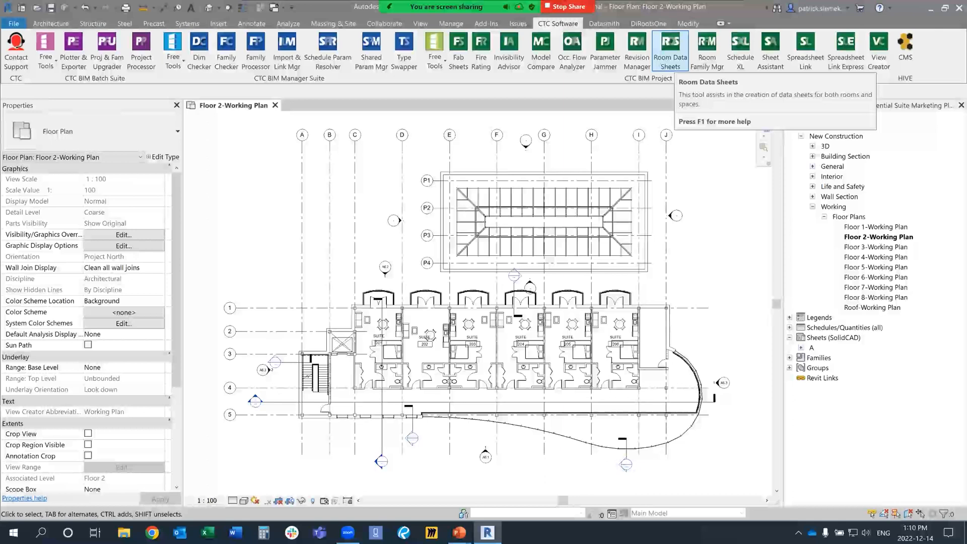
{"action": "left_click", "coordinate": [671, 53]}
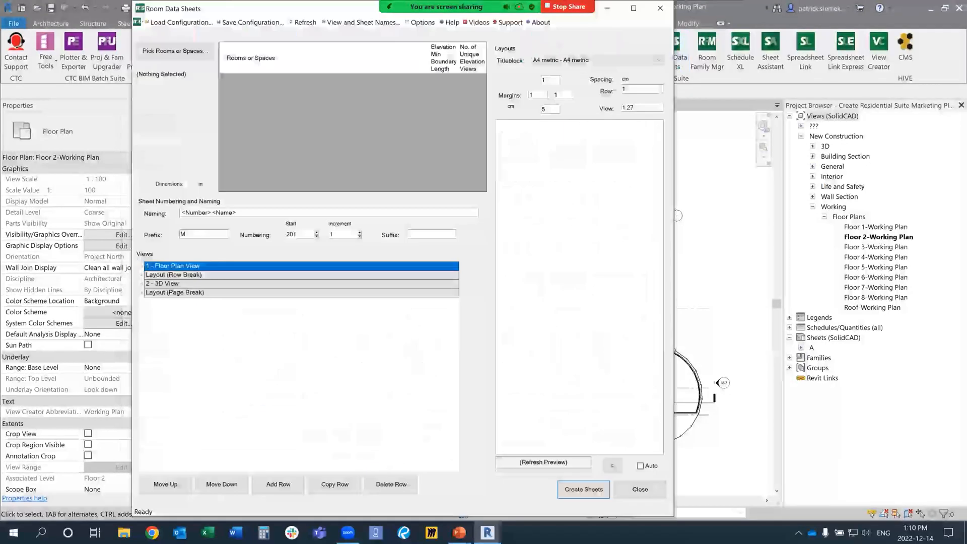
{"action": "left_click_drag", "start_coordinate": [673, 515], "coordinate": [652, 474]}
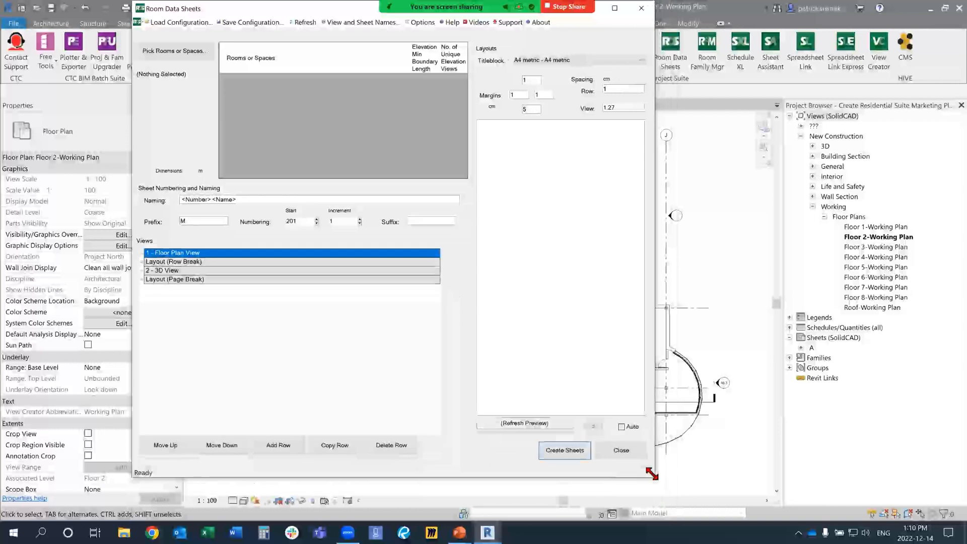
{"action": "left_click_drag", "start_coordinate": [261, 11], "coordinate": [313, 43]}
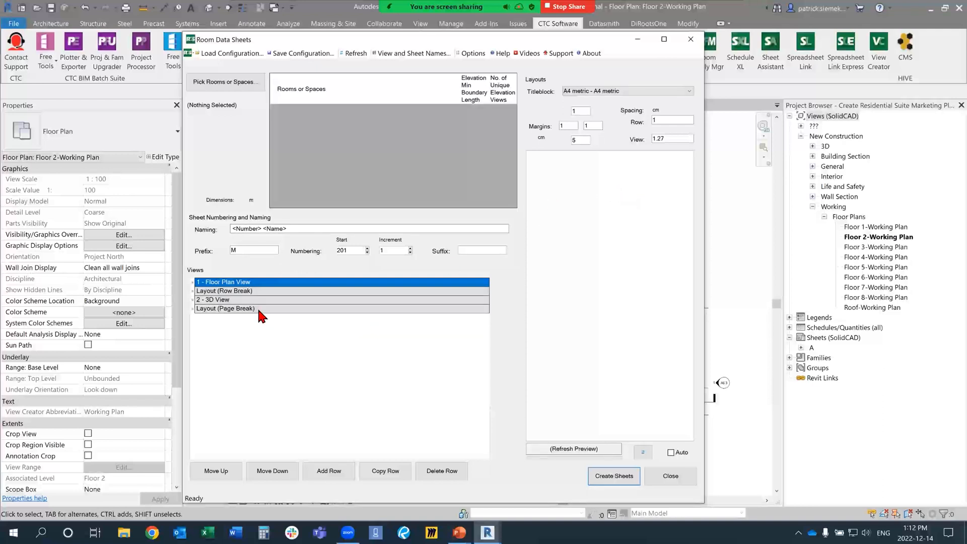
Step: Pick the suite 201 room in the Floor 2 working plan as the room for the data sheets
{"action": "left_click", "coordinate": [240, 84]}
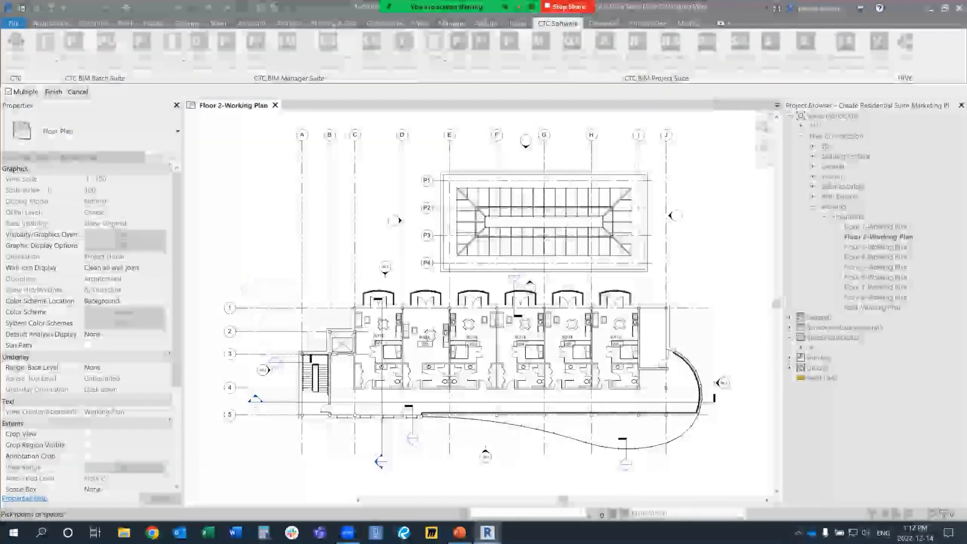
{"action": "scroll", "coordinate": [348, 406], "scroll_direction": "up", "scroll_amount": 2}
{"action": "scroll", "coordinate": [376, 368], "scroll_direction": "up", "scroll_amount": 3}
{"action": "middle_click_drag", "start_coordinate": [376, 368], "coordinate": [338, 396]}
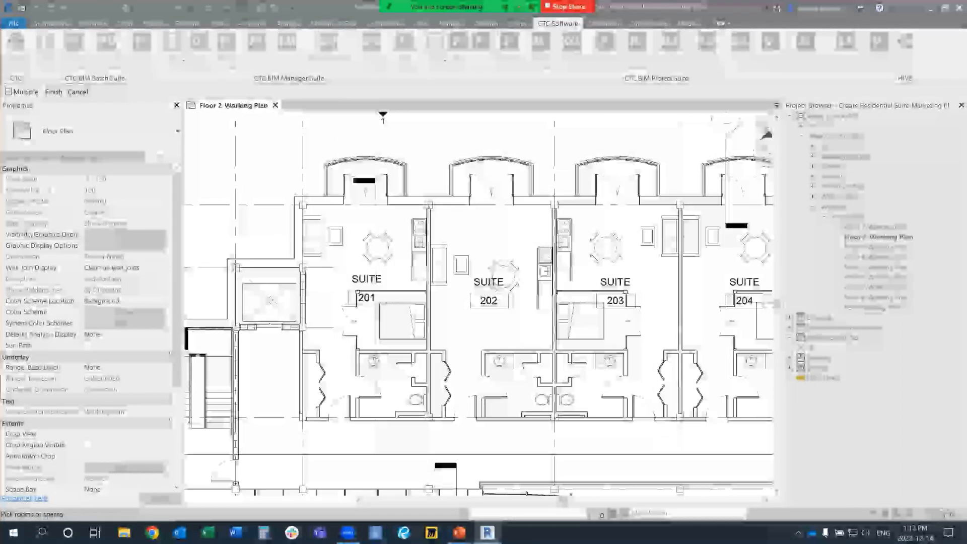
{"action": "left_click", "coordinate": [334, 266]}
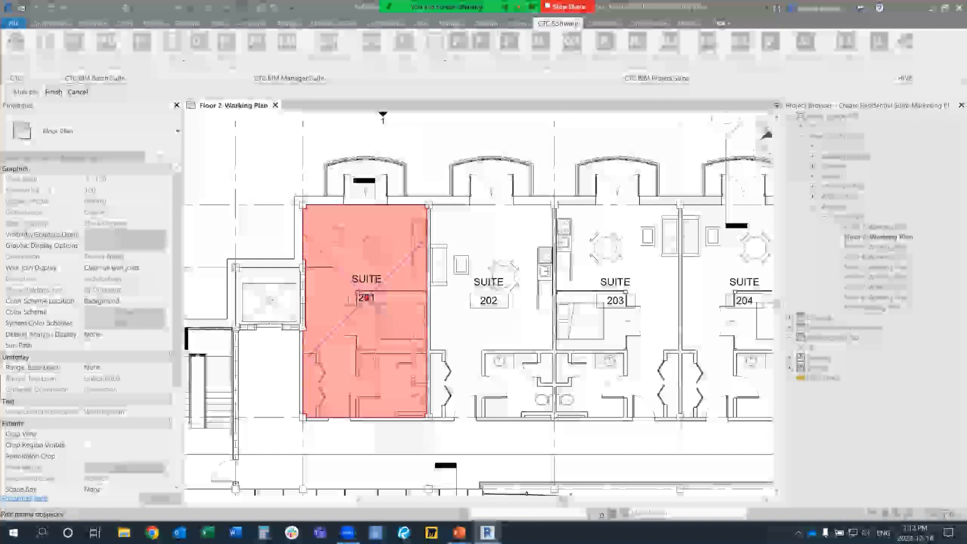
{"action": "left_click", "coordinate": [54, 92]}
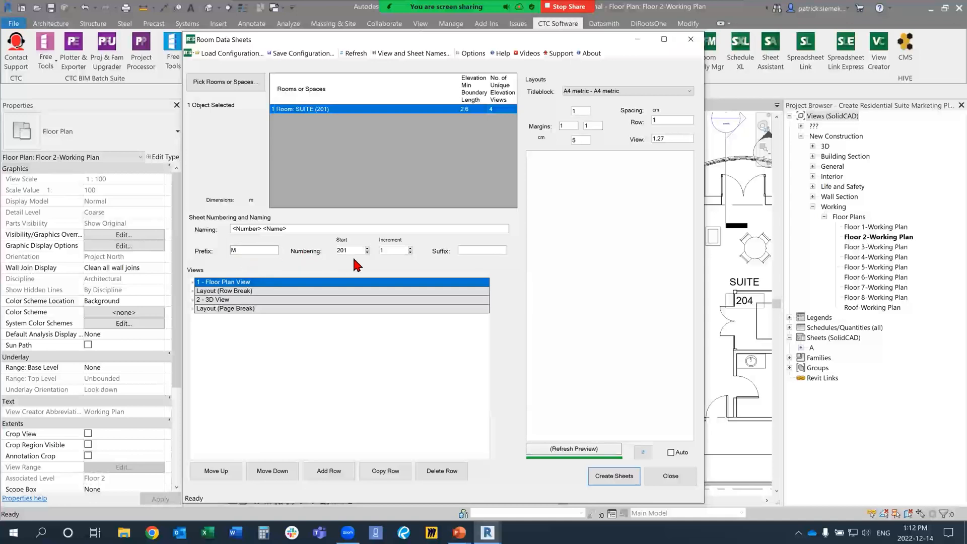
Step: Delete every row of the views list: the page break, 3D view, row break and floor plan view
{"action": "left_click", "coordinate": [232, 308]}
{"action": "left_click", "coordinate": [441, 471]}
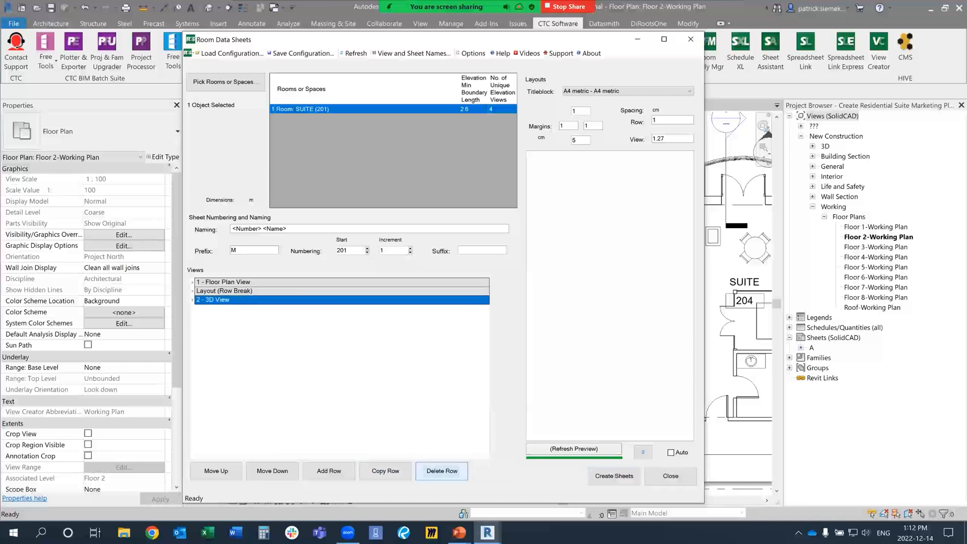
{"action": "left_click", "coordinate": [220, 301]}
{"action": "left_click", "coordinate": [442, 471]}
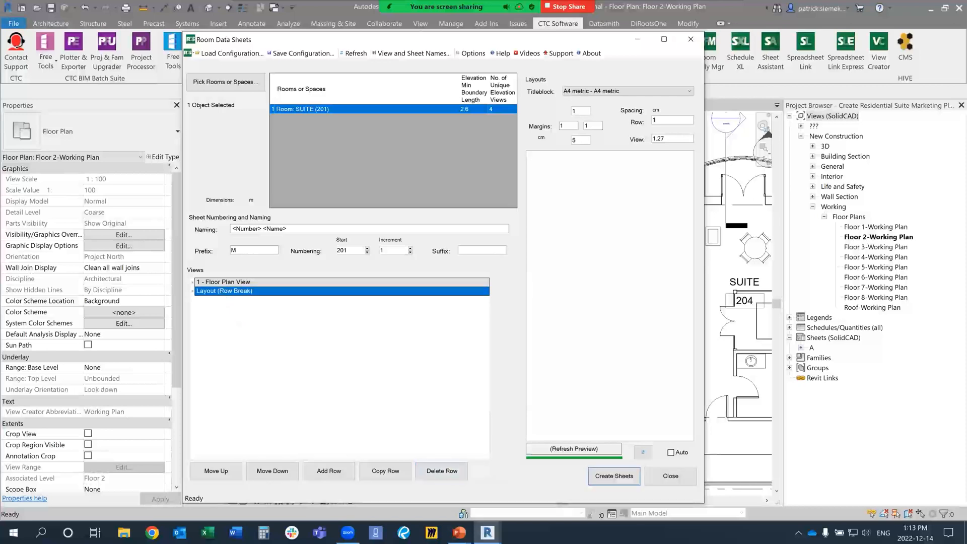
{"action": "left_click", "coordinate": [442, 471]}
{"action": "left_click", "coordinate": [227, 283]}
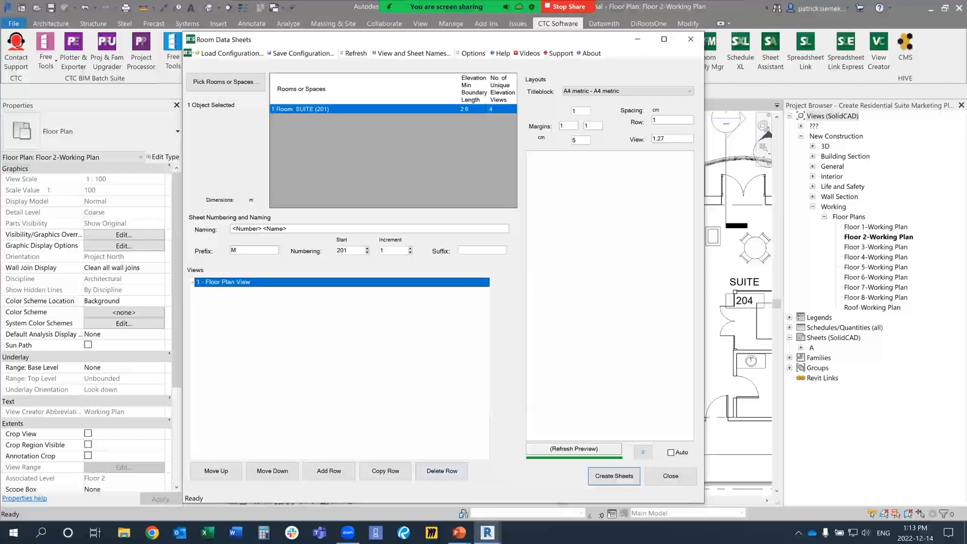
{"action": "left_click", "coordinate": [442, 471]}
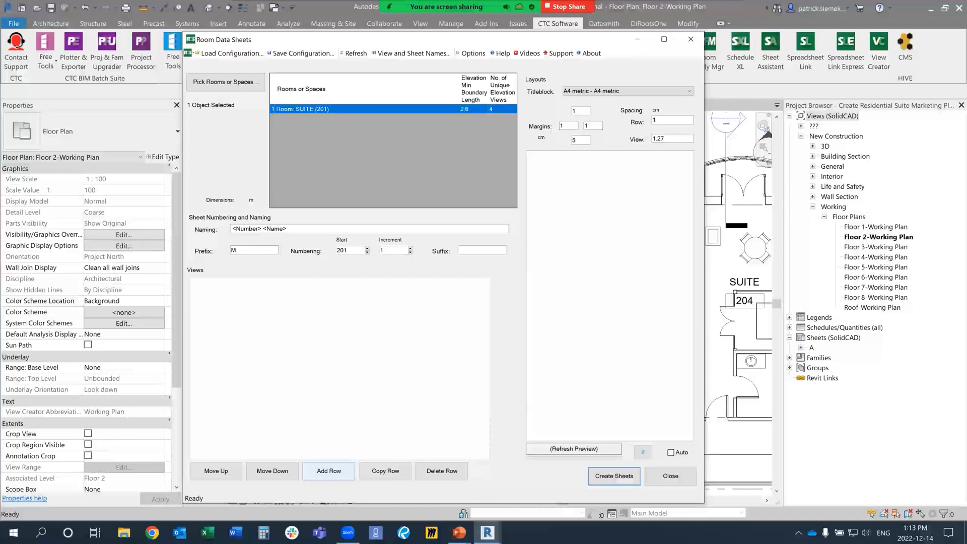
Step: Add a Floor Plan row to the empty views list and expand its settings
{"action": "left_click", "coordinate": [329, 471]}
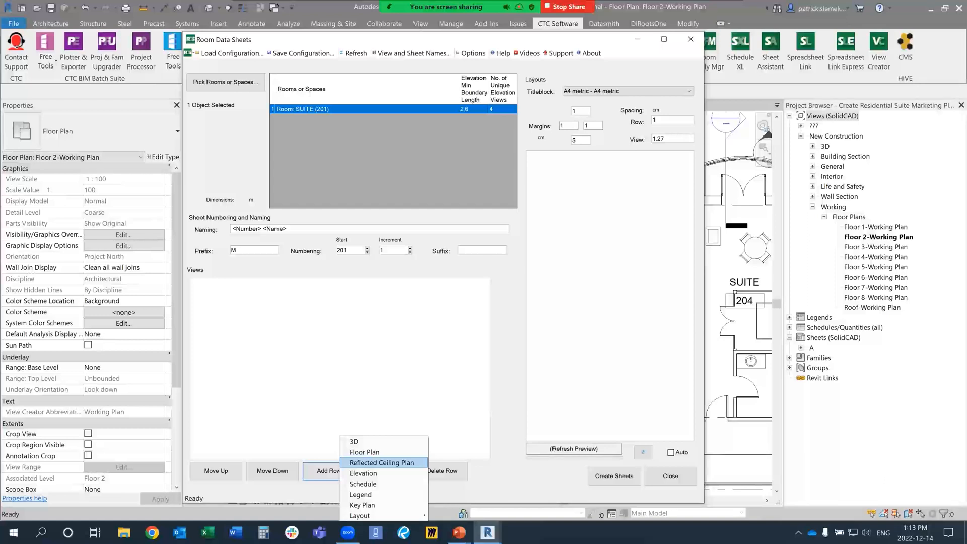
{"action": "left_click", "coordinate": [364, 452]}
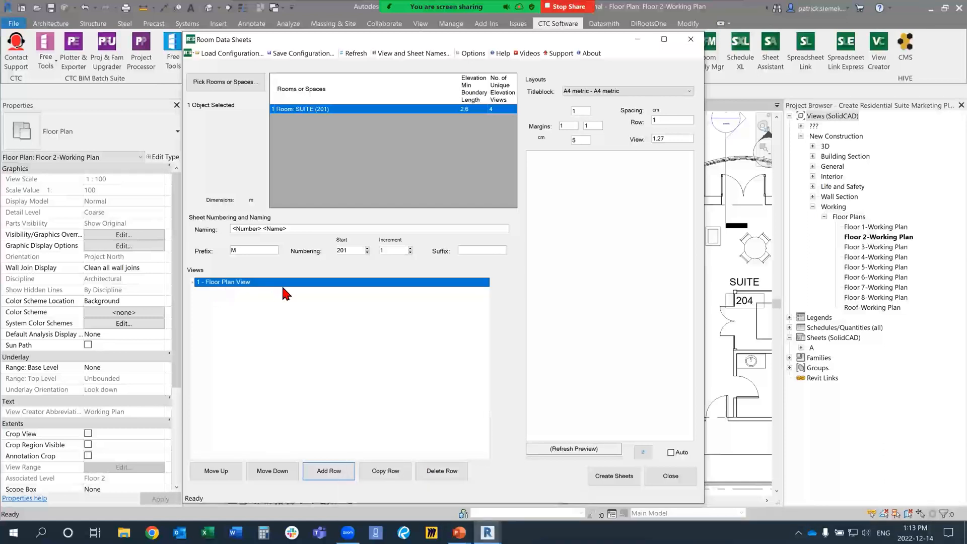
{"action": "left_click", "coordinate": [192, 283]}
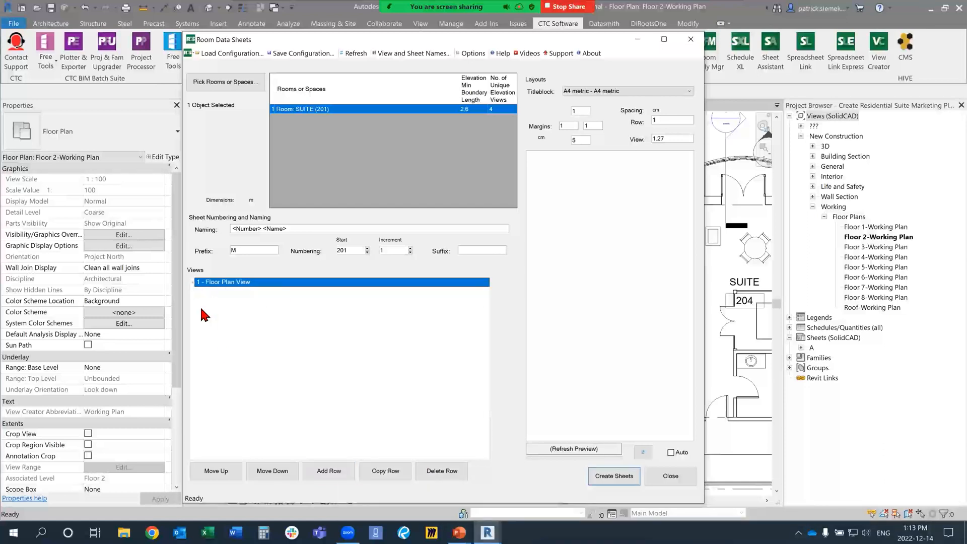
{"action": "left_click", "coordinate": [194, 283]}
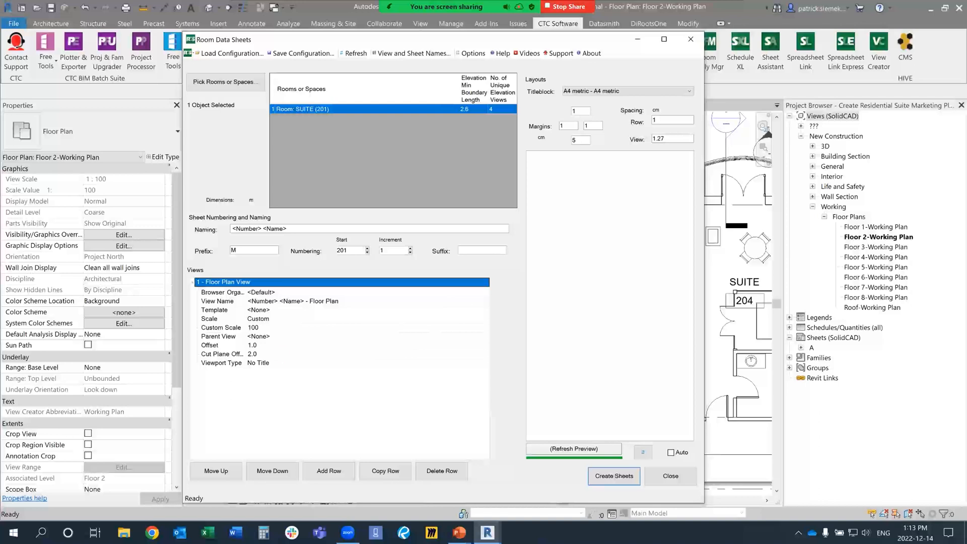
Step: Keep the floor plan row's browser organization at <Default> and set its template to Floor Plan - Presentation
{"action": "left_click", "coordinate": [485, 292]}
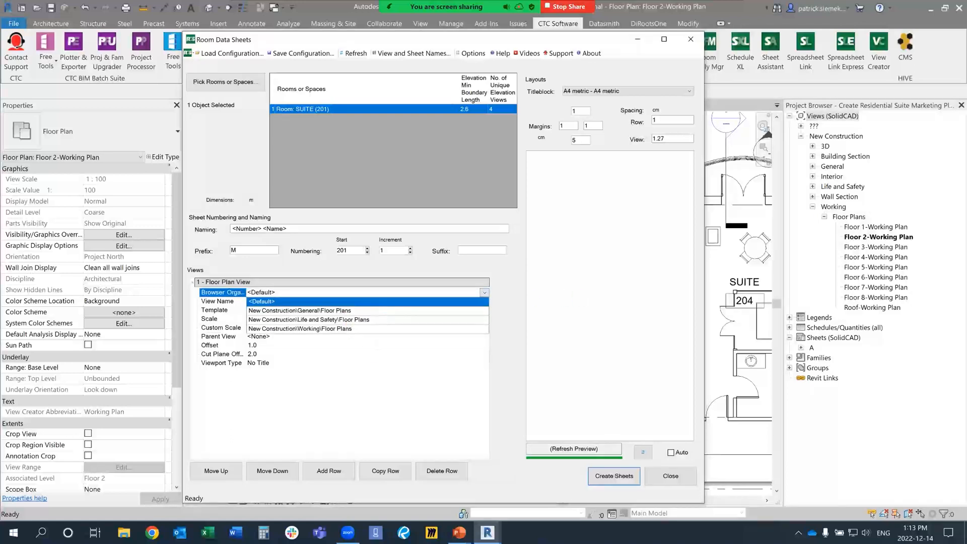
{"action": "left_click", "coordinate": [298, 302]}
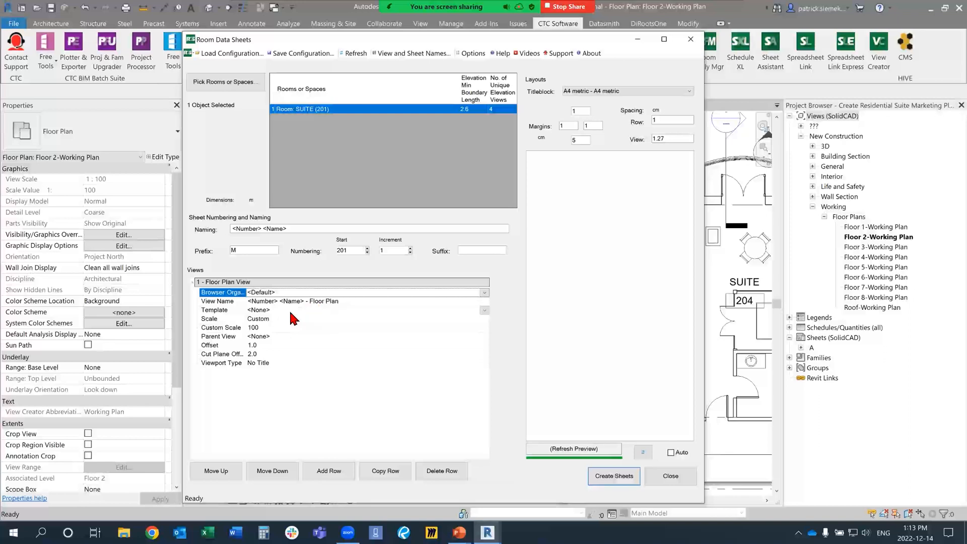
{"action": "left_click", "coordinate": [304, 311]}
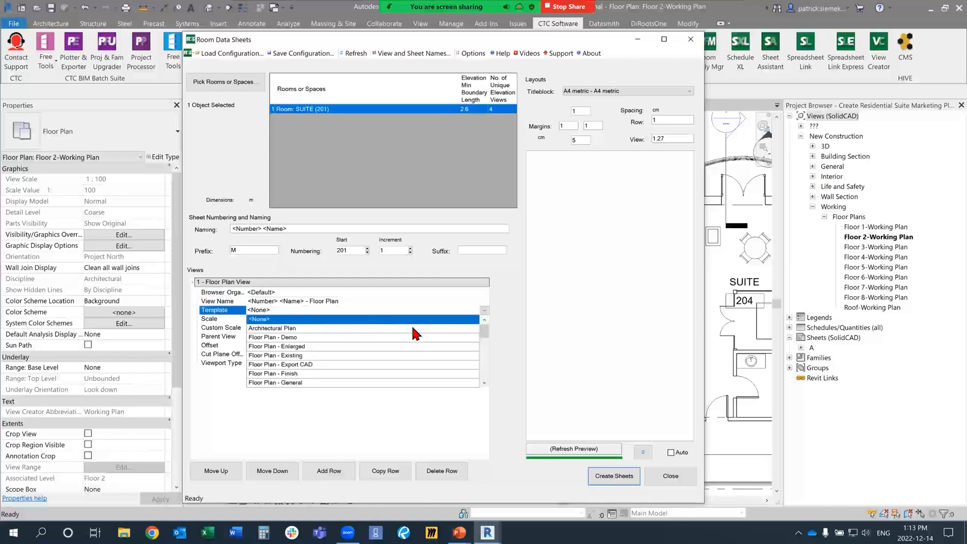
{"action": "scroll", "coordinate": [366, 352], "scroll_direction": "down", "scroll_amount": 2}
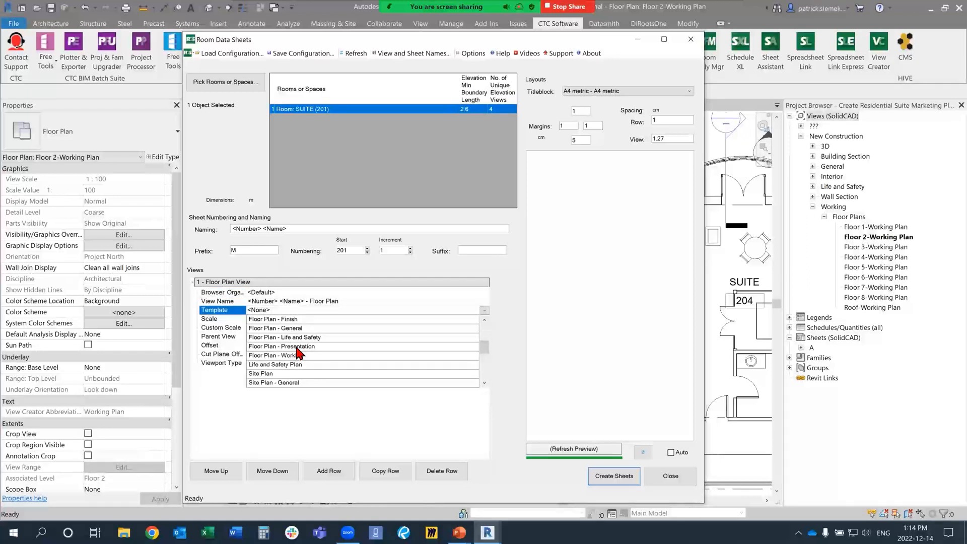
{"action": "left_click", "coordinate": [298, 346]}
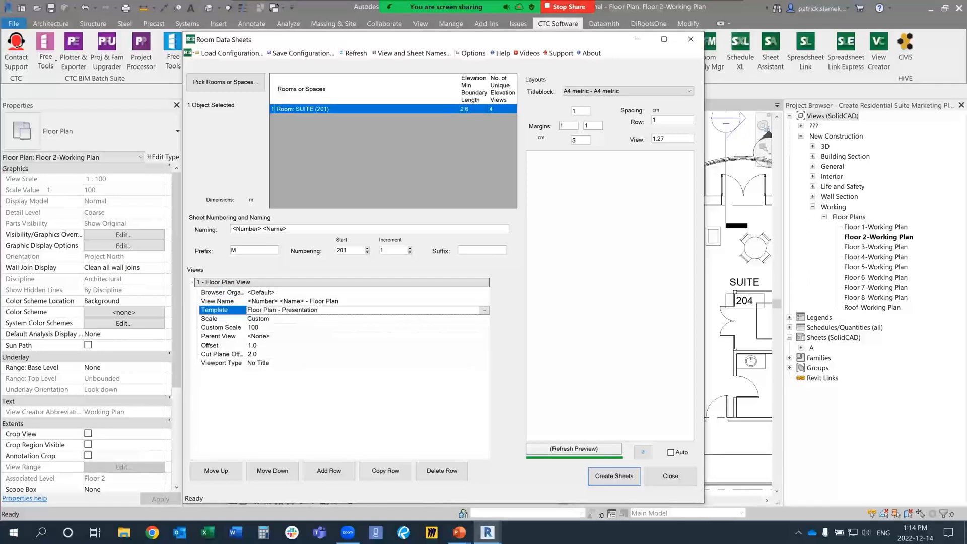
Step: Set the floor plan row's custom scale to 75 and its offset to 0
{"action": "left_click", "coordinate": [281, 327]}
{"action": "type", "text": "75"}
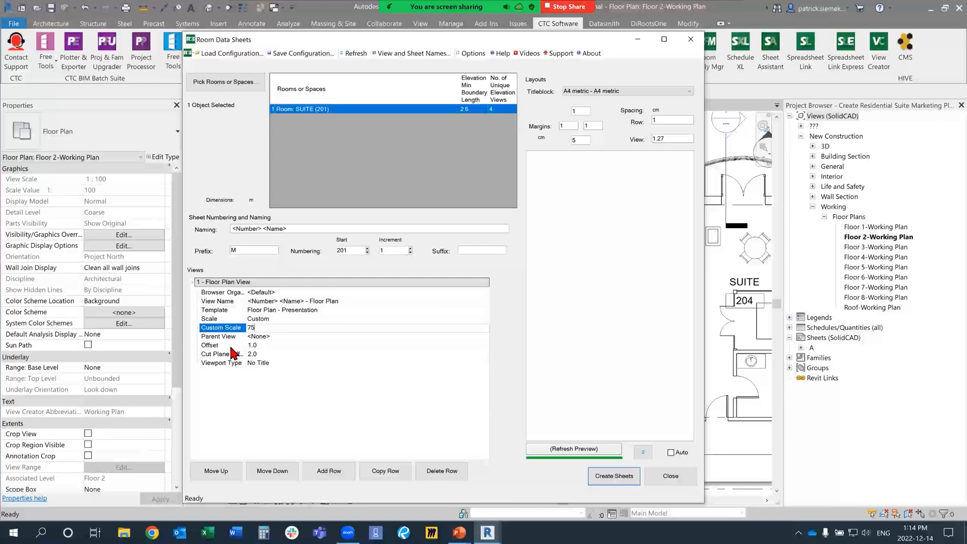
{"action": "left_click", "coordinate": [277, 345]}
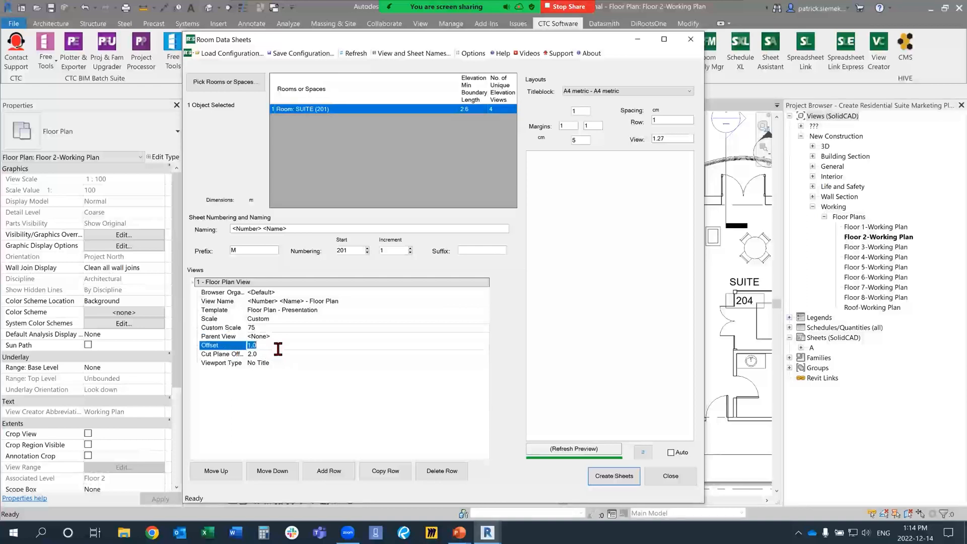
{"action": "type", "text": "0"}
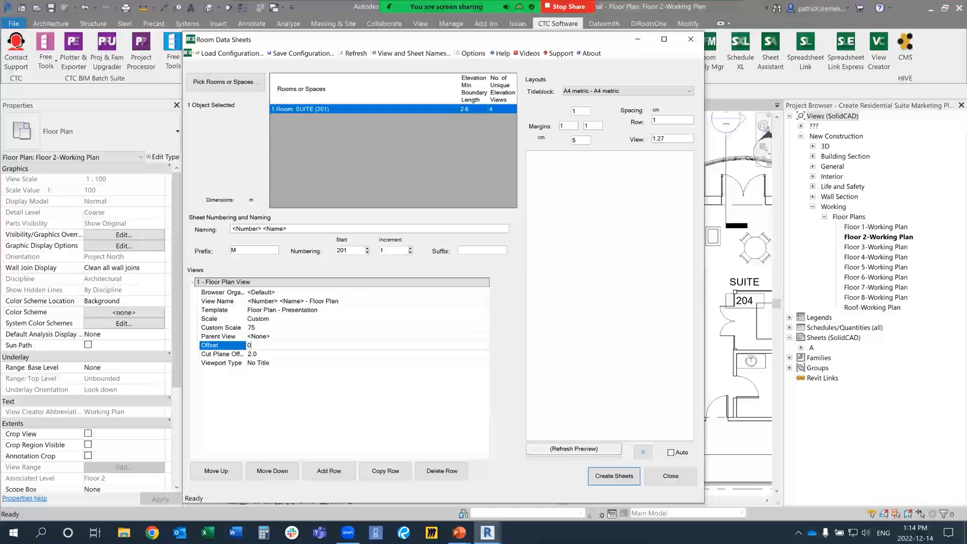
Step: Collapse the floor plan row's settings and add a Row Break layout row below it
{"action": "key", "text": "BackSpace"}
{"action": "left_click", "coordinate": [195, 283]}
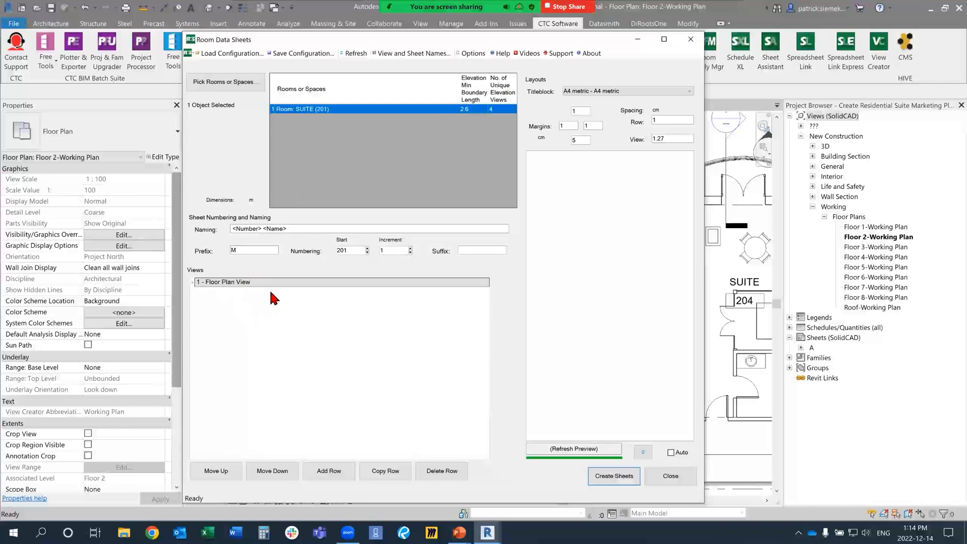
{"action": "left_click", "coordinate": [332, 470]}
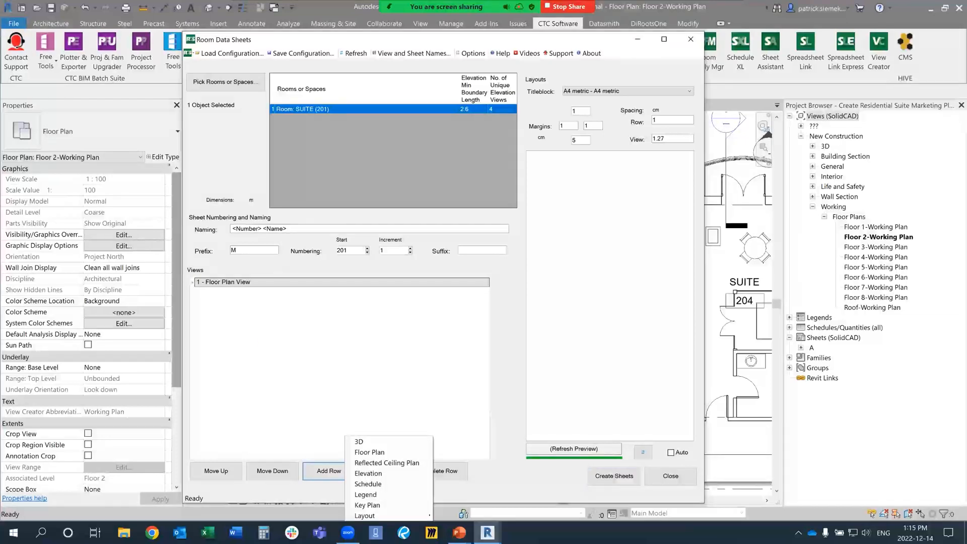
{"action": "left_click", "coordinate": [345, 301]}
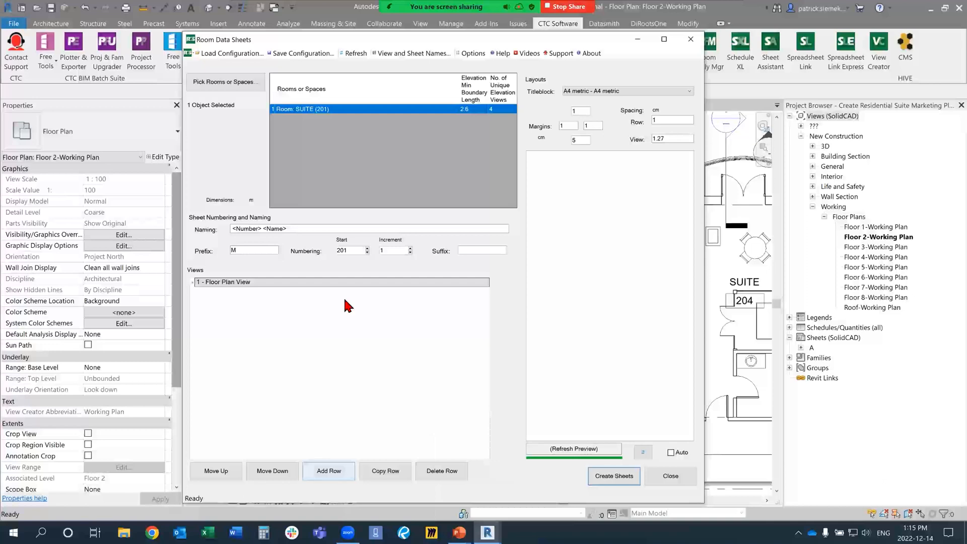
{"action": "left_click_drag", "start_coordinate": [353, 35], "coordinate": [337, 10]}
{"action": "left_click", "coordinate": [307, 446]}
{"action": "mouse_move", "coordinate": [355, 515]}
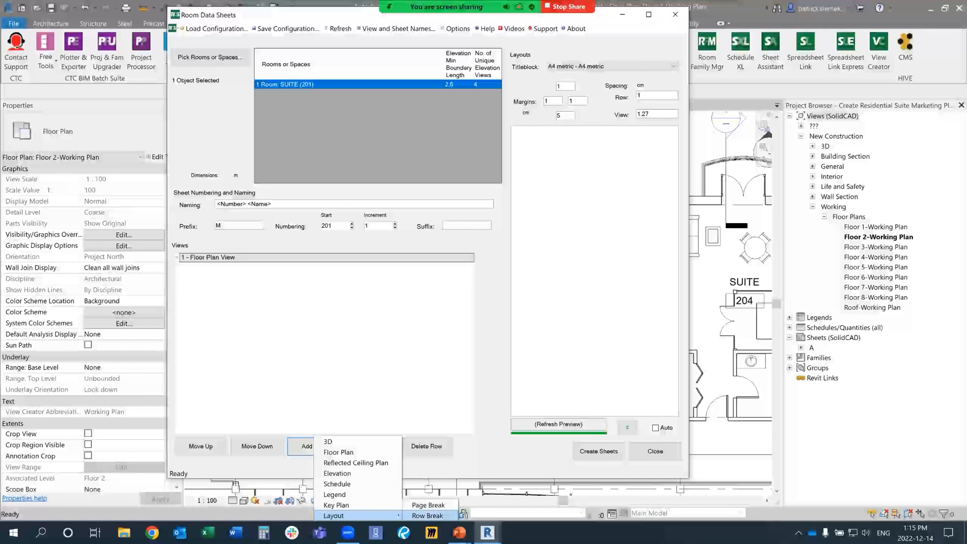
{"action": "left_click", "coordinate": [427, 515]}
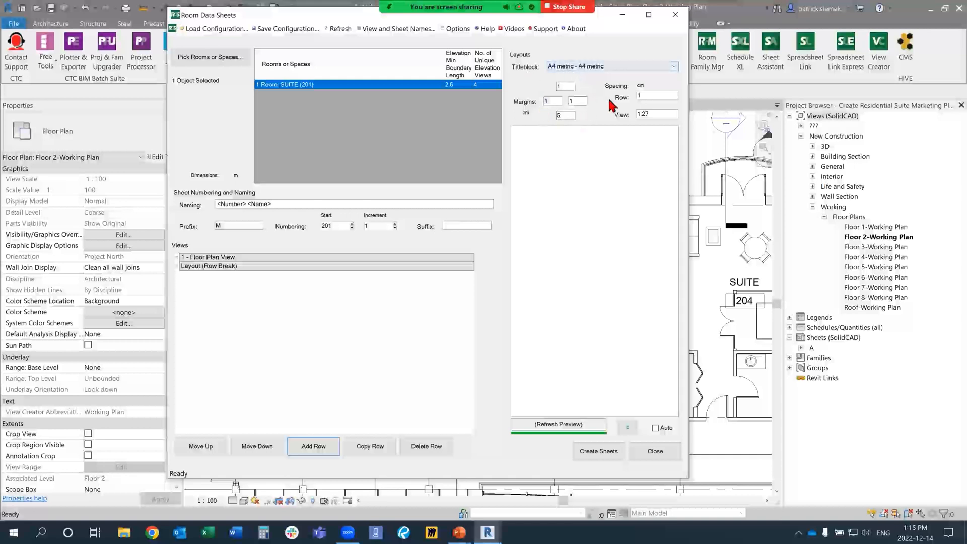
Step: Turn on the automatic layout preview, add a 3D view row after the row break and expand its settings
{"action": "left_click", "coordinate": [628, 428]}
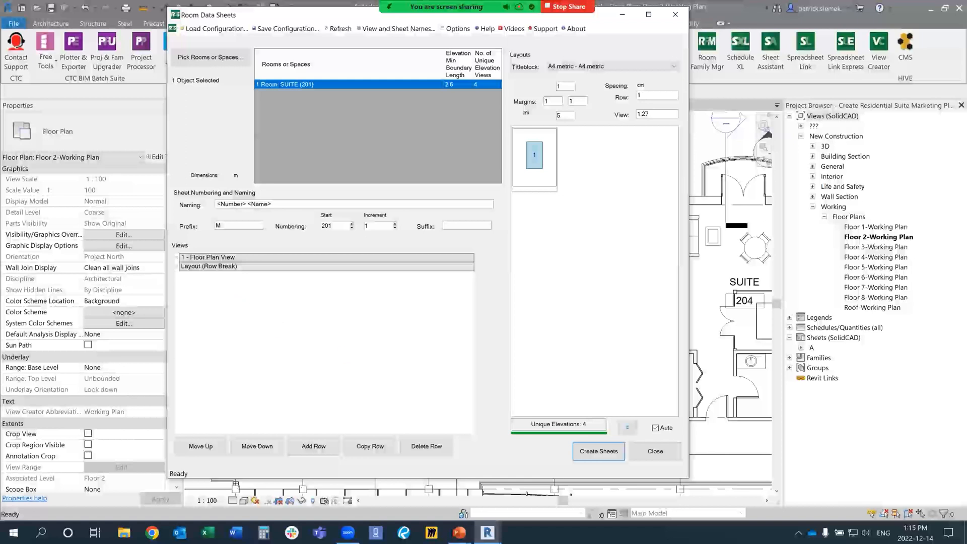
{"action": "left_click", "coordinate": [318, 445]}
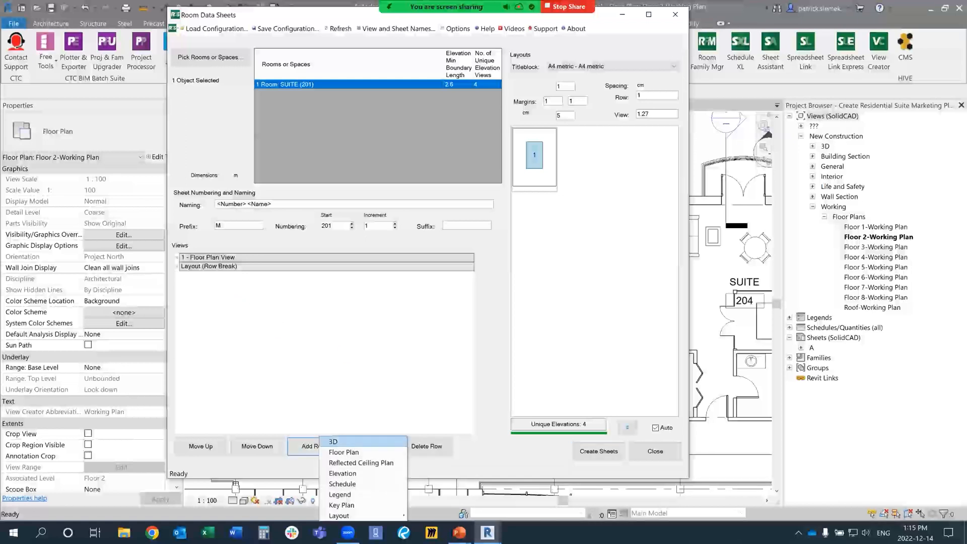
{"action": "left_click", "coordinate": [338, 442]}
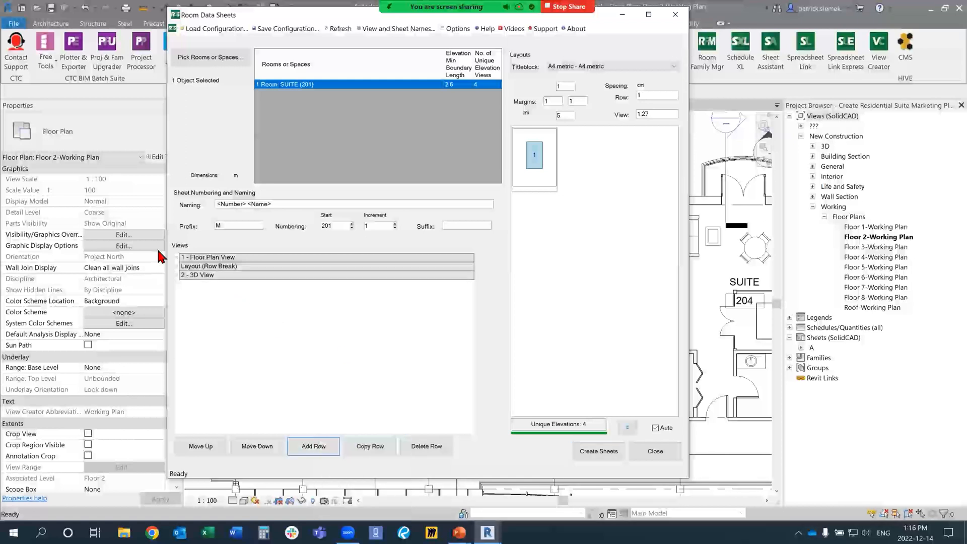
{"action": "left_click", "coordinate": [178, 275]}
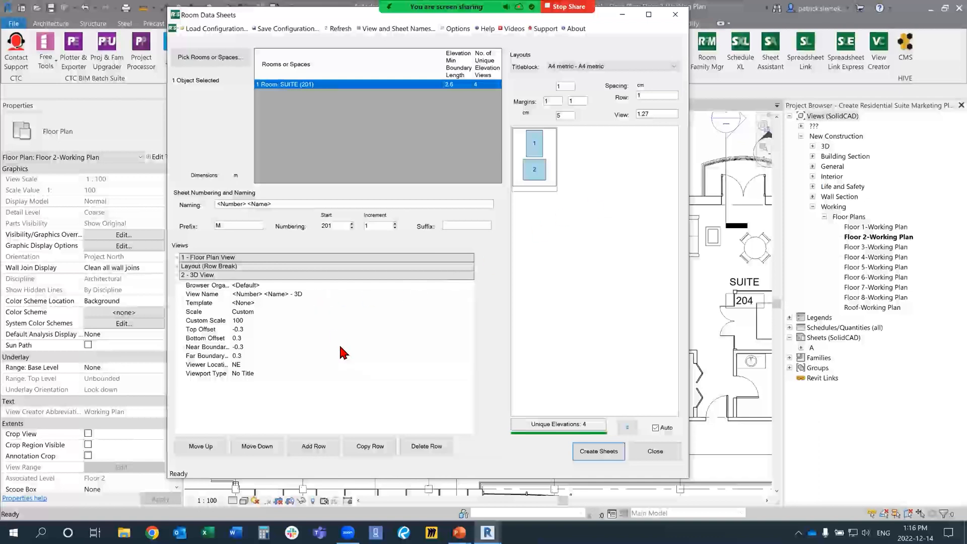
Step: Set the 3D view row's template to 3D - Presnetation
{"action": "left_click", "coordinate": [284, 302]}
{"action": "left_click", "coordinate": [284, 303]}
{"action": "scroll", "coordinate": [328, 348], "scroll_direction": "down", "scroll_amount": 2}
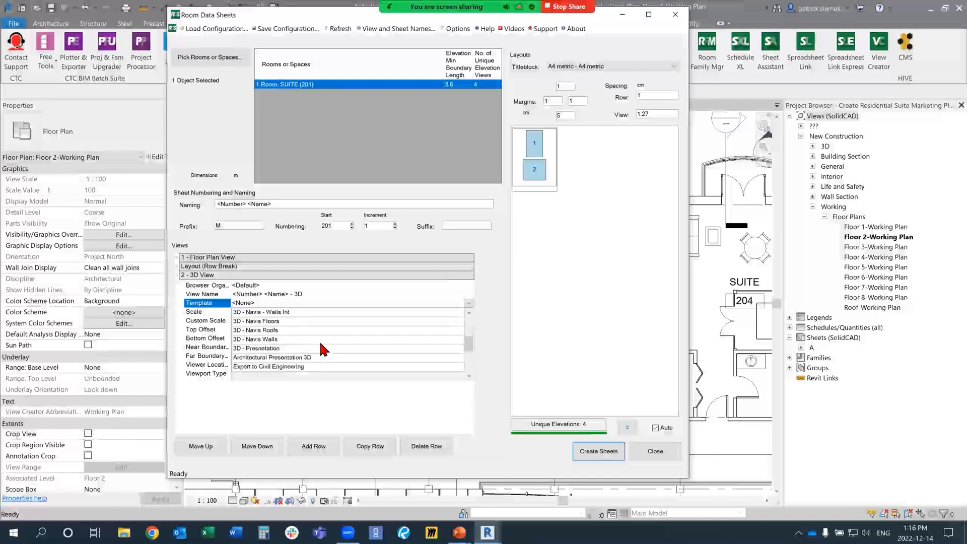
{"action": "left_click", "coordinate": [277, 349]}
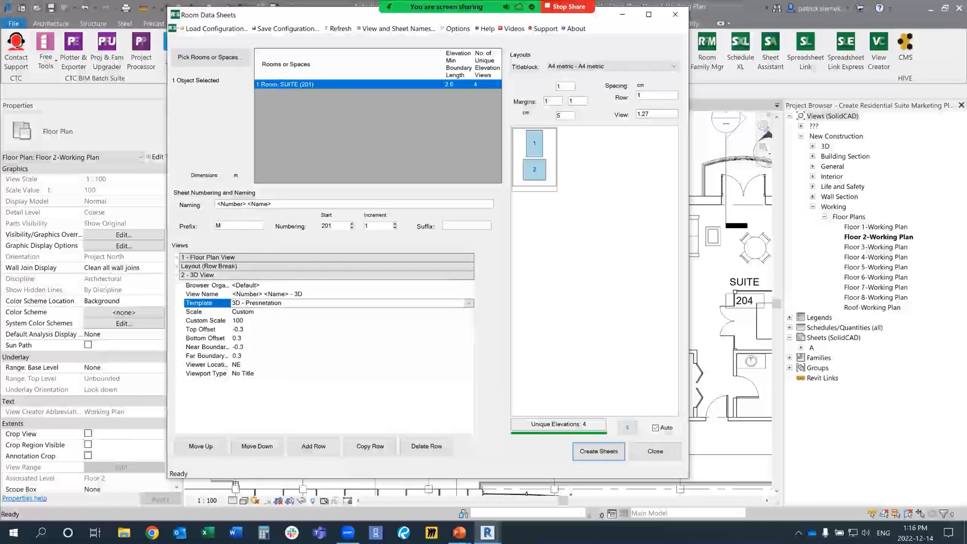
Step: With the automatic preview turned off, set the 3D view row's top offset to -1 and keep its viewer location at NE
{"action": "double_click", "coordinate": [256, 330]}
{"action": "type", "text": "-1"}
{"action": "key", "text": "Return"}
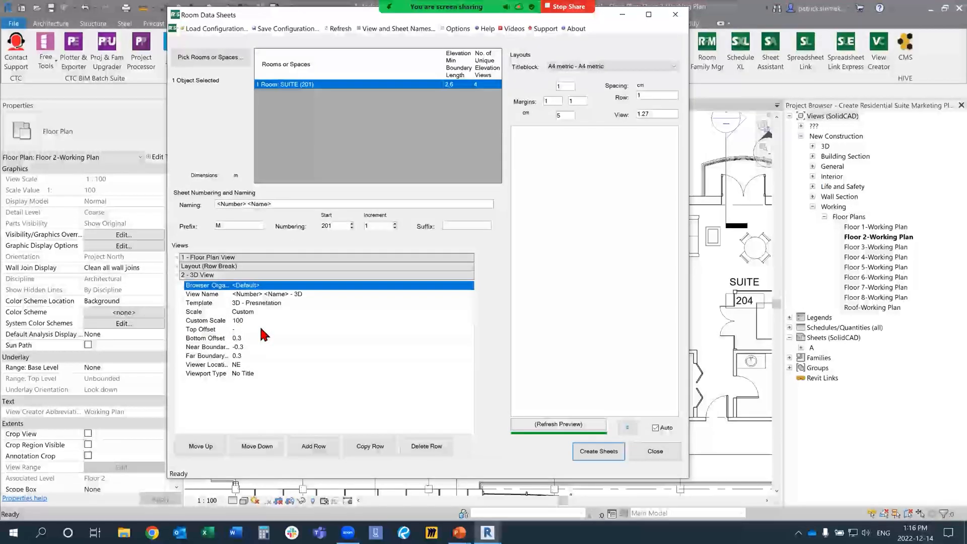
{"action": "left_click", "coordinate": [655, 428]}
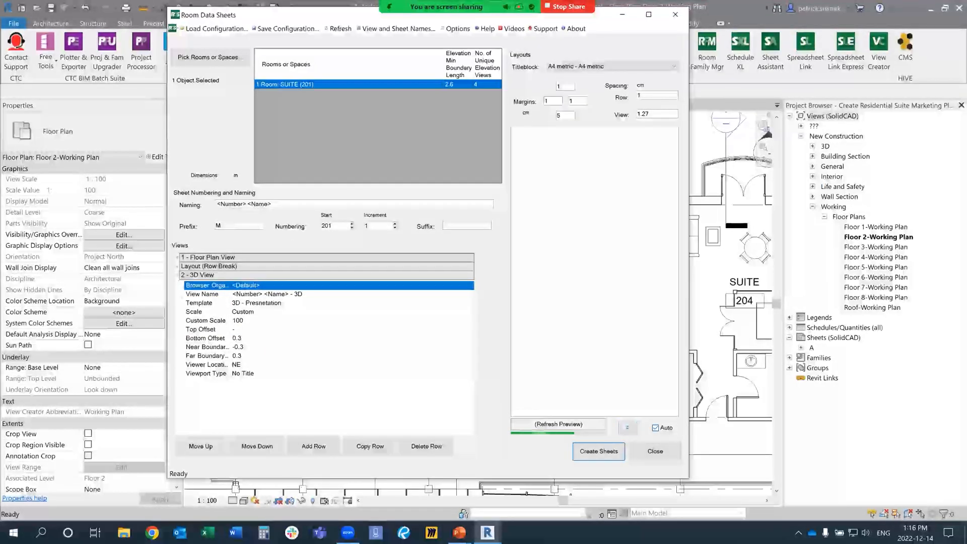
{"action": "double_click", "coordinate": [259, 330]}
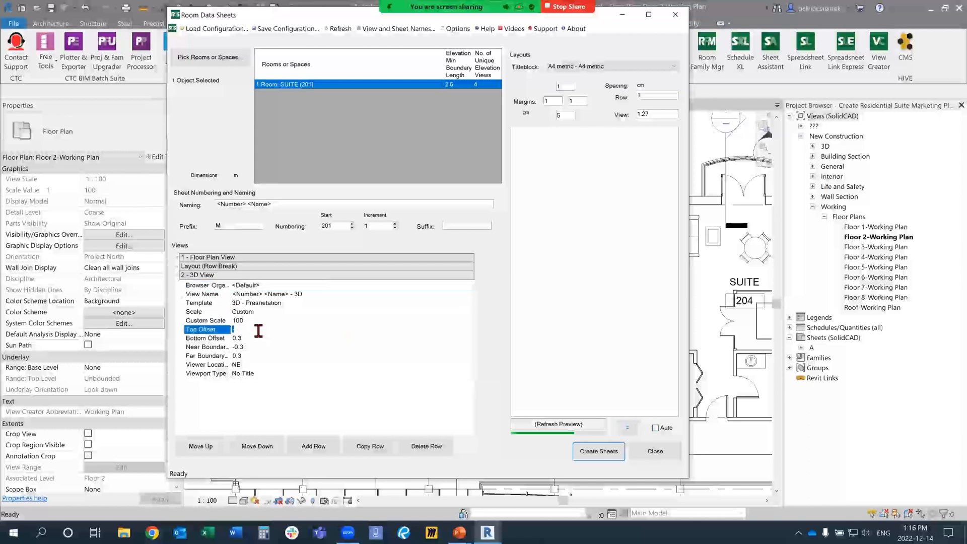
{"action": "type", "text": "-1"}
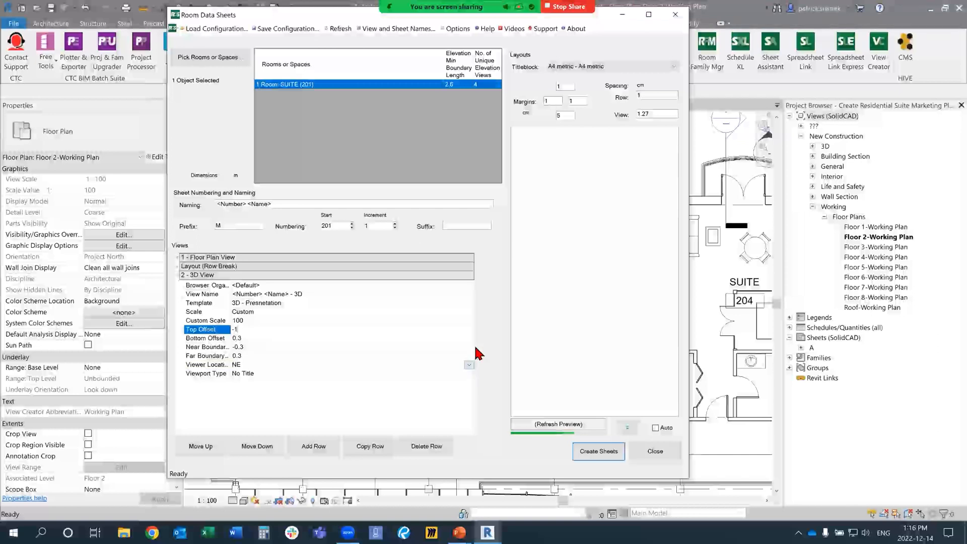
{"action": "left_click", "coordinate": [469, 365]}
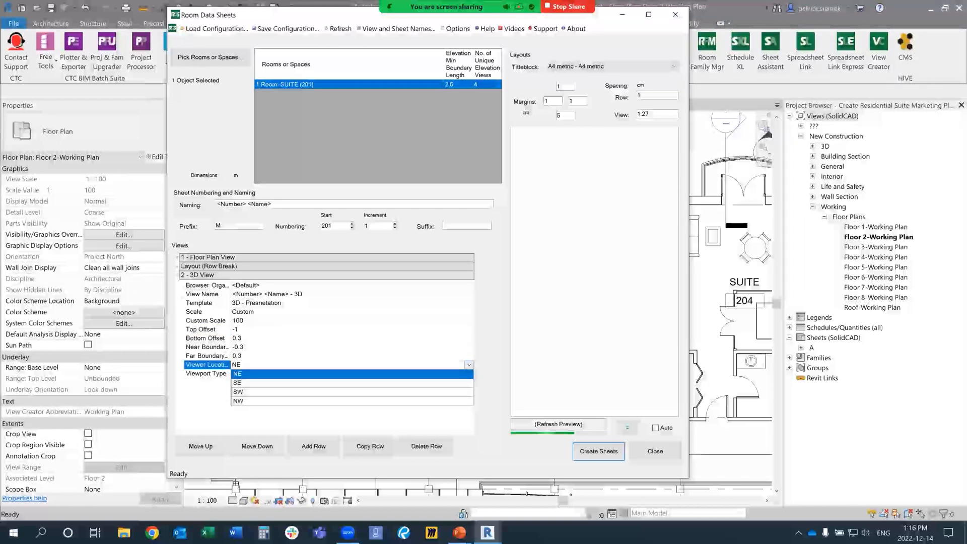
{"action": "left_click", "coordinate": [443, 373]}
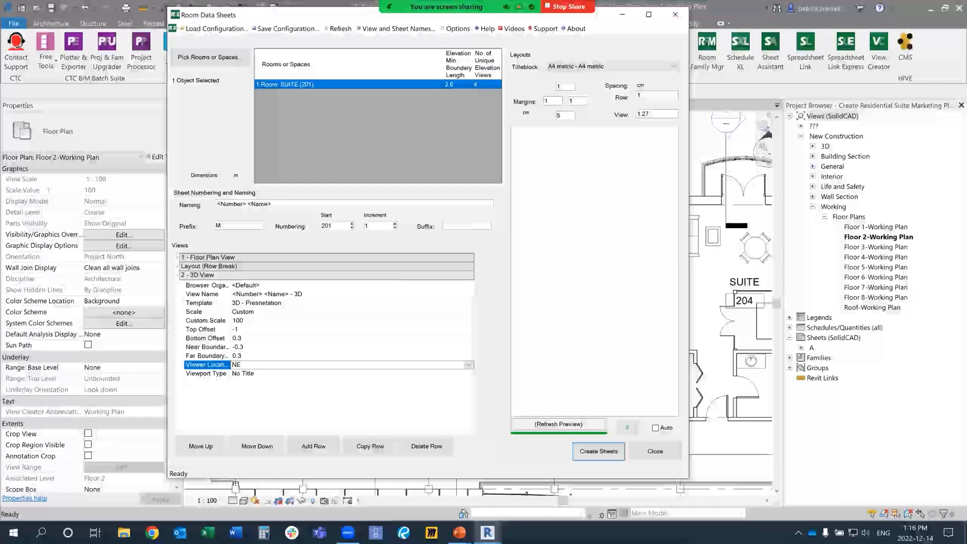
Step: Refresh the layout preview and create the sheet for suite 201, closing the Room Data Sheets dialog
{"action": "left_click", "coordinate": [628, 428]}
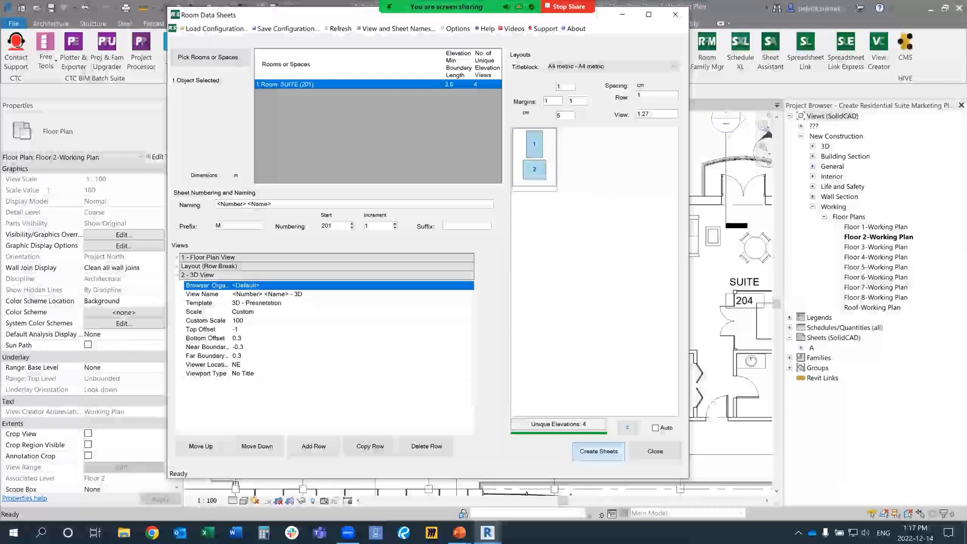
{"action": "left_click", "coordinate": [598, 452]}
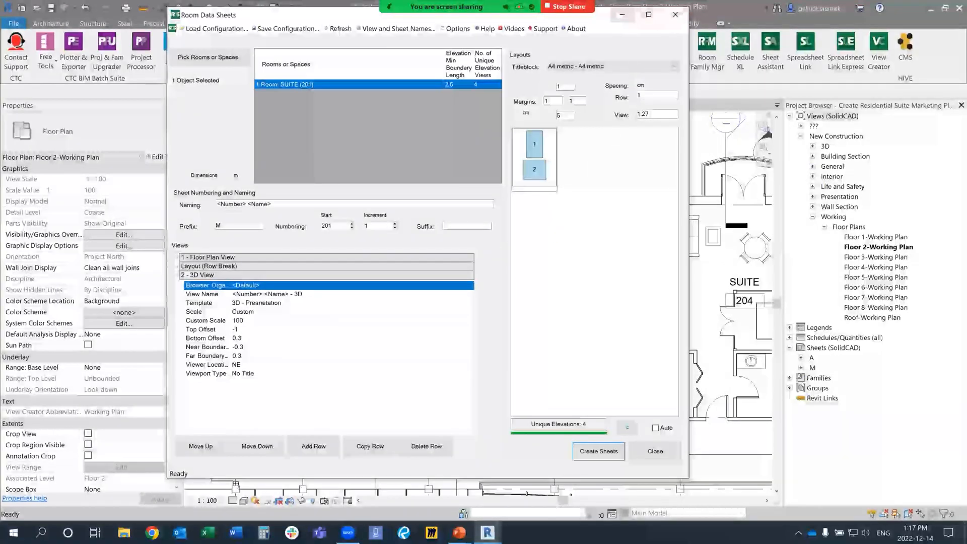
{"action": "left_click", "coordinate": [675, 14]}
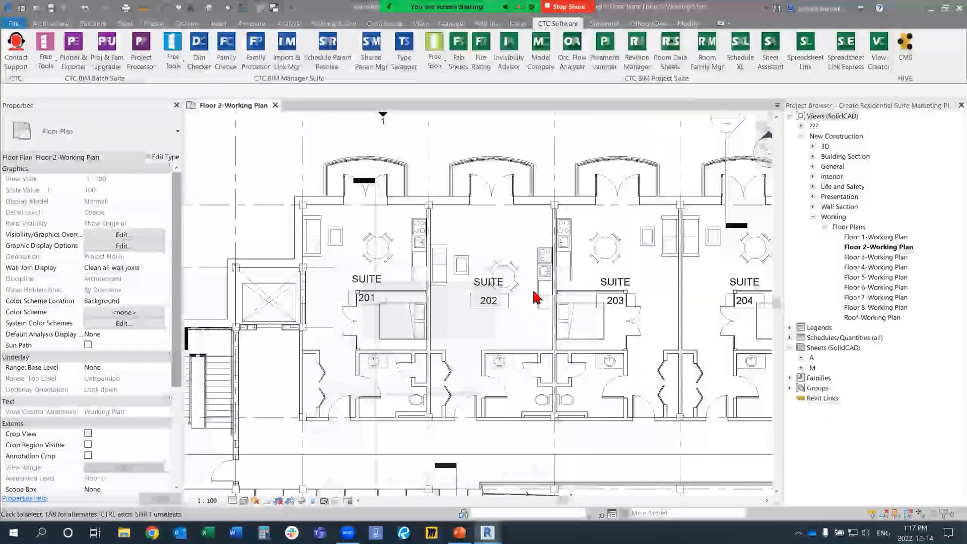
Step: Open the 201 SUITE - Floor Plan view from the Presentation floor plans, dismissing the save reminder
{"action": "scroll", "coordinate": [422, 313], "scroll_direction": "down", "scroll_amount": 2}
{"action": "middle_click", "coordinate": [424, 309]}
{"action": "middle_click", "coordinate": [424, 310]}
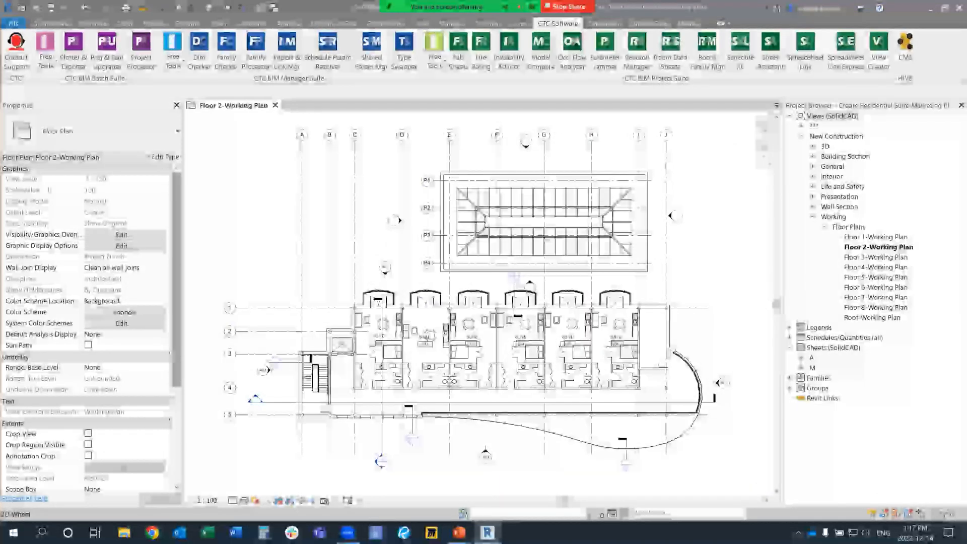
{"action": "left_click", "coordinate": [839, 197]}
{"action": "left_click", "coordinate": [813, 197]}
{"action": "left_click", "coordinate": [824, 207]}
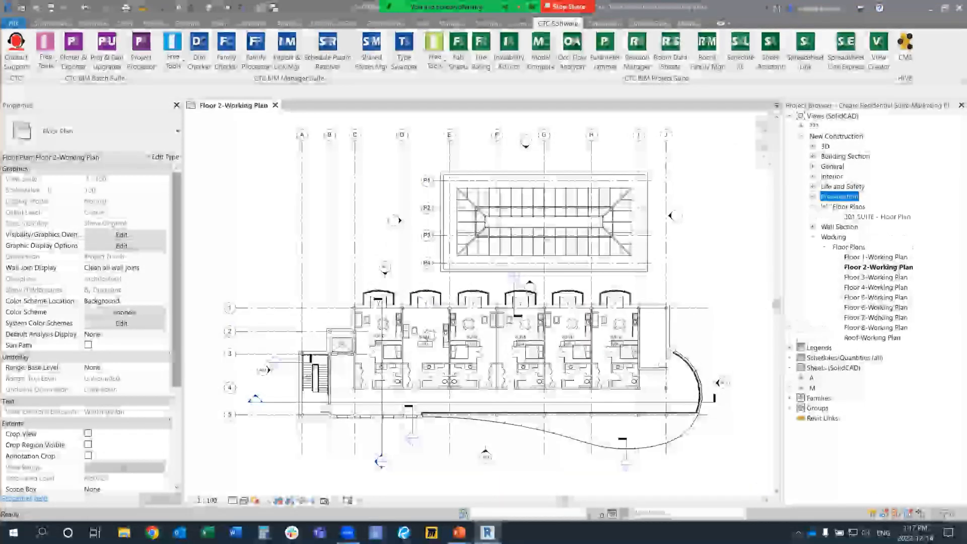
{"action": "left_click", "coordinate": [876, 216]}
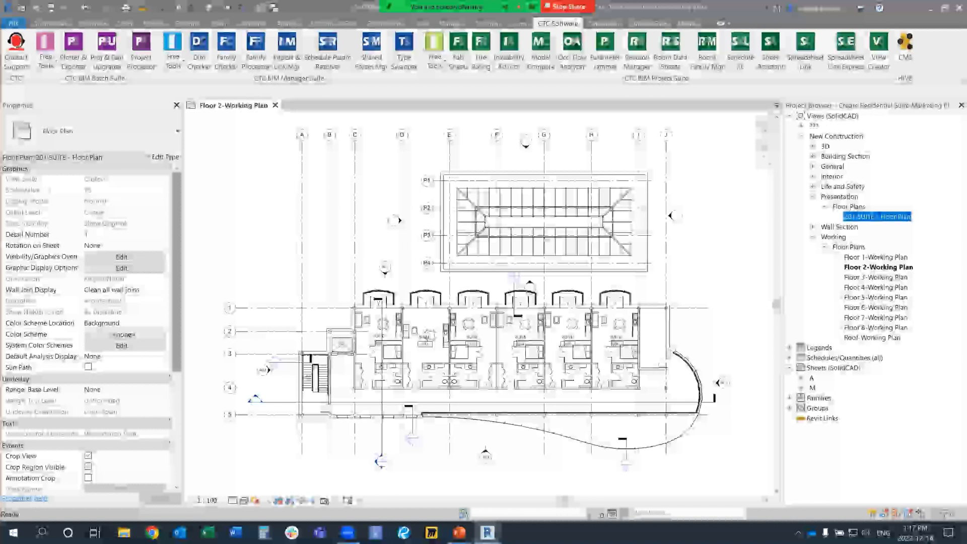
{"action": "double_click", "coordinate": [877, 216]}
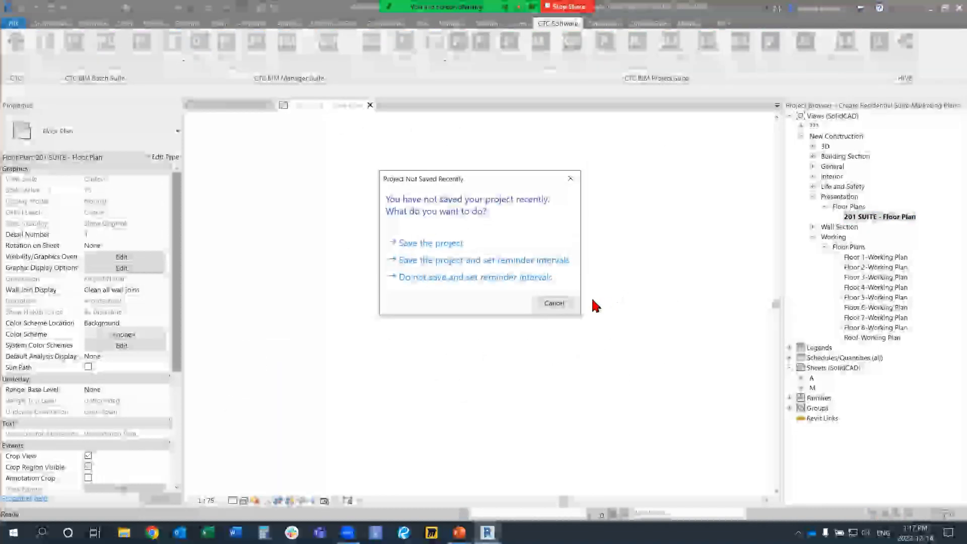
{"action": "left_click", "coordinate": [565, 304]}
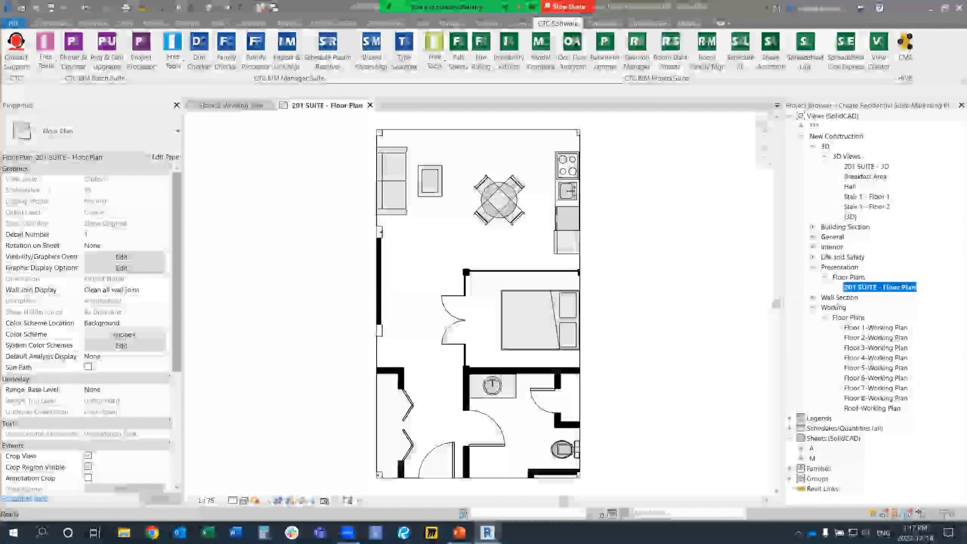
Step: Open the 201 SUITE - 3D view and the M201 - 201 SUITE sheet to check the generated result
{"action": "double_click", "coordinate": [866, 167]}
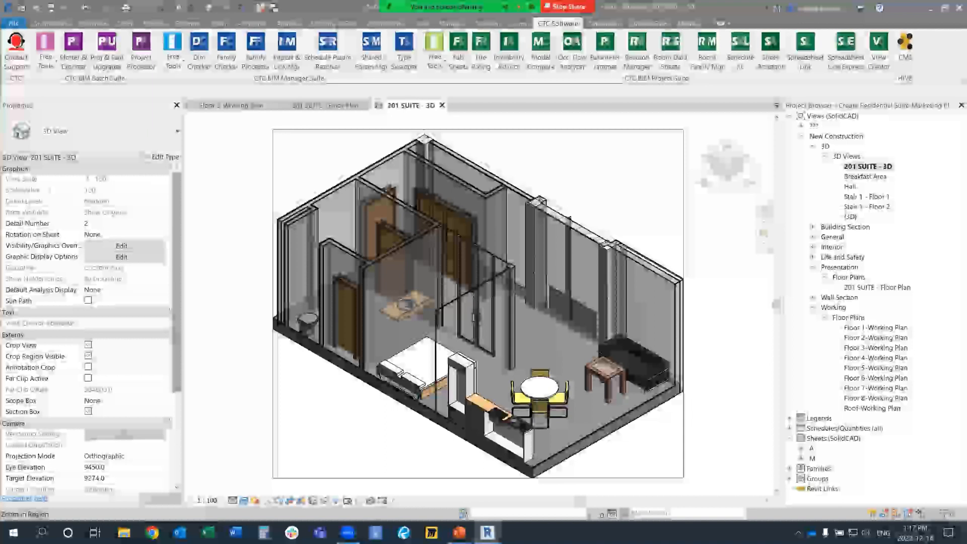
{"action": "left_click", "coordinate": [833, 438]}
{"action": "left_click", "coordinate": [801, 458]}
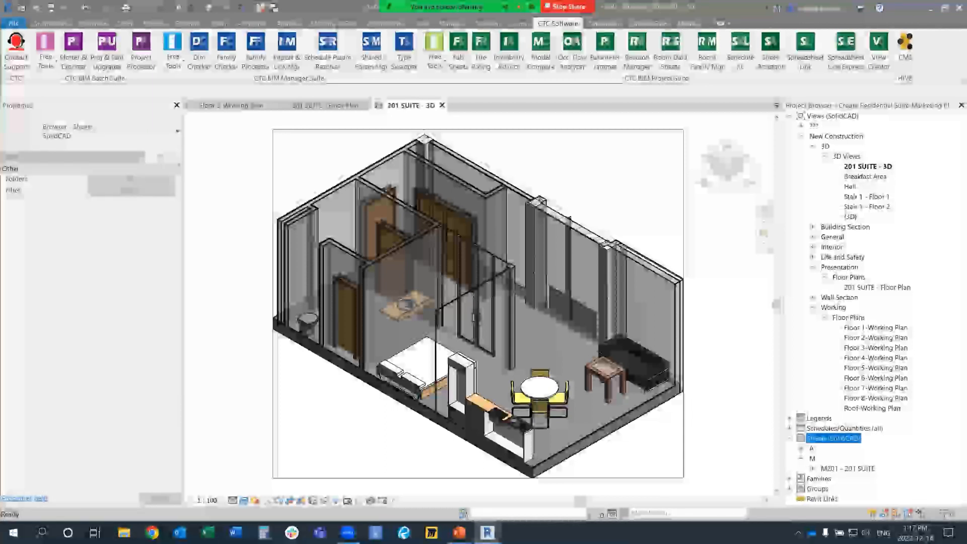
{"action": "double_click", "coordinate": [848, 468]}
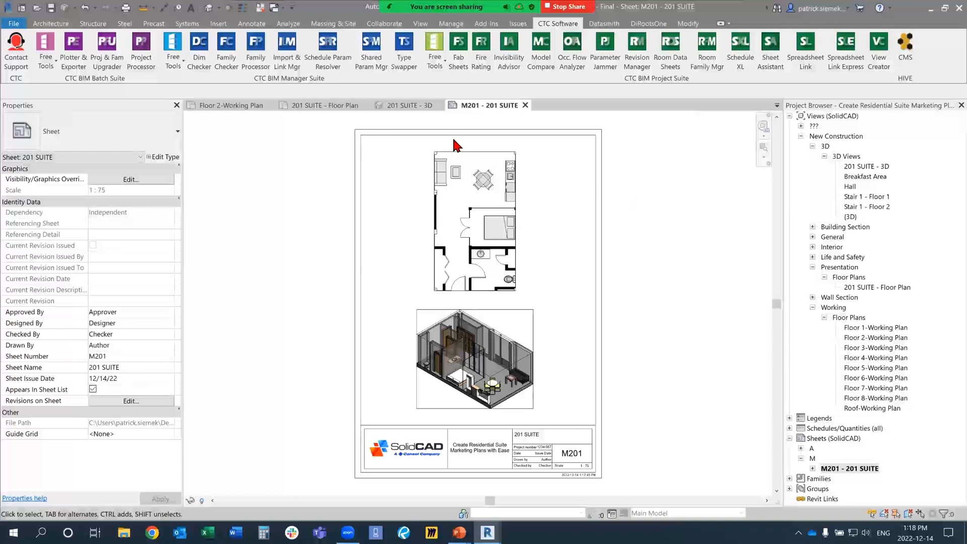
Step: Return to the Floor 2-Working Plan view and reopen the Room Data Sheets tool with a cleared room selection
{"action": "left_click", "coordinate": [245, 107]}
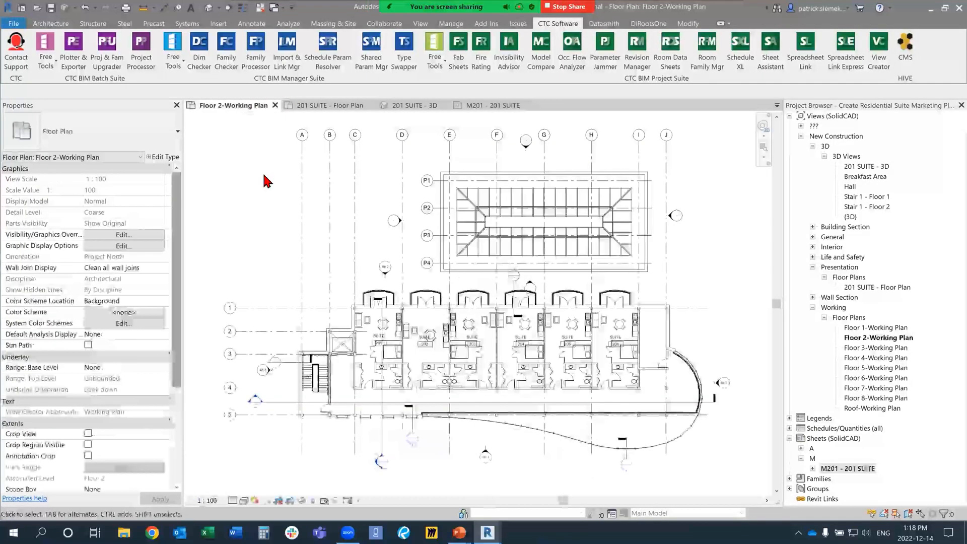
{"action": "scroll", "coordinate": [507, 382], "scroll_direction": "up", "scroll_amount": 3}
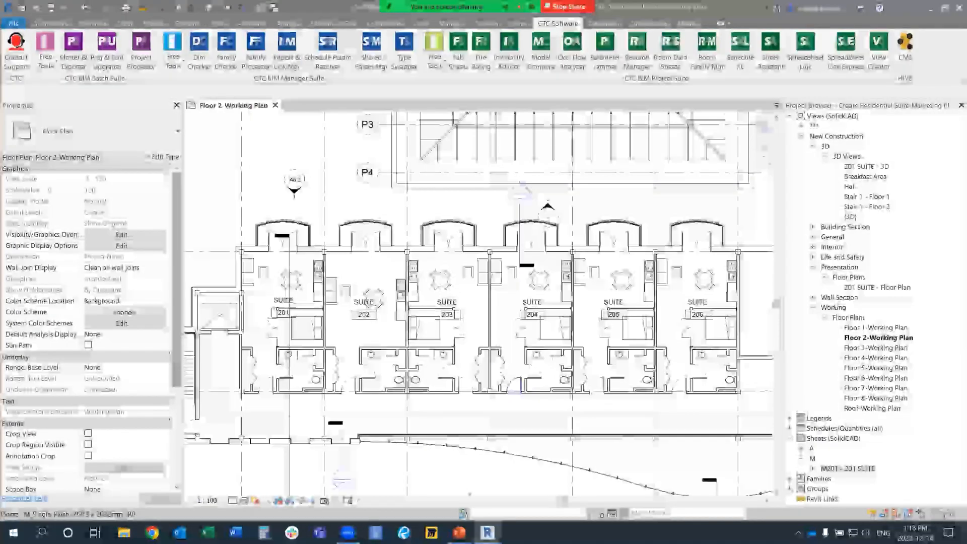
{"action": "middle_click_drag", "start_coordinate": [511, 384], "coordinate": [473, 361]}
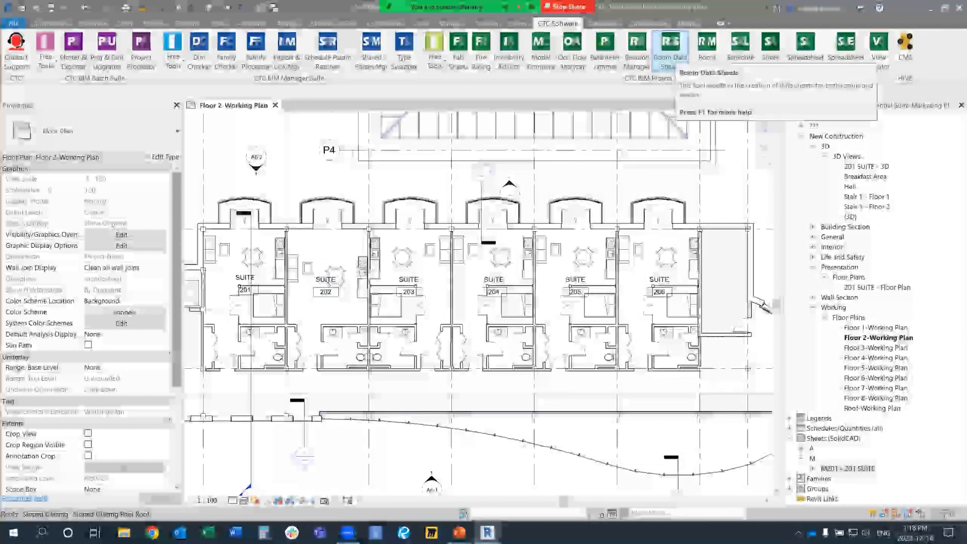
{"action": "left_click", "coordinate": [670, 48]}
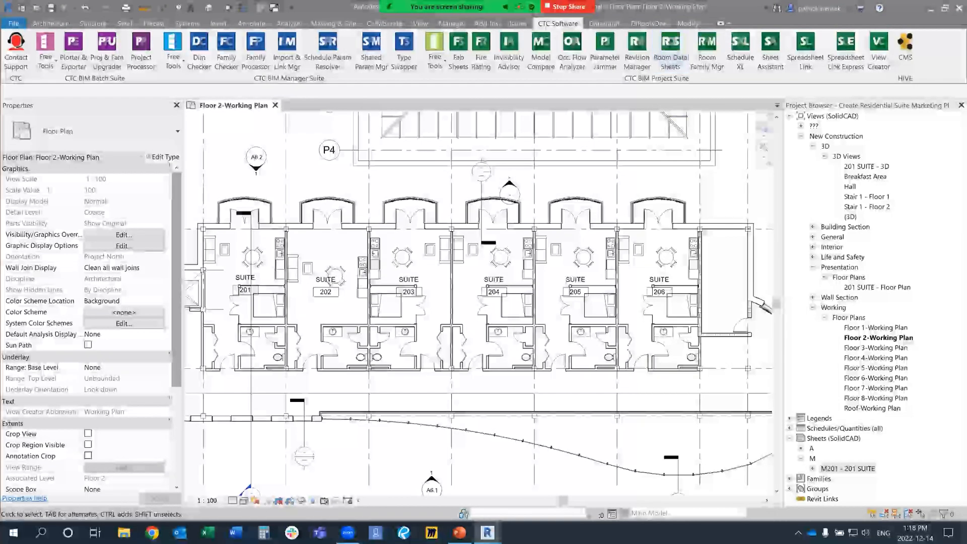
{"action": "mouse_move", "coordinate": [487, 532]}
{"action": "left_click", "coordinate": [548, 479]}
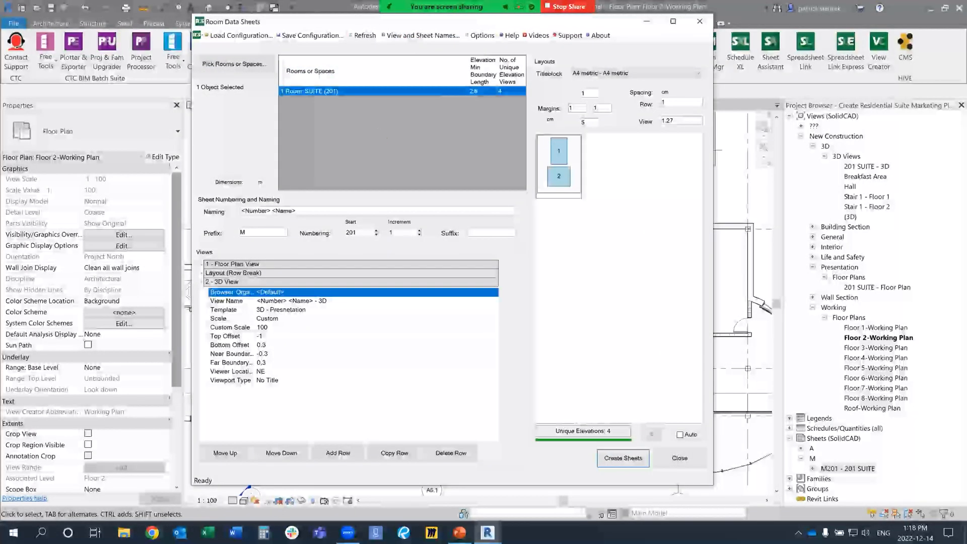
{"action": "left_click", "coordinate": [699, 21]}
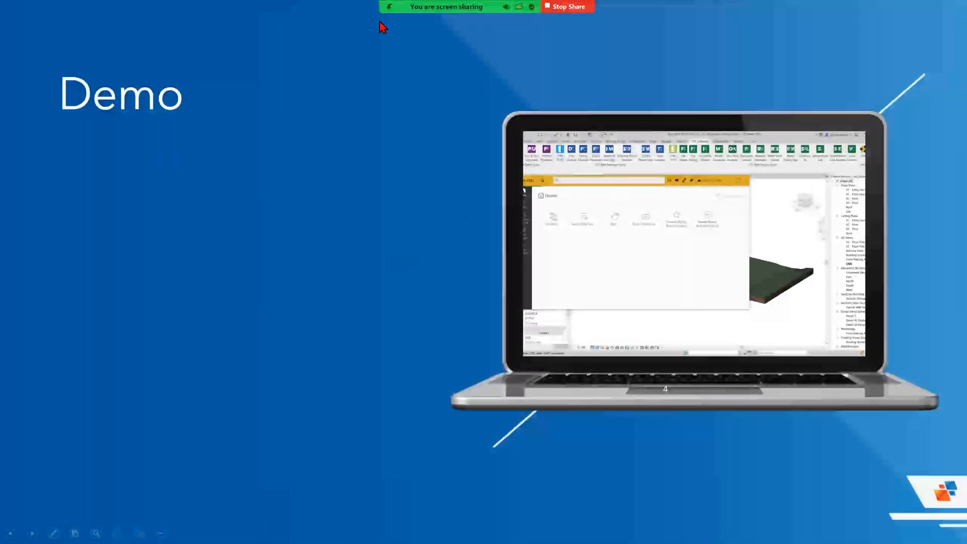
{"action": "key", "text": "alt+Tab"}
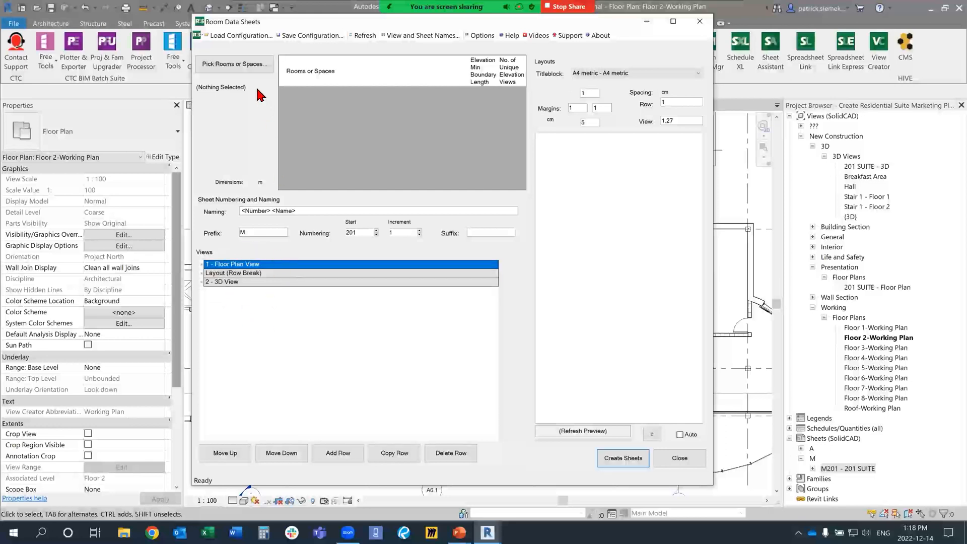
Step: Pick suites 202, 203, 204, 205 and 206 on the Floor 2 plan as the rooms for the data sheets
{"action": "left_click", "coordinate": [252, 68]}
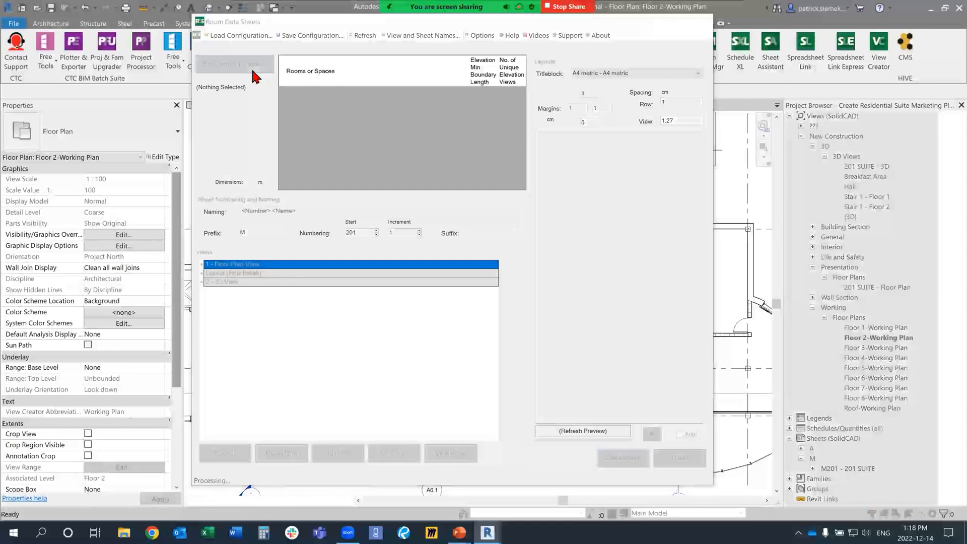
{"action": "left_click", "coordinate": [352, 319]}
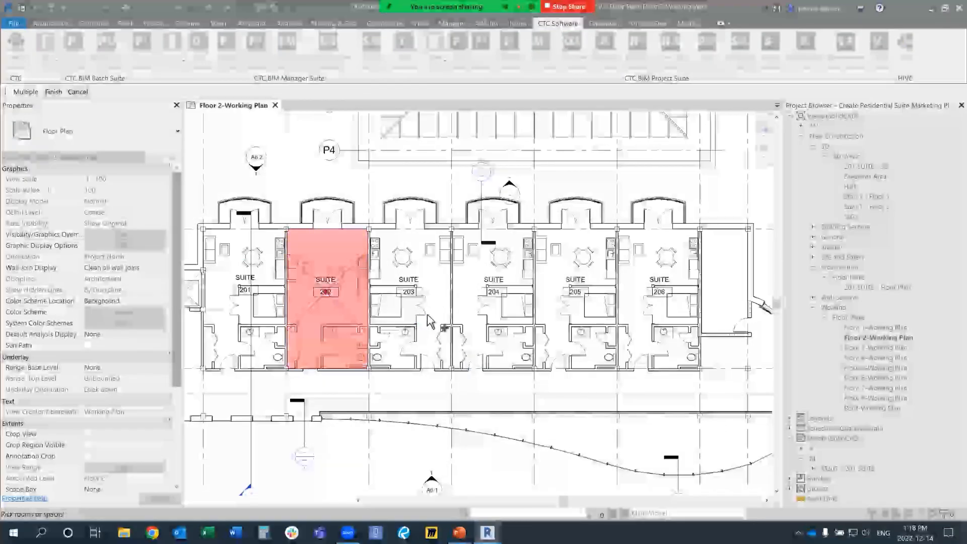
{"action": "left_click", "coordinate": [438, 320]}
{"action": "left_click", "coordinate": [479, 312]}
{"action": "left_click", "coordinate": [574, 313]}
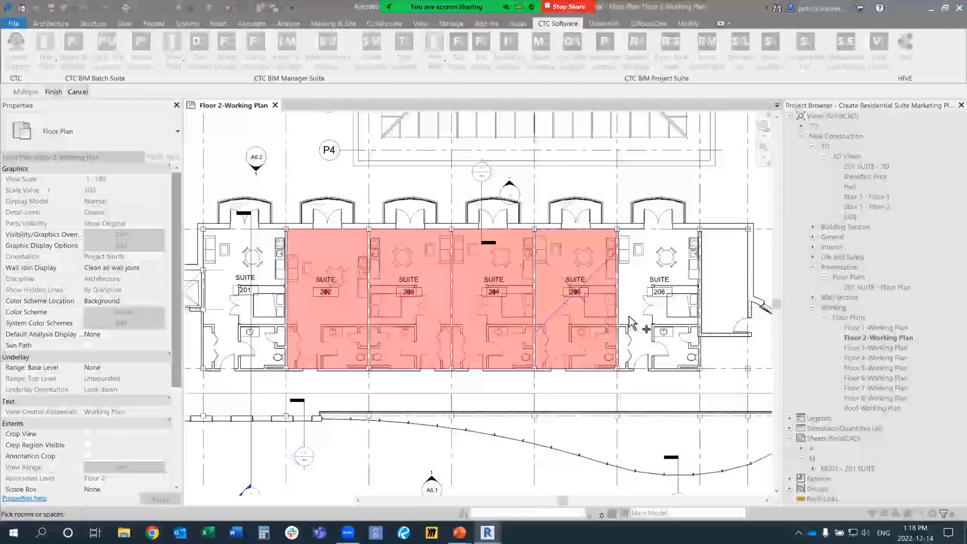
{"action": "left_click", "coordinate": [642, 325]}
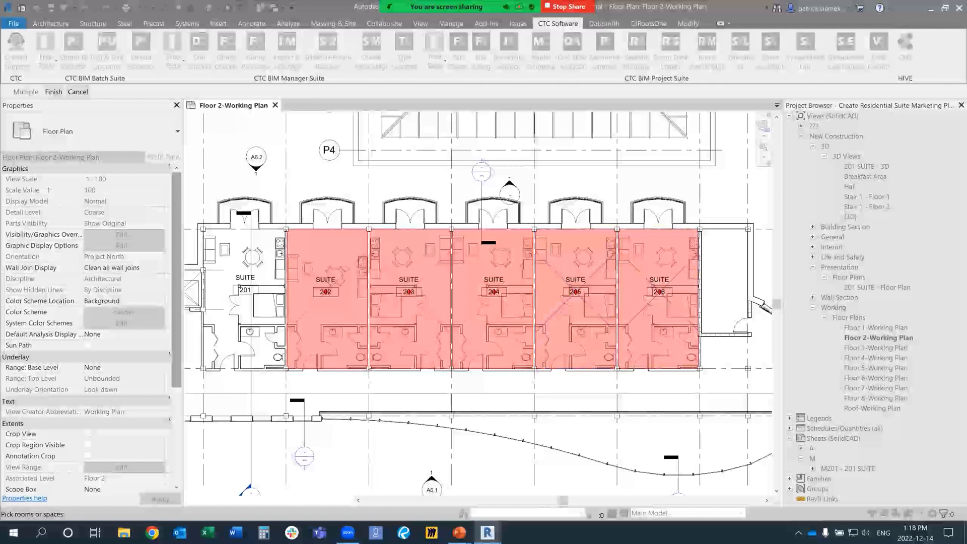
{"action": "left_click", "coordinate": [53, 91]}
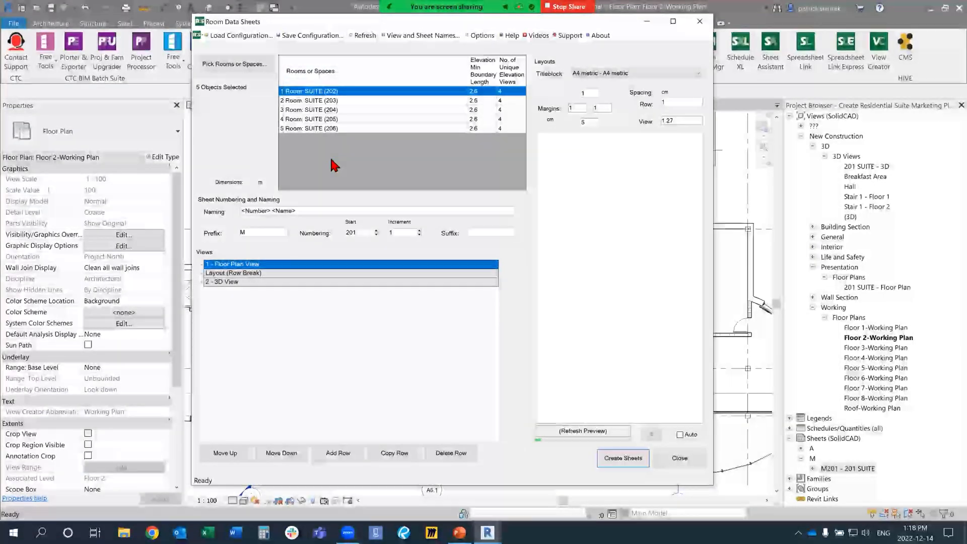
Step: Set the sheet numbering to start at 202 and refresh the layout preview
{"action": "mouse_move", "coordinate": [303, 104]}
{"action": "left_mouse_down"}
{"action": "mouse_move", "coordinate": [305, 115]}
{"action": "mouse_move", "coordinate": [306, 103]}
{"action": "left_mouse_up"}
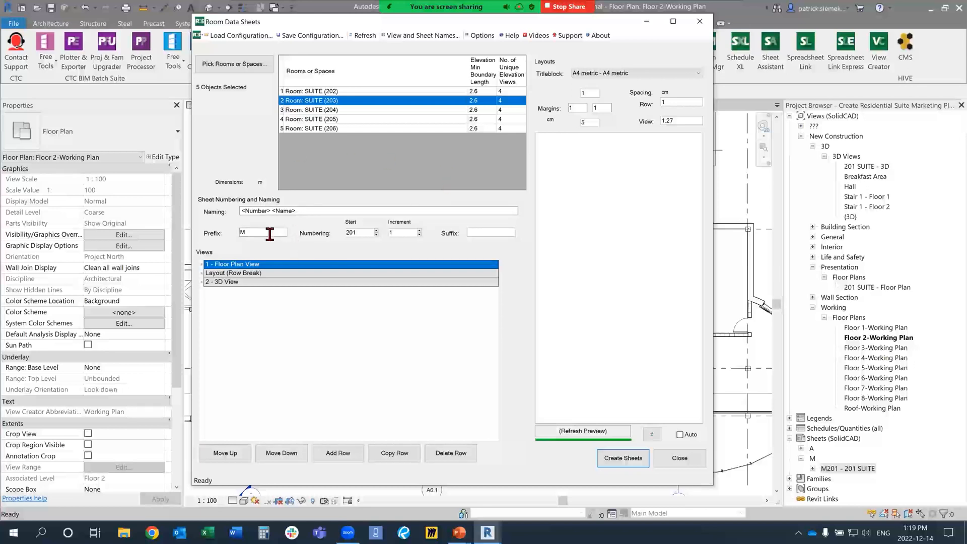
{"action": "left_click", "coordinate": [365, 235]}
{"action": "type", "text": "2"}
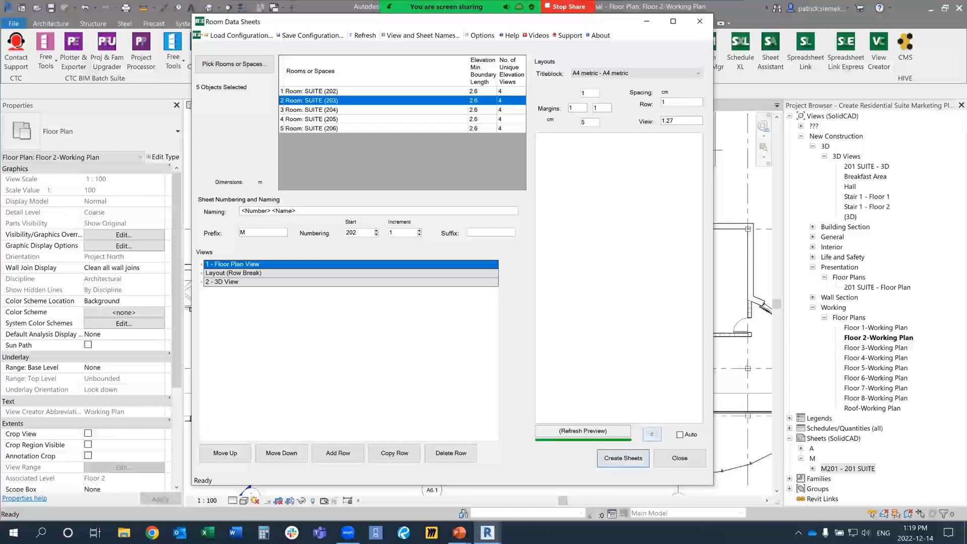
{"action": "left_click", "coordinate": [651, 435]}
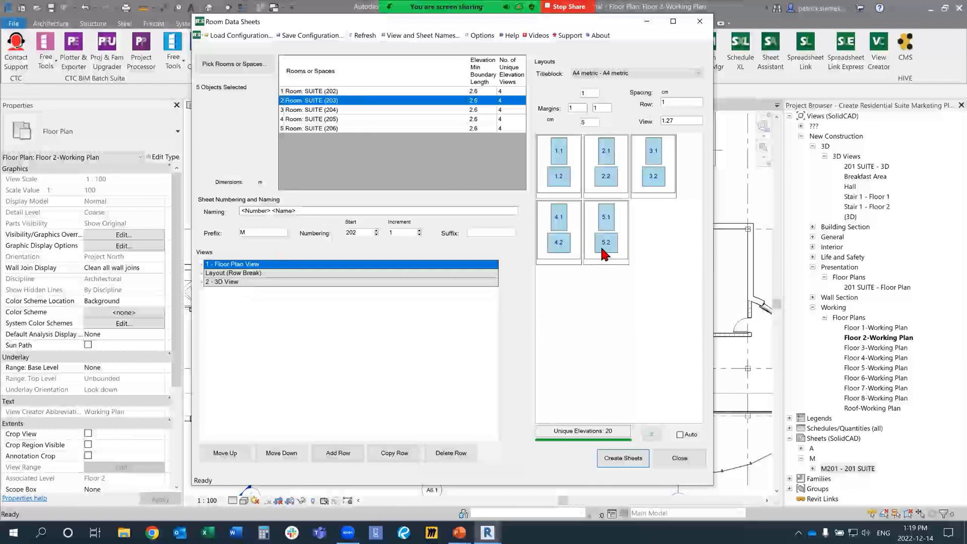
Step: Add a Page Break layout row after the 3D View row and create the sheets for suites 202 to 206
{"action": "left_click", "coordinate": [234, 283]}
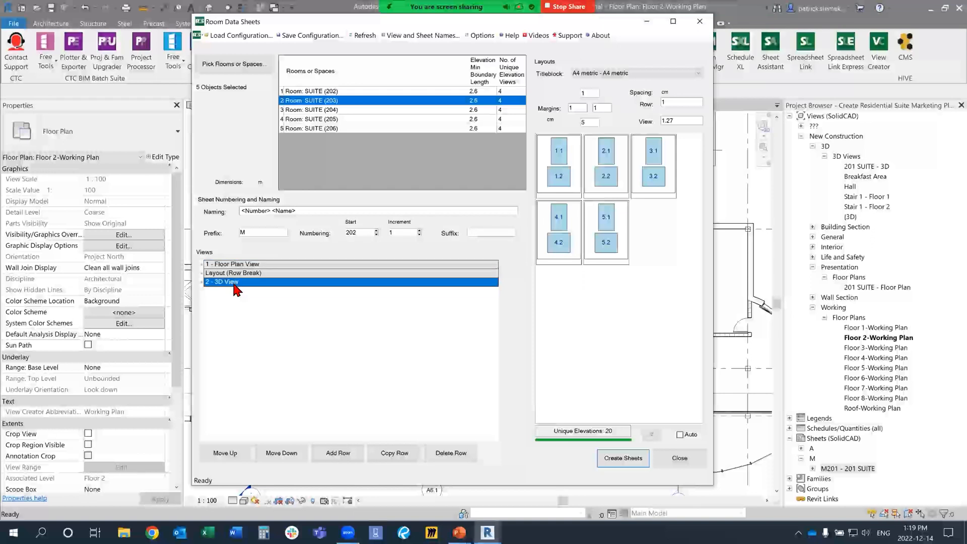
{"action": "left_click", "coordinate": [337, 453]}
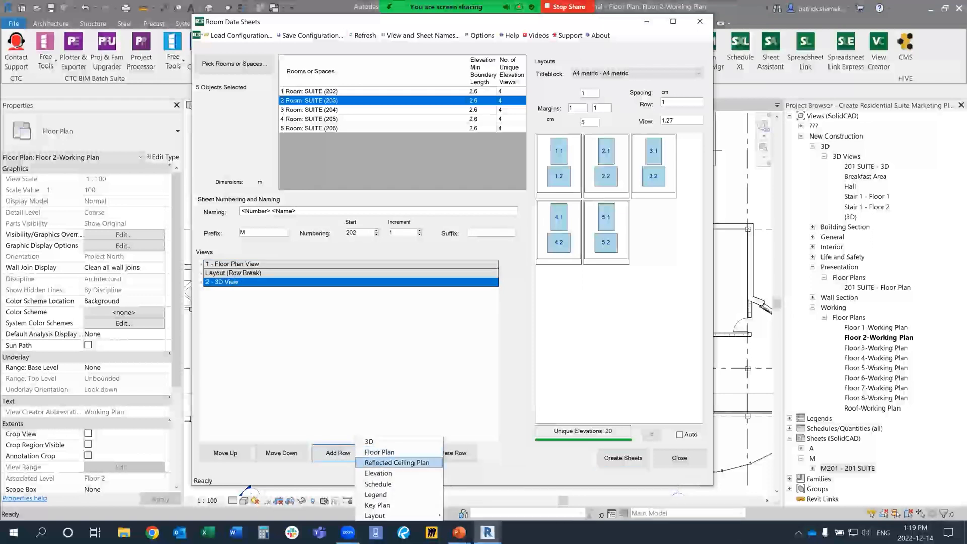
{"action": "mouse_move", "coordinate": [398, 515]}
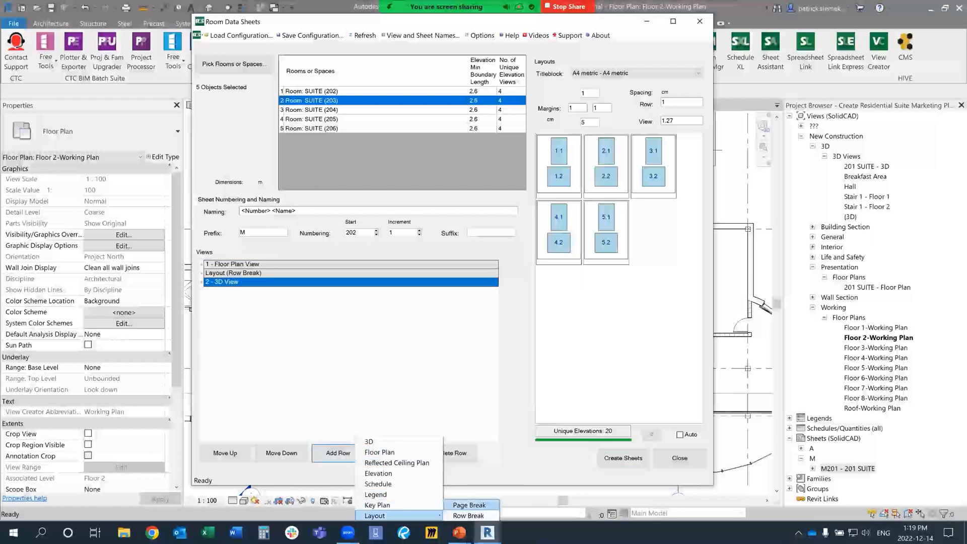
{"action": "left_click", "coordinate": [469, 505]}
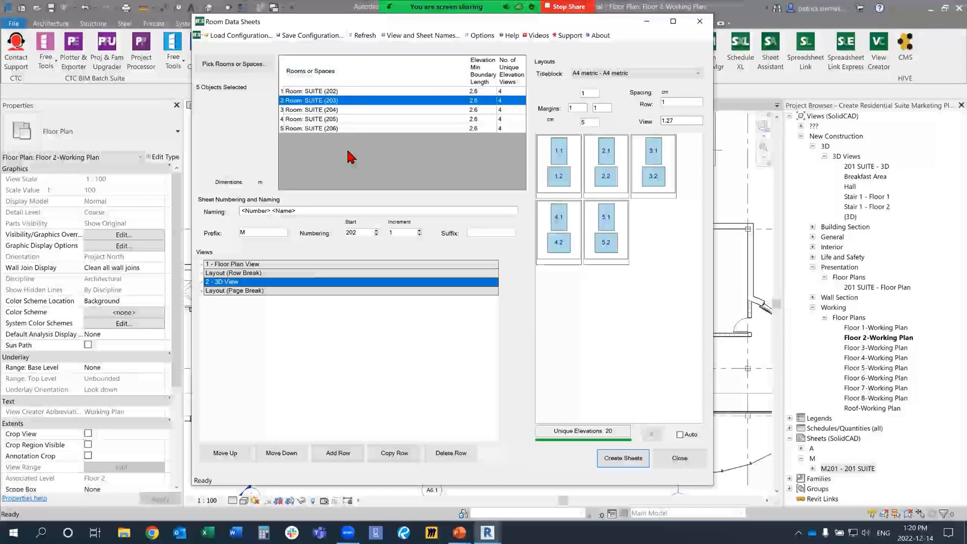
{"action": "left_click", "coordinate": [652, 434]}
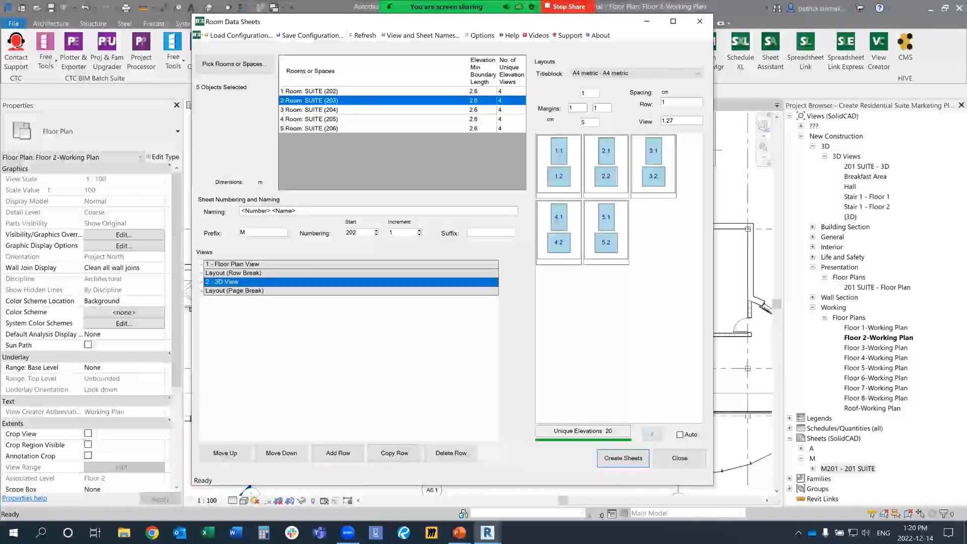
{"action": "left_click", "coordinate": [623, 458]}
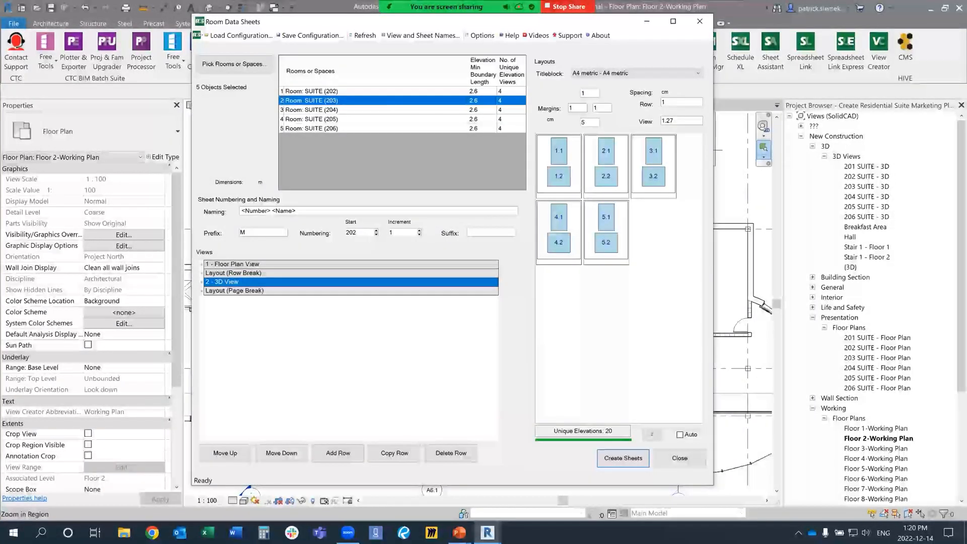
Step: Review the 3D views, presentation floor plans and M sheets generated for the suites in the project browser
{"action": "left_click", "coordinate": [866, 166]}
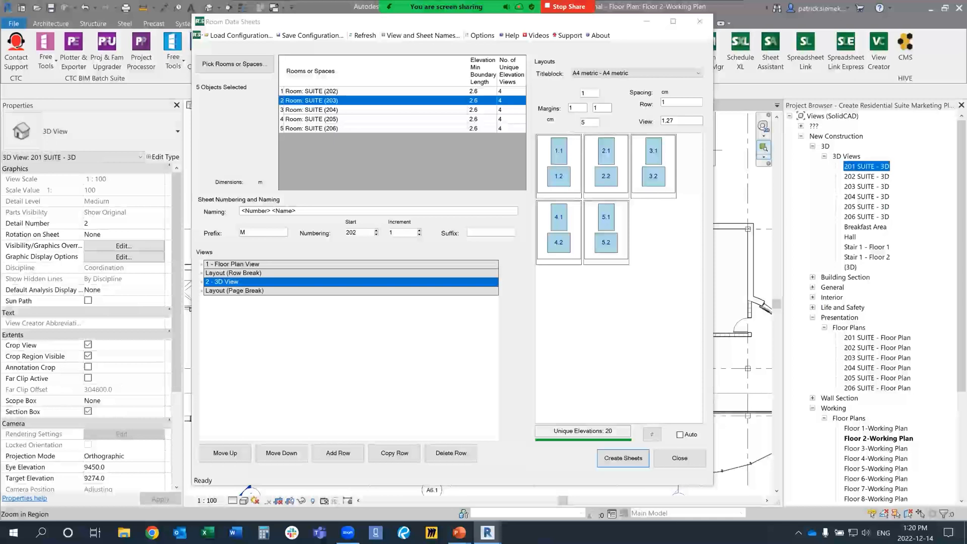
{"action": "left_click_drag", "start_coordinate": [962, 201], "coordinate": [962, 270]}
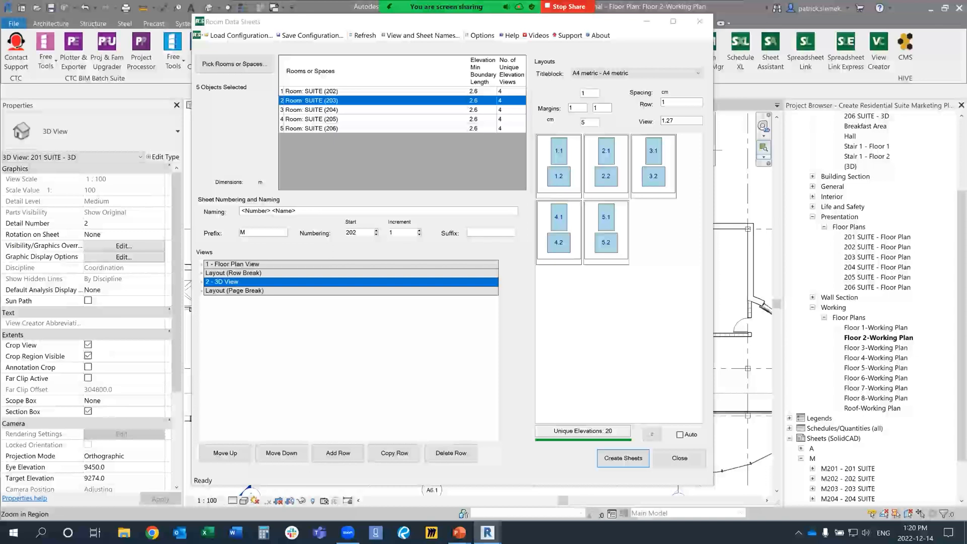
{"action": "scroll", "coordinate": [874, 307], "scroll_direction": "down", "scroll_amount": 2}
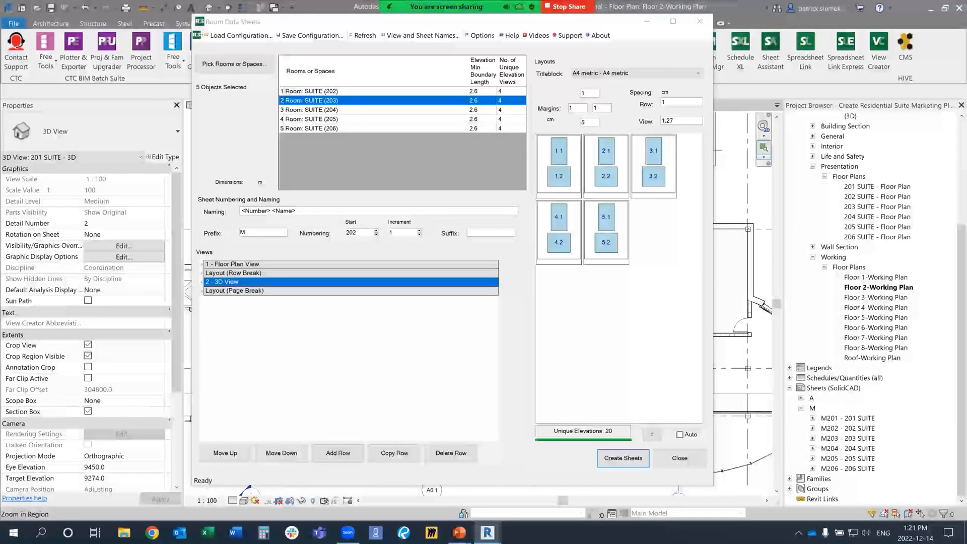
Step: Put the Room Data Sheets dialog away and open sheets M202 - 202 SUITE and M203 - 203 SUITE to check them
{"action": "left_click", "coordinate": [679, 458]}
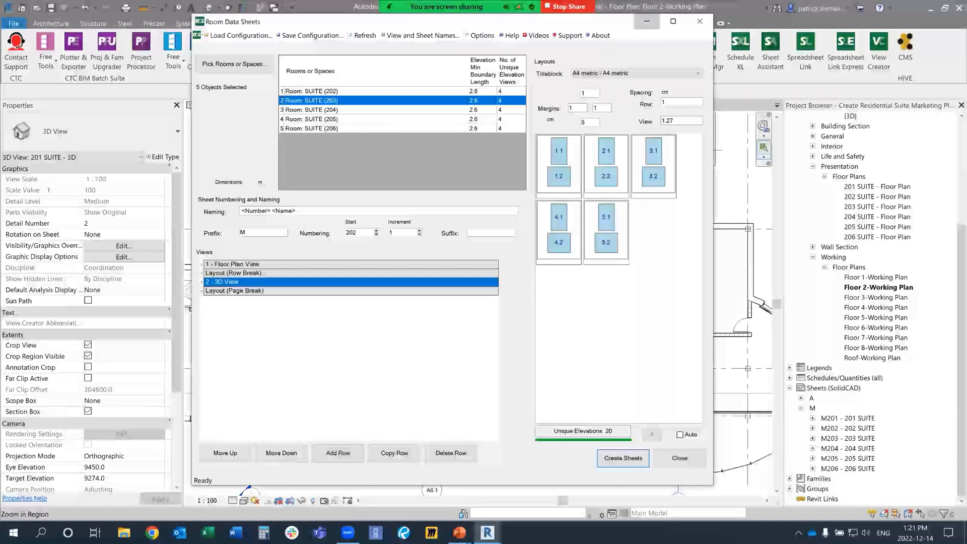
{"action": "double_click", "coordinate": [848, 428]}
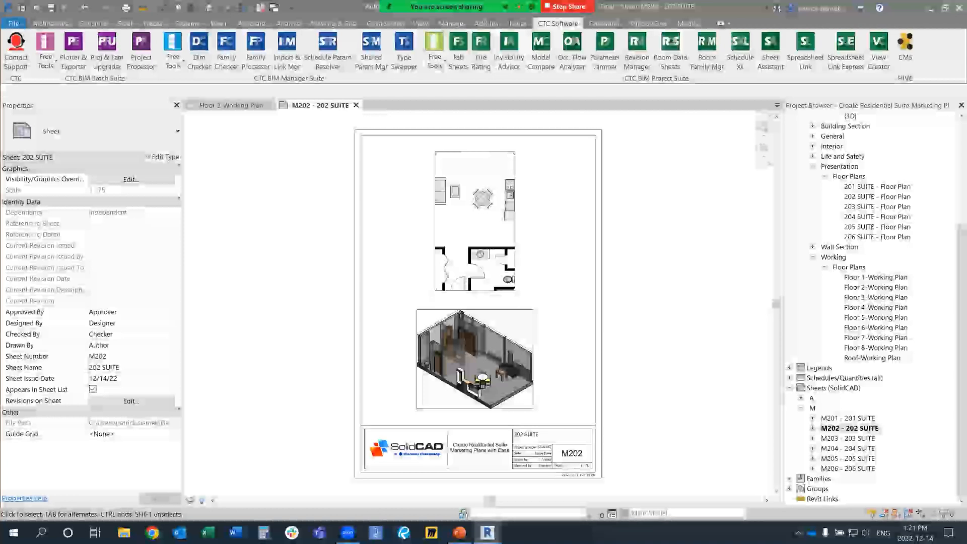
{"action": "double_click", "coordinate": [847, 438]}
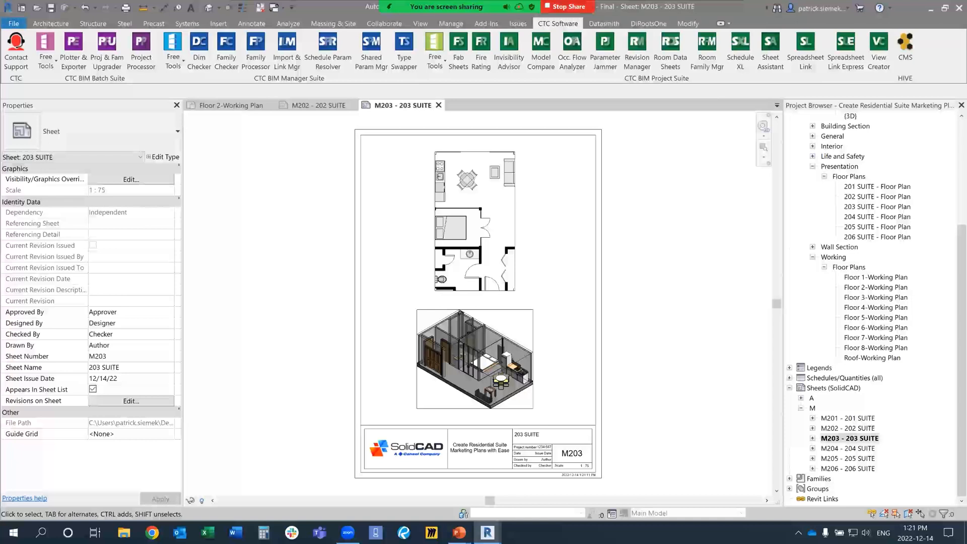
Step: Bring back the Room Data Sheets dialog to review its Save Configuration option, and return to the M203 - 203 SUITE sheet in Revit
{"action": "mouse_move", "coordinate": [488, 533]}
{"action": "left_click", "coordinate": [554, 473]}
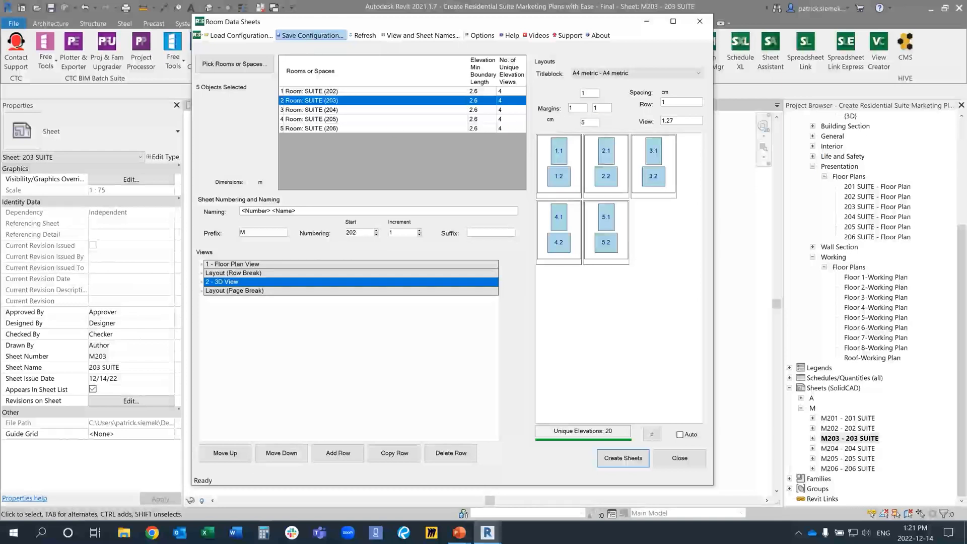
{"action": "key", "text": "alt+Tab"}
{"action": "key", "text": "alt+Tab"}
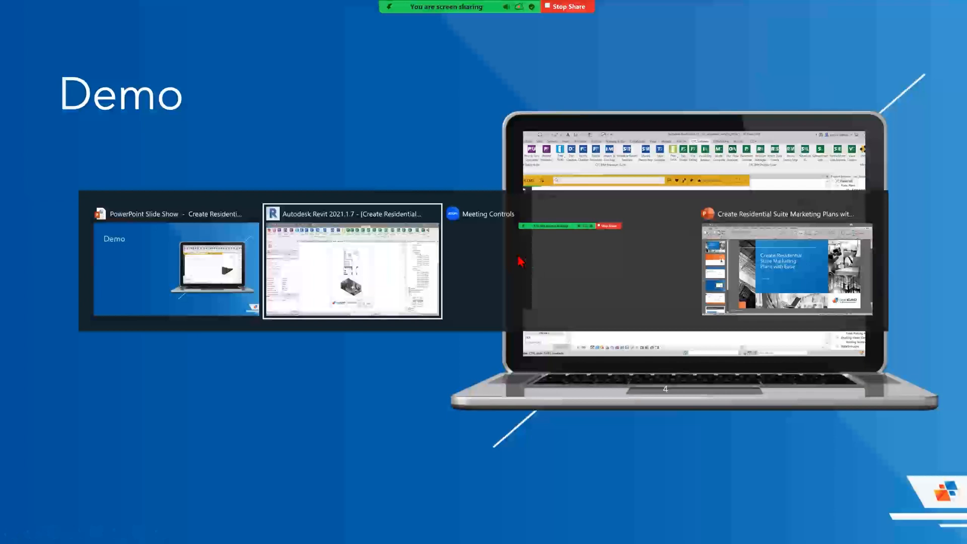
{"action": "left_click", "coordinate": [372, 269]}
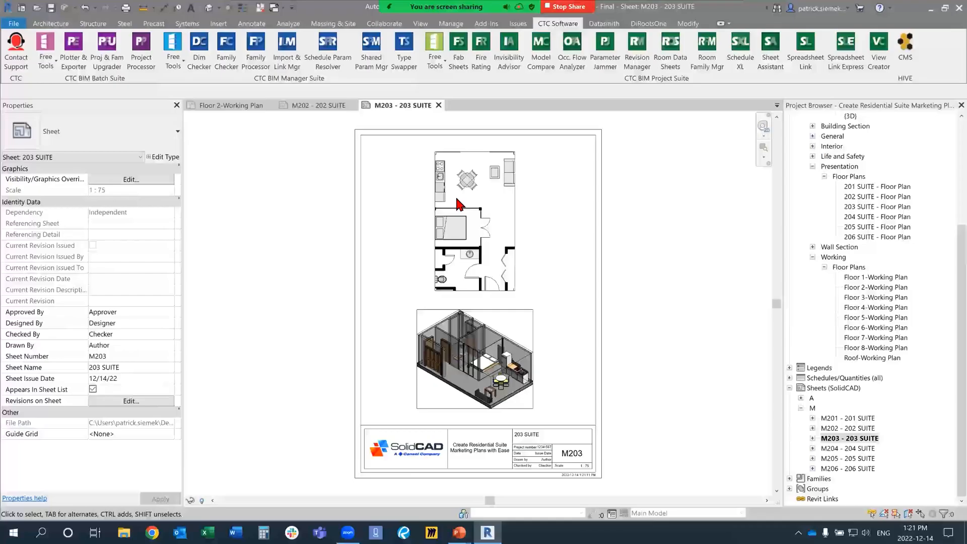
Step: Go through the Floor 2-Working Plan to the Floor 3-Working Plan view and reopen the Room Data Sheets tool
{"action": "left_click", "coordinate": [249, 107]}
{"action": "scroll", "coordinate": [557, 335], "scroll_direction": "down", "scroll_amount": 5}
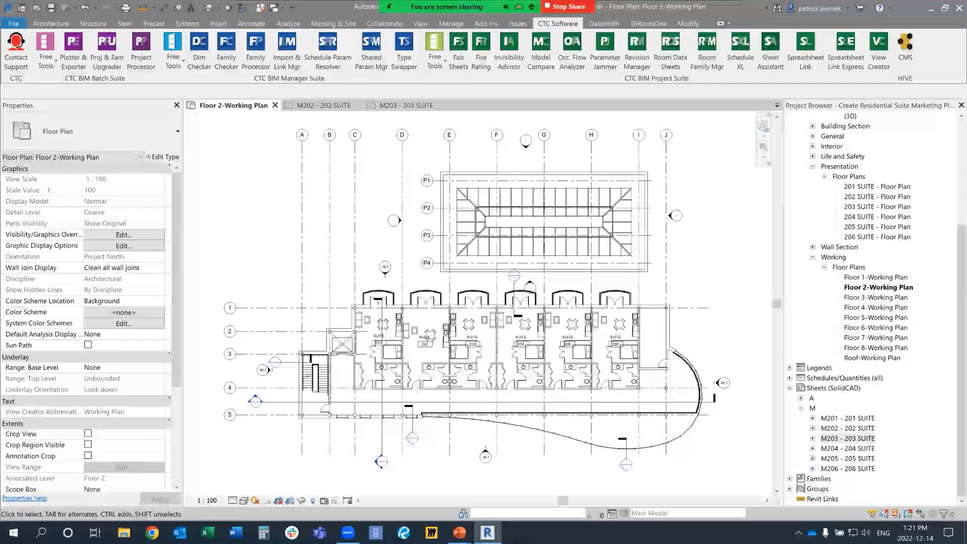
{"action": "double_click", "coordinate": [876, 297]}
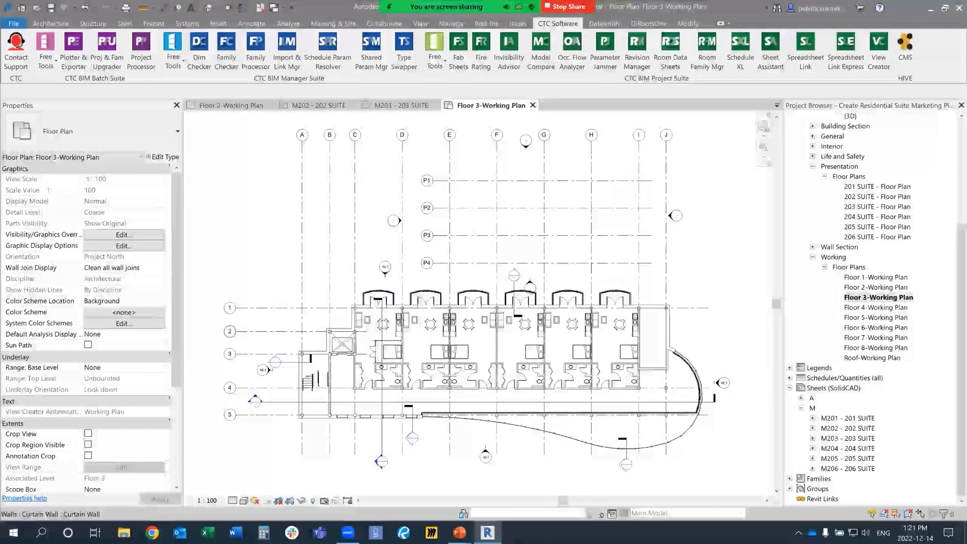
{"action": "scroll", "coordinate": [423, 352], "scroll_direction": "up", "scroll_amount": 2}
{"action": "middle_click_drag", "start_coordinate": [496, 346], "coordinate": [447, 328]}
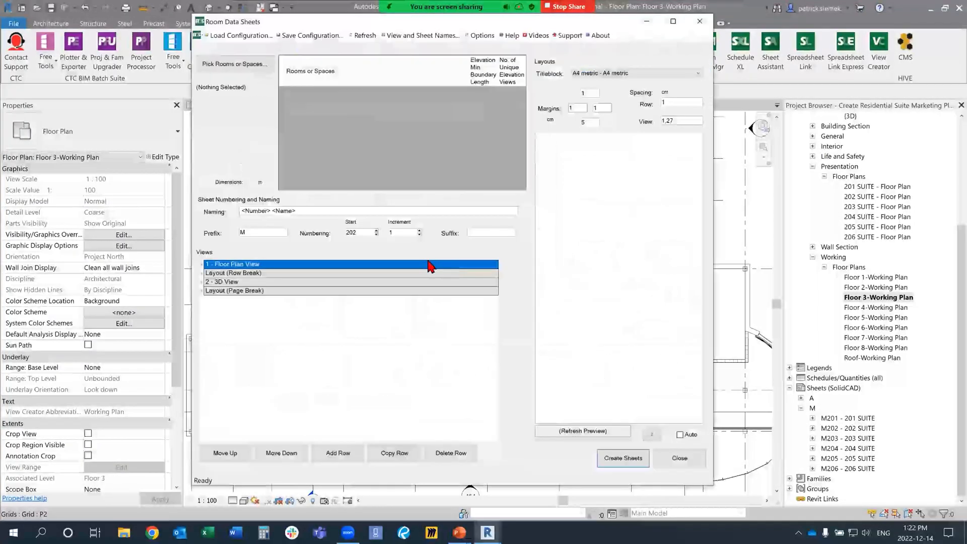
Step: Pick suites 301 to 306 on the Floor 3 plan as the rooms for the data sheets
{"action": "left_click", "coordinate": [243, 70]}
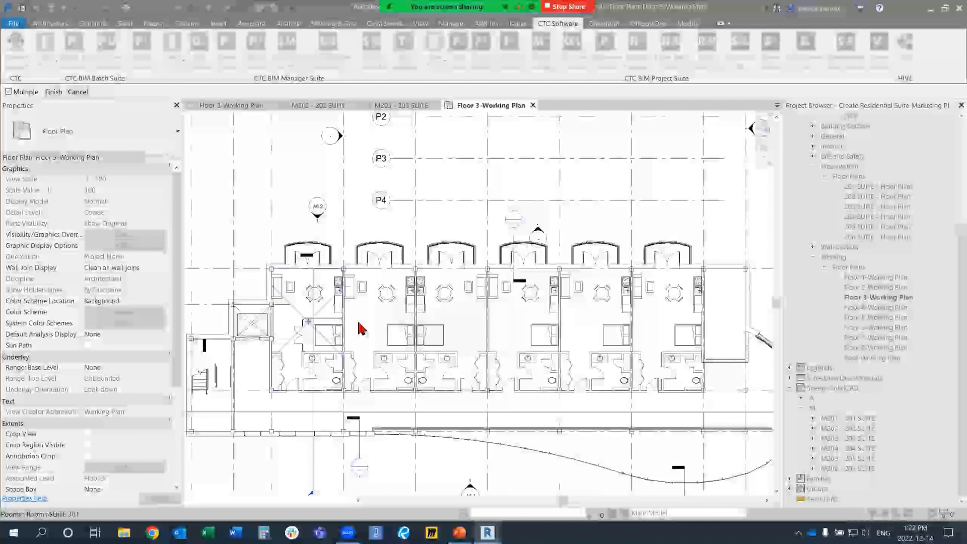
{"action": "left_click", "coordinate": [312, 327]}
{"action": "left_click", "coordinate": [383, 328]}
{"action": "left_click", "coordinate": [446, 323]}
{"action": "left_click", "coordinate": [511, 314]}
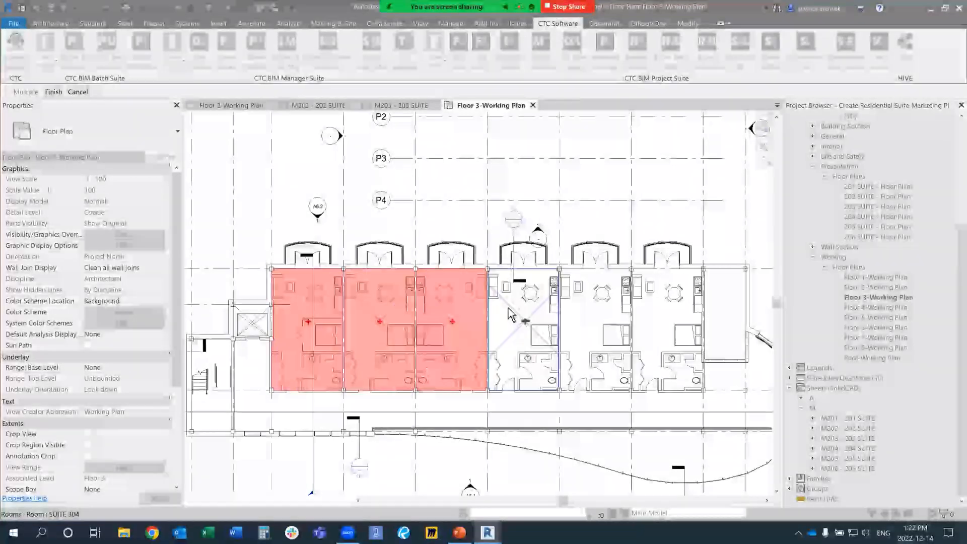
{"action": "left_click", "coordinate": [599, 323]}
{"action": "left_click", "coordinate": [659, 322]}
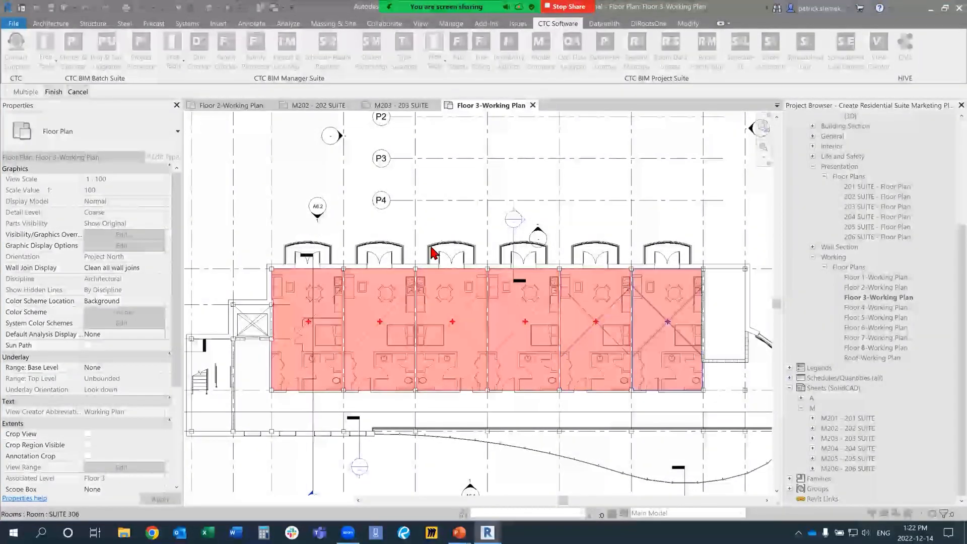
{"action": "left_click", "coordinate": [54, 92]}
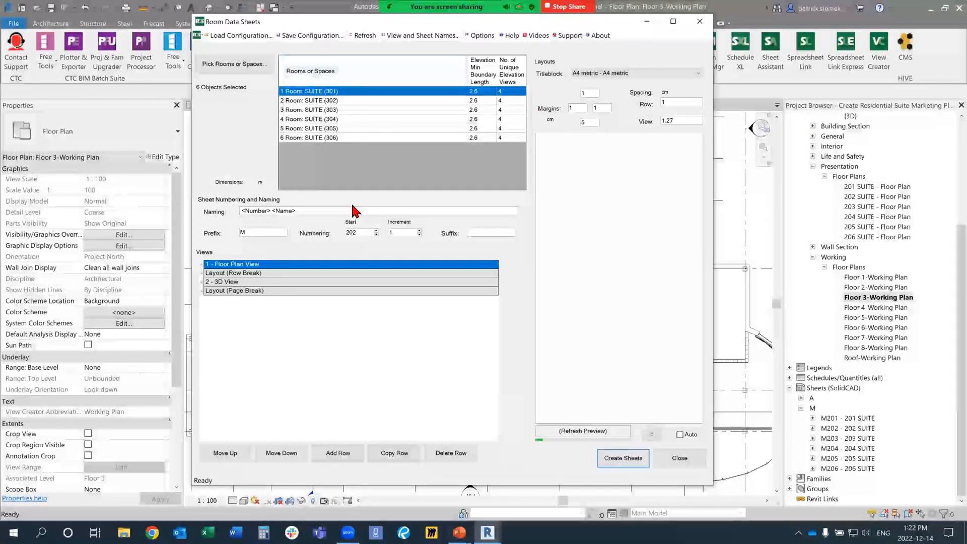
Step: Number the sheets from 301 and create them for suites 301 to 306 after refreshing the preview, closing the Room Data Sheets dialog
{"action": "double_click", "coordinate": [366, 233]}
{"action": "type", "text": "30"}
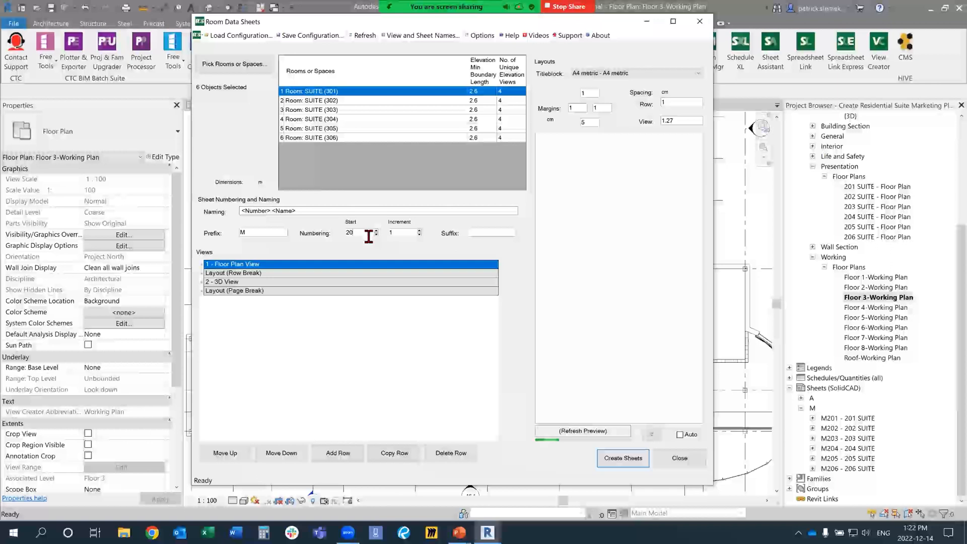
{"action": "type", "text": "1"}
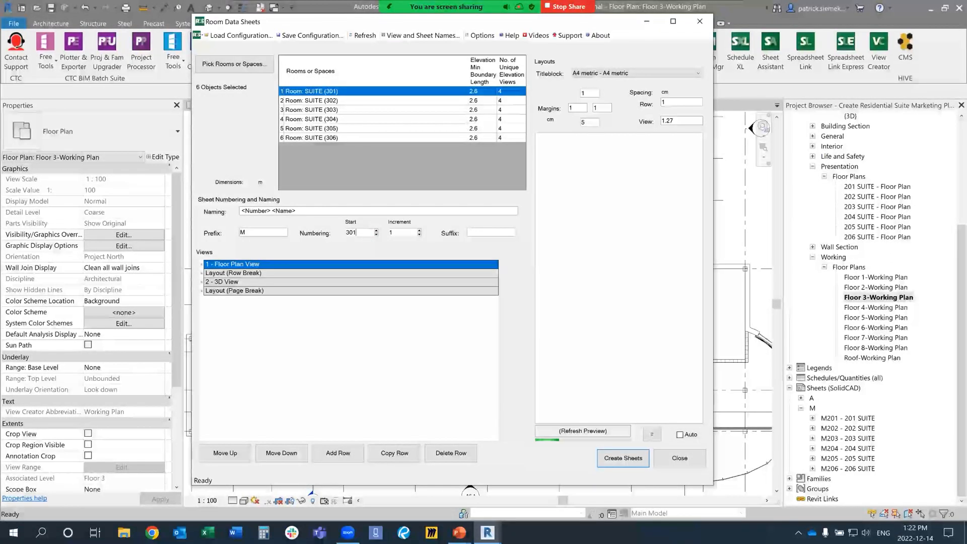
{"action": "left_click", "coordinate": [652, 434]}
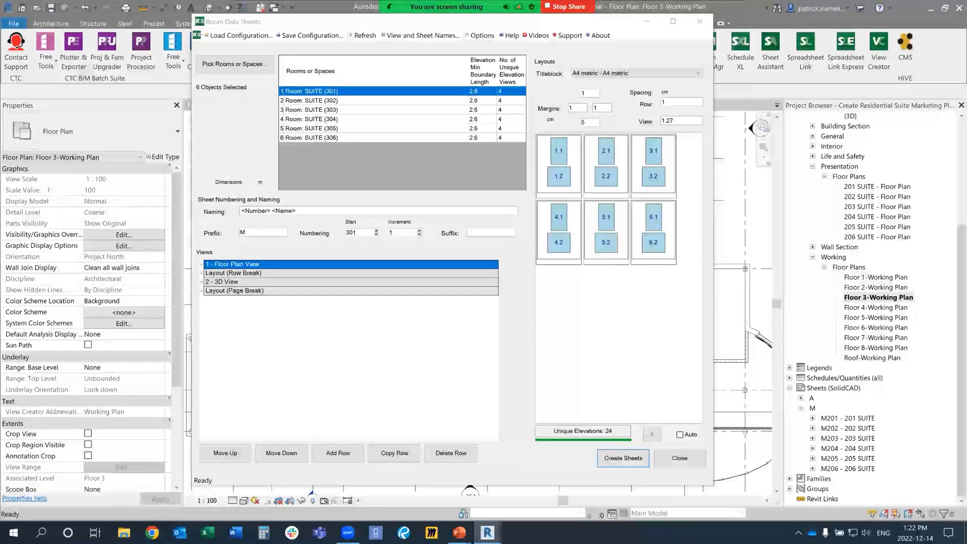
{"action": "left_click", "coordinate": [623, 457]}
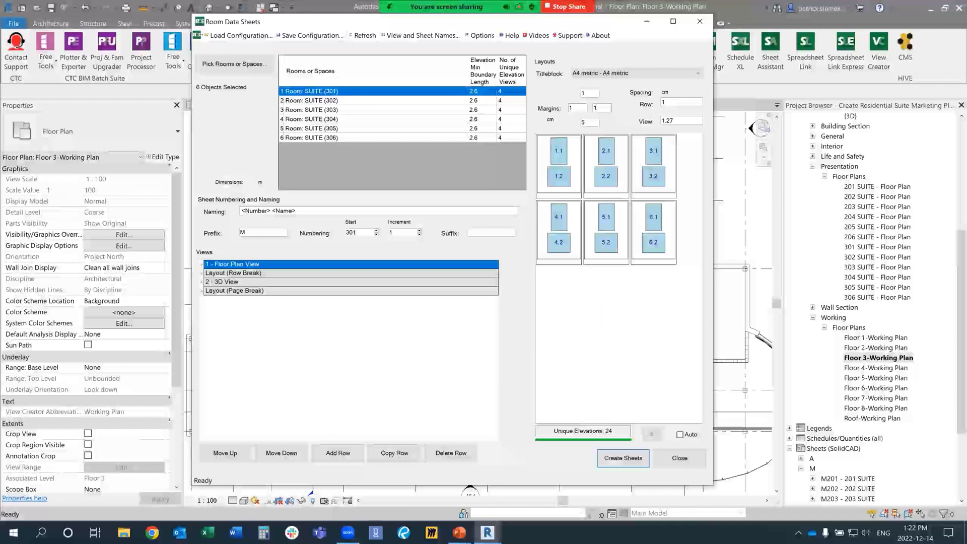
{"action": "left_click", "coordinate": [699, 21]}
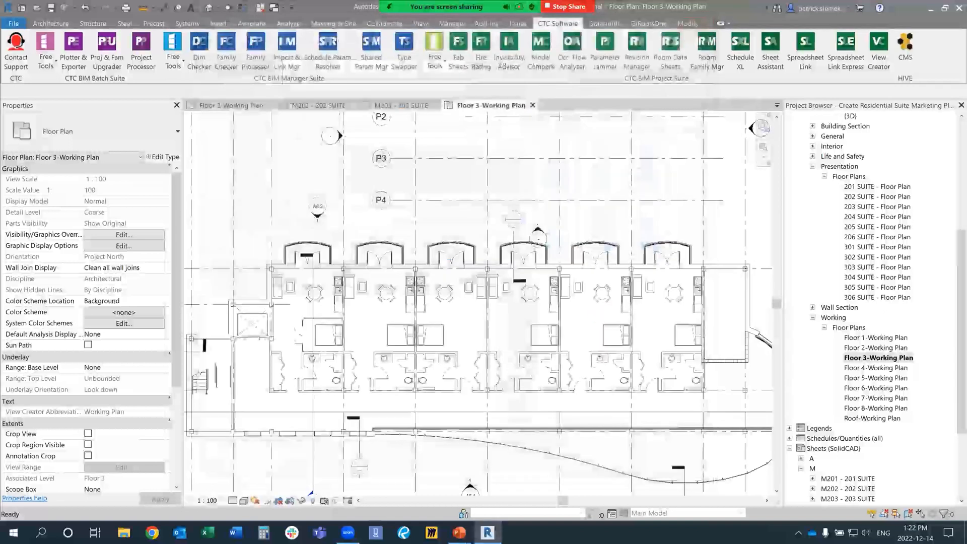
Step: Open the M301 and M302 suite sheets under the M group to check their generated layouts
{"action": "scroll", "coordinate": [871, 302], "scroll_direction": "down", "scroll_amount": 4}
{"action": "scroll", "coordinate": [871, 302], "scroll_direction": "down", "scroll_amount": 1}
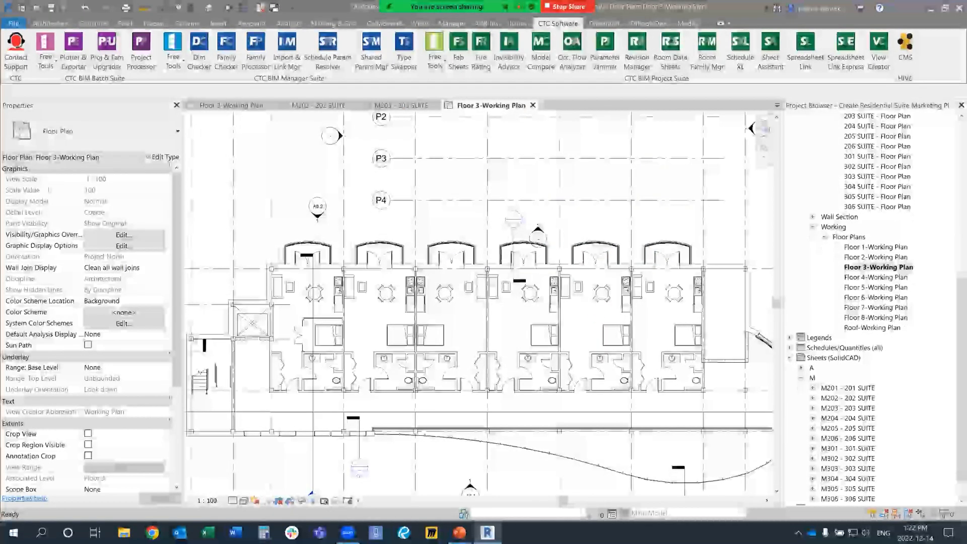
{"action": "scroll", "coordinate": [871, 302], "scroll_direction": "down", "scroll_amount": 2}
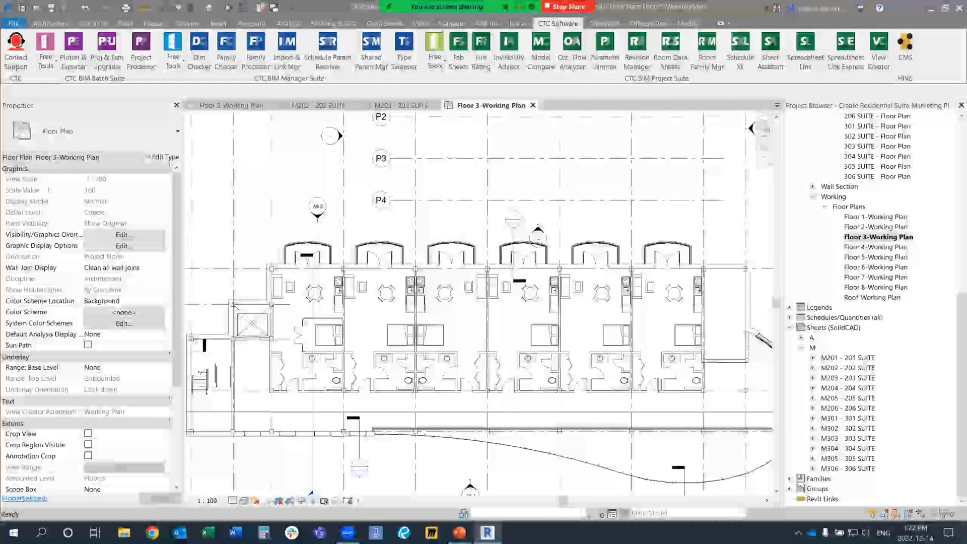
{"action": "double_click", "coordinate": [848, 418]}
{"action": "double_click", "coordinate": [847, 428]}
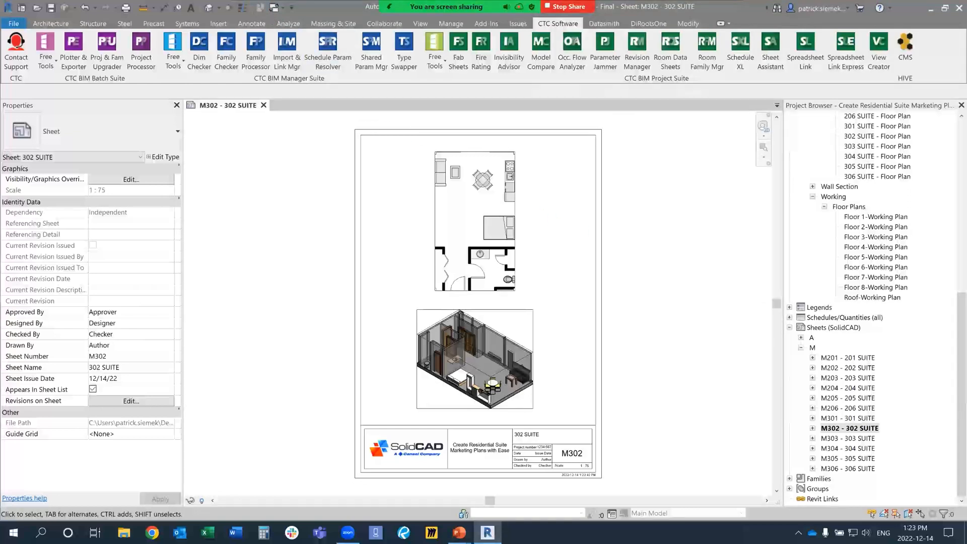
Step: Open the M201 - 201 SUITE sheet and close all other open views
{"action": "double_click", "coordinate": [848, 358]}
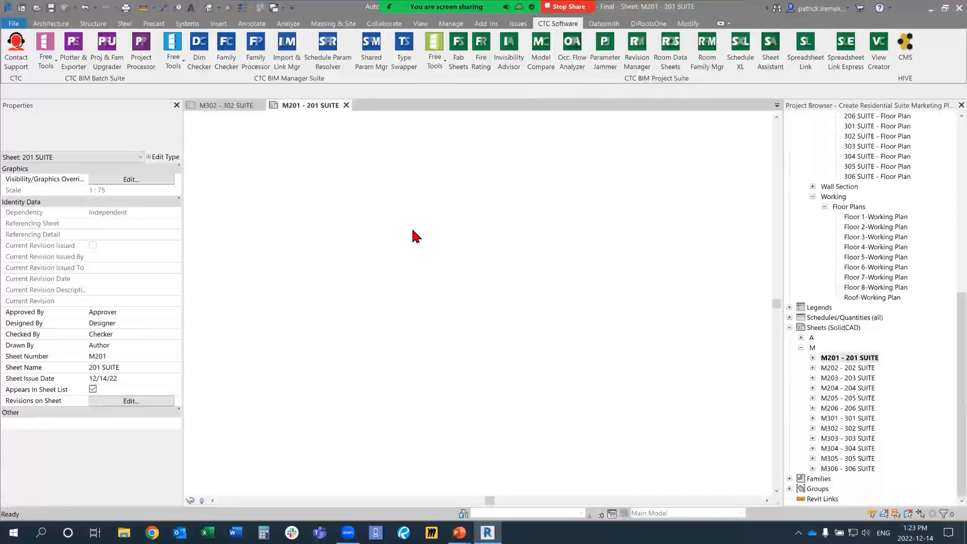
{"action": "left_click", "coordinate": [259, 7]}
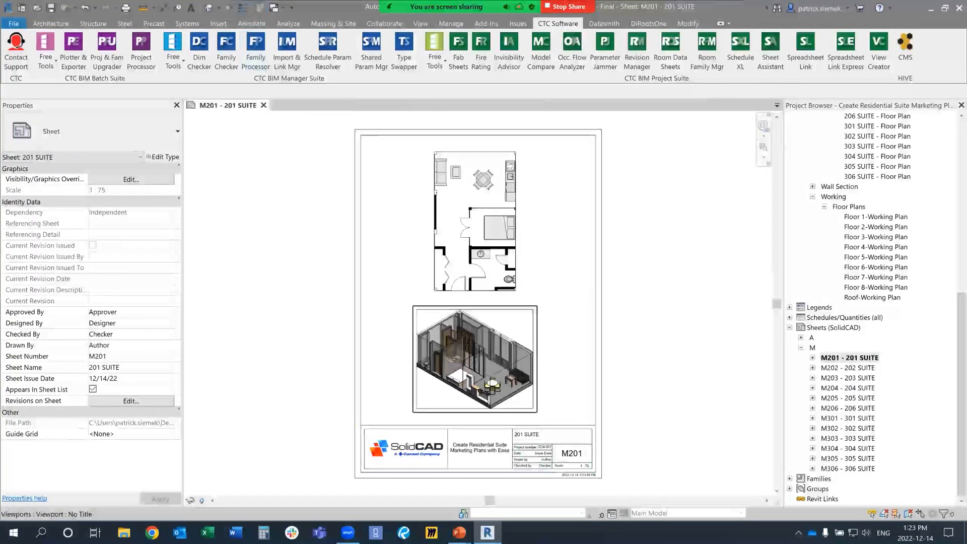
{"action": "scroll", "coordinate": [546, 328], "scroll_direction": "up", "scroll_amount": 2}
{"action": "scroll", "coordinate": [546, 328], "scroll_direction": "down", "scroll_amount": 2}
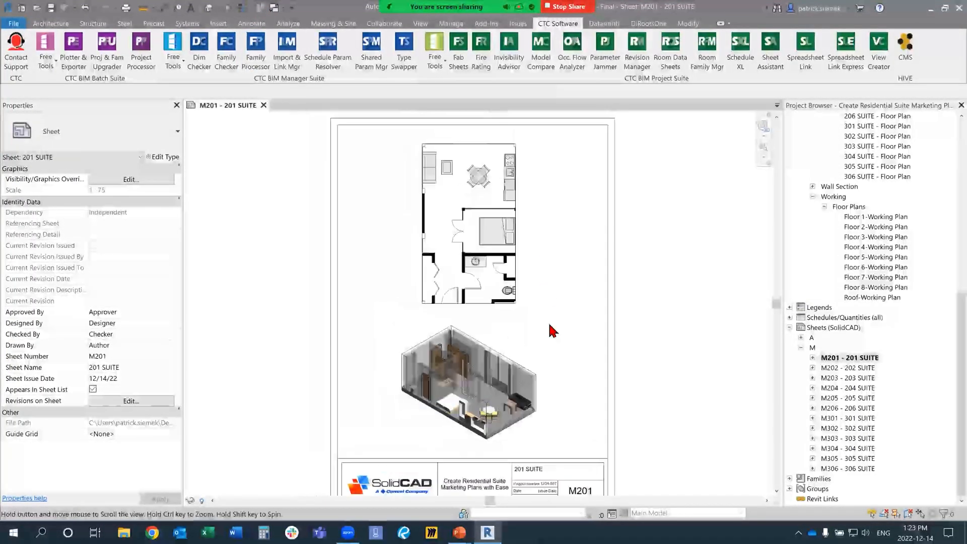
Step: Rearrange sheet M201 so the floor plan view sits at the left and the 3D view sits beside it
{"action": "left_click", "coordinate": [460, 274]}
{"action": "left_click_drag", "start_coordinate": [461, 274], "coordinate": [389, 354]}
{"action": "left_click", "coordinate": [453, 418]}
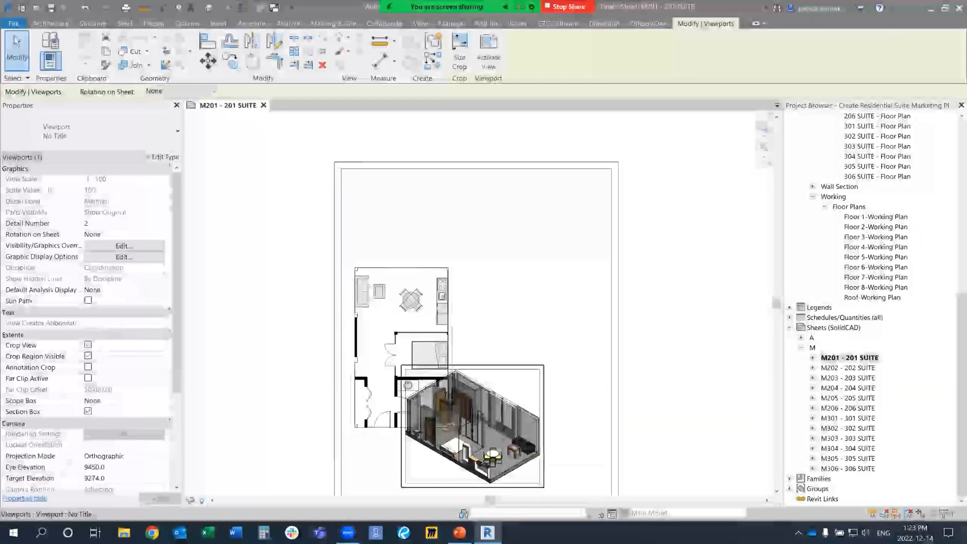
{"action": "left_click_drag", "start_coordinate": [453, 418], "coordinate": [545, 349]}
{"action": "key", "text": "Escape"}
{"action": "middle_click_drag", "start_coordinate": [548, 376], "coordinate": [530, 271]}
{"action": "left_click", "coordinate": [532, 275]}
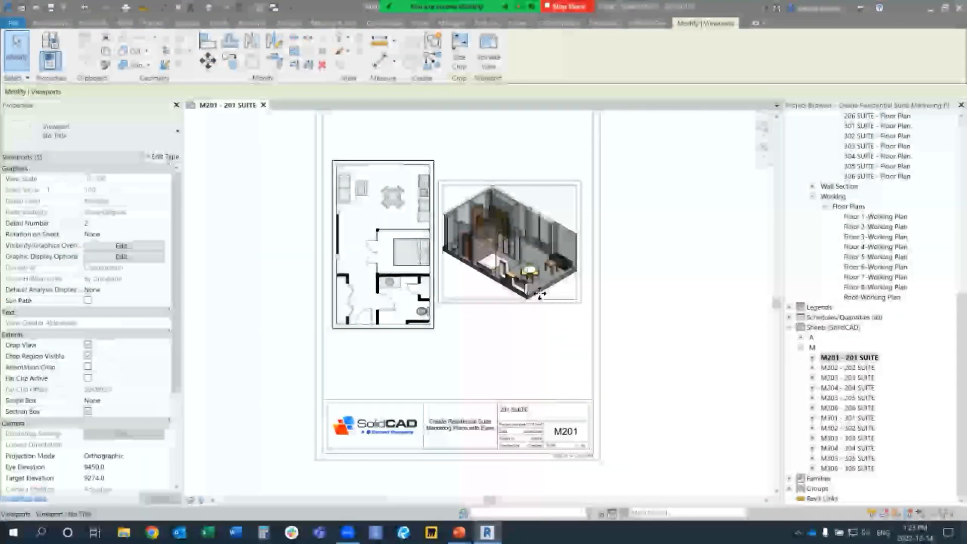
Step: Fine-tune the floor plan and 3D views on sheet M201 by nudging both up and the 3D view back down
{"action": "left_click", "coordinate": [422, 277], "text": "ctrl"}
{"action": "scroll", "coordinate": [625, 282], "scroll_direction": "up", "scroll_amount": 1}
{"action": "scroll", "coordinate": [624, 428], "scroll_direction": "down", "scroll_amount": 2}
{"action": "key", "text": "Up"}
{"action": "key", "text": "Up"}
{"action": "key", "text": "Up"}
{"action": "key", "text": "Up"}
{"action": "key", "text": "Up"}
{"action": "key", "text": "Up"}
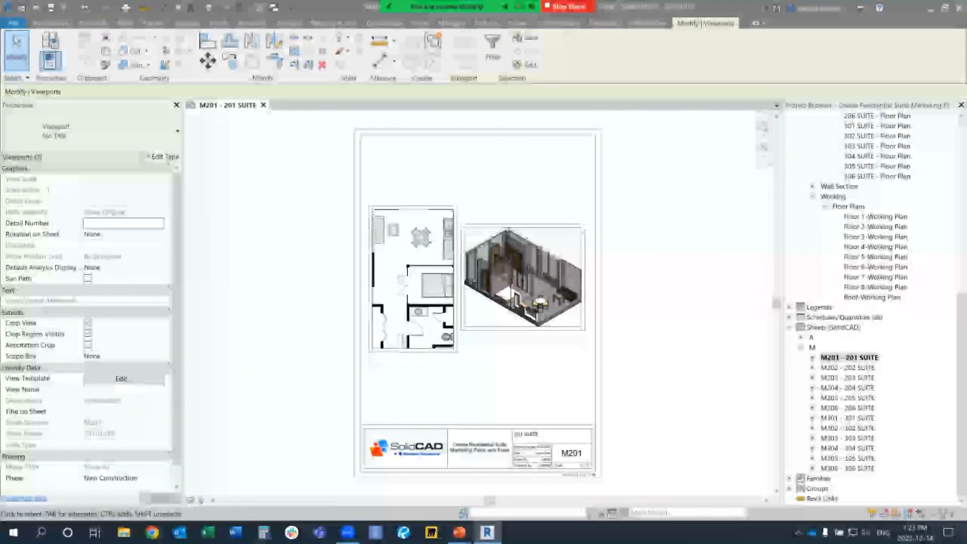
{"action": "key", "text": "Escape"}
{"action": "left_click", "coordinate": [526, 273]}
{"action": "key", "text": "Down"}
{"action": "key", "text": "Down"}
{"action": "key", "text": "Escape"}
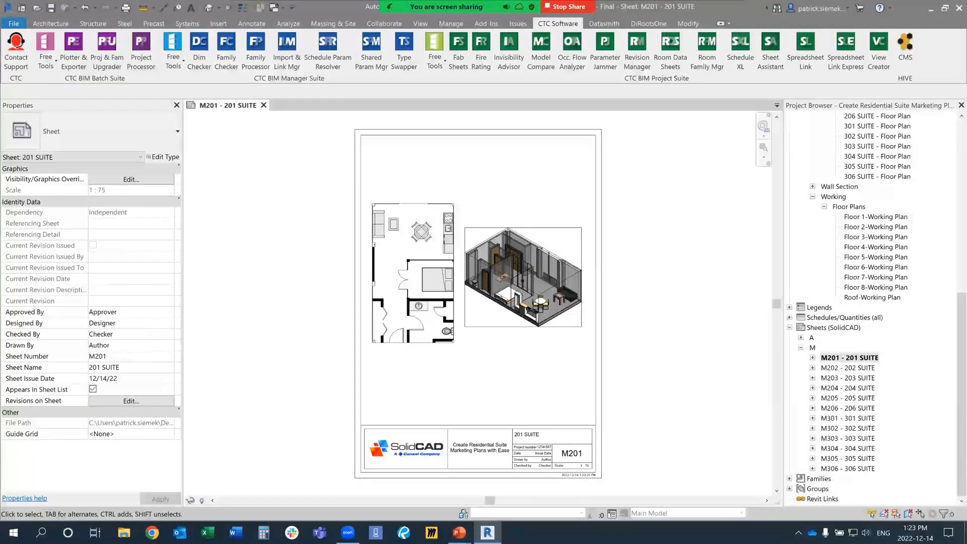
Step: Check the original layout on sheet M204, close that sheet, and open Sheet Assistant
{"action": "double_click", "coordinate": [849, 388]}
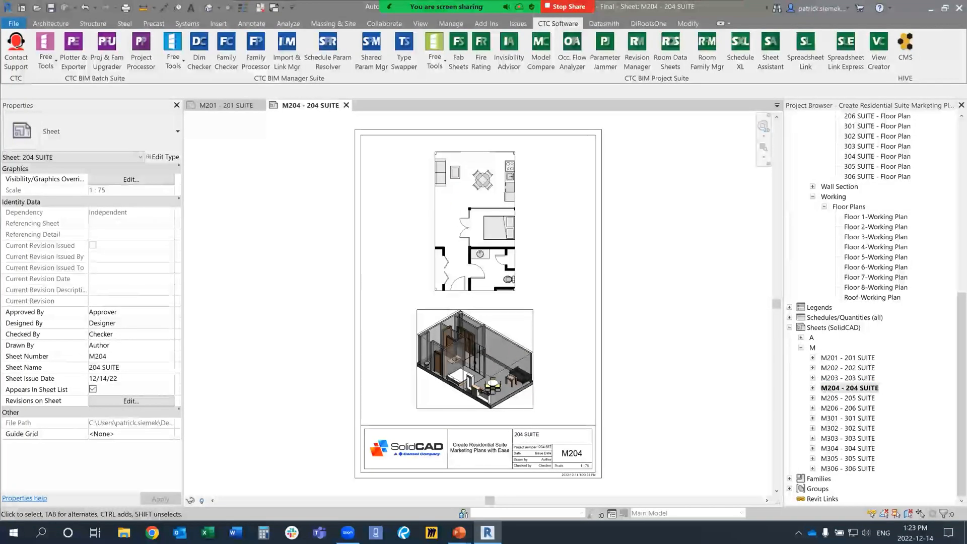
{"action": "left_click", "coordinate": [346, 105]}
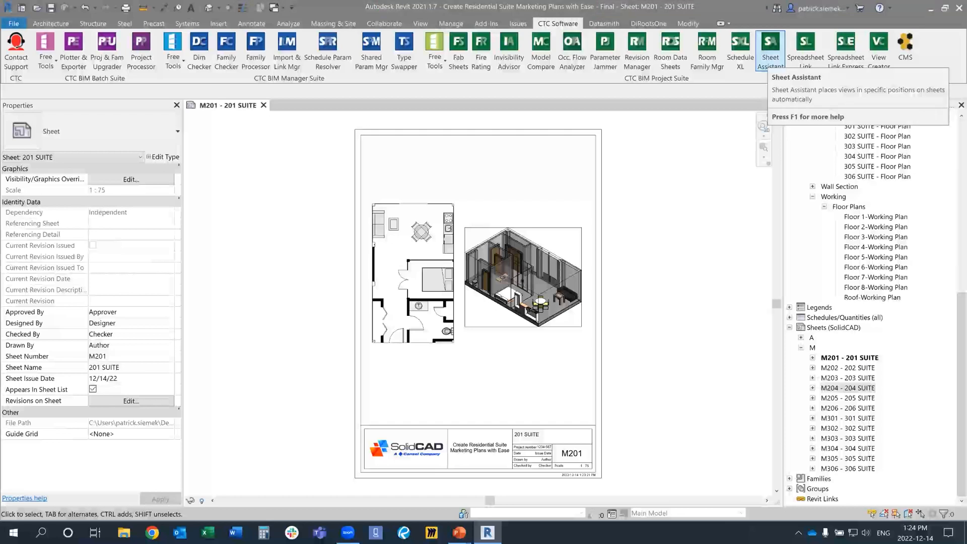
{"action": "left_click", "coordinate": [770, 51]}
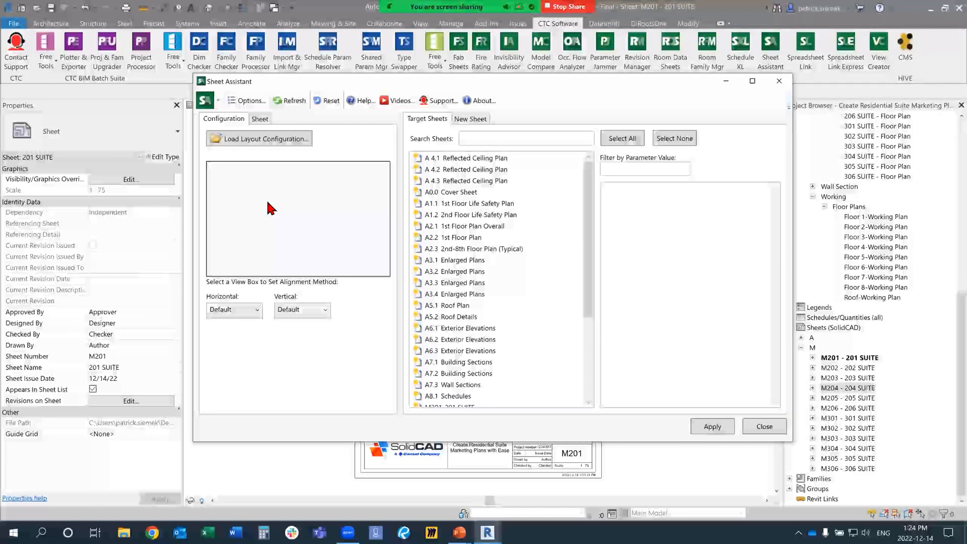
Step: Choose the existing sheet M201 201 SUITE as the layout source in Sheet Assistant
{"action": "left_click", "coordinate": [255, 120]}
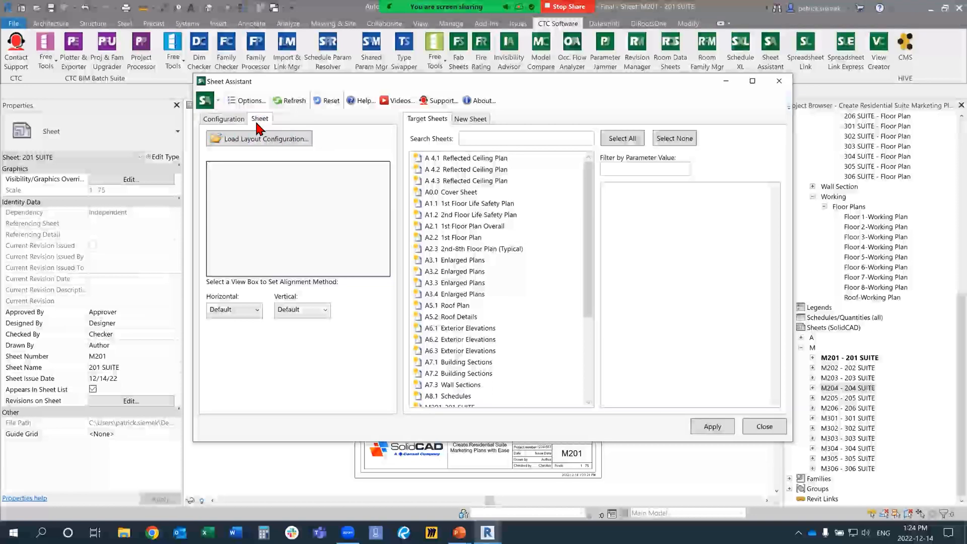
{"action": "scroll", "coordinate": [282, 183], "scroll_direction": "down", "scroll_amount": 2}
{"action": "scroll", "coordinate": [282, 183], "scroll_direction": "down", "scroll_amount": 5}
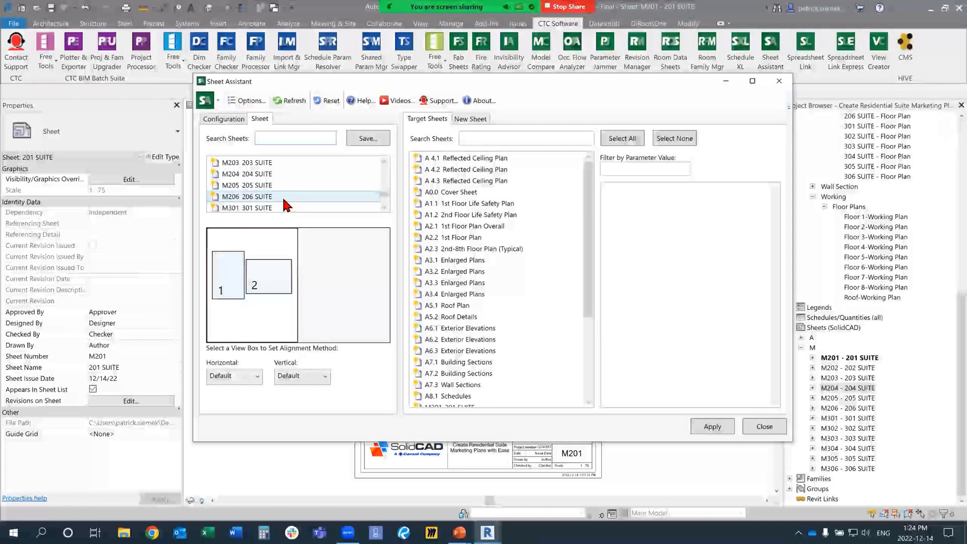
{"action": "scroll", "coordinate": [276, 185], "scroll_direction": "up", "scroll_amount": 2}
{"action": "left_click", "coordinate": [265, 170]}
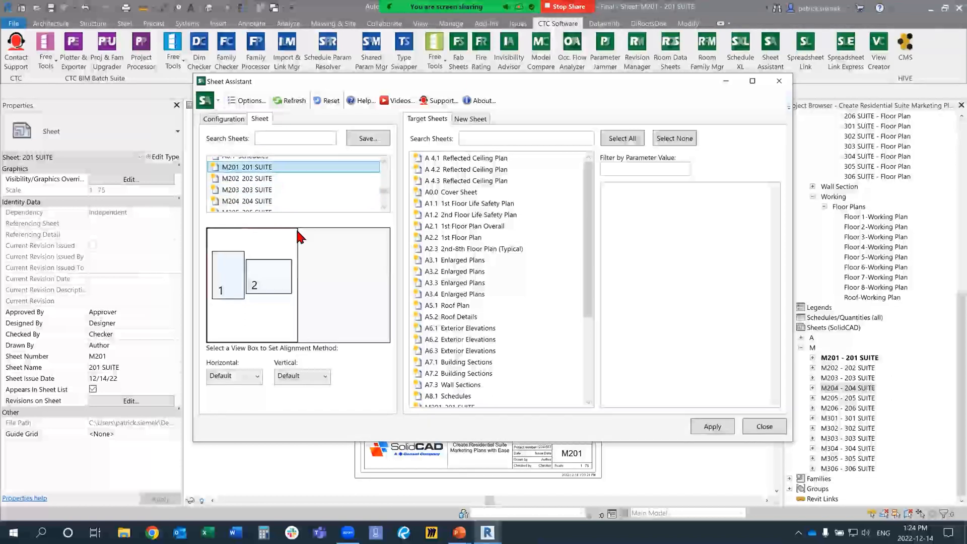
{"action": "left_click", "coordinate": [282, 192], "text": "ctrl"}
{"action": "left_click", "coordinate": [262, 171]}
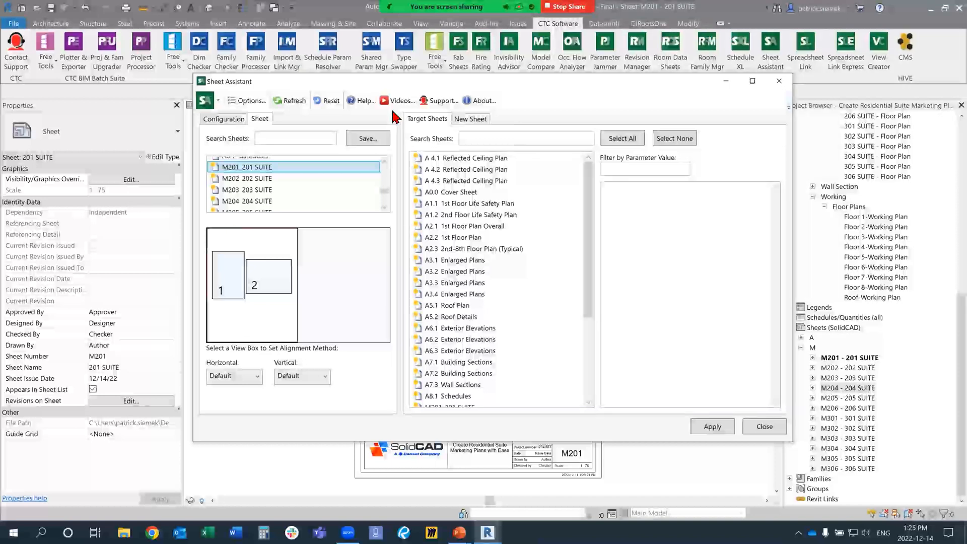
Step: Set the alignment of view box 1 to Left horizontally and Top vertically
{"action": "left_click", "coordinate": [227, 291]}
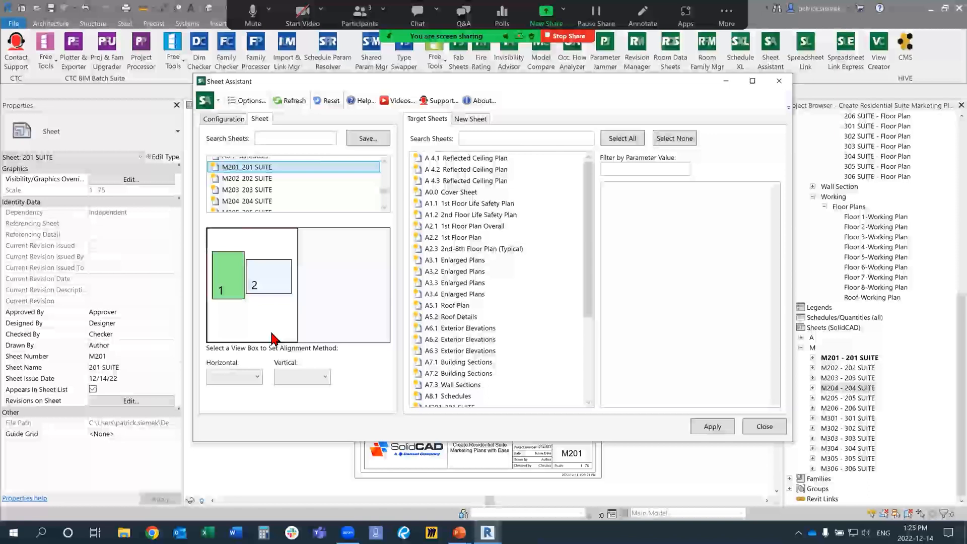
{"action": "left_click", "coordinate": [244, 377]}
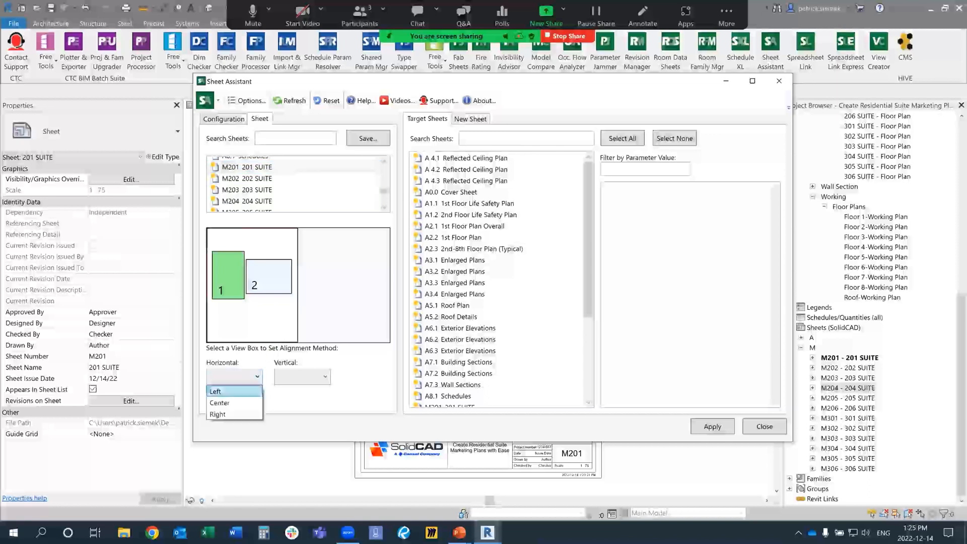
{"action": "left_click", "coordinate": [216, 391]}
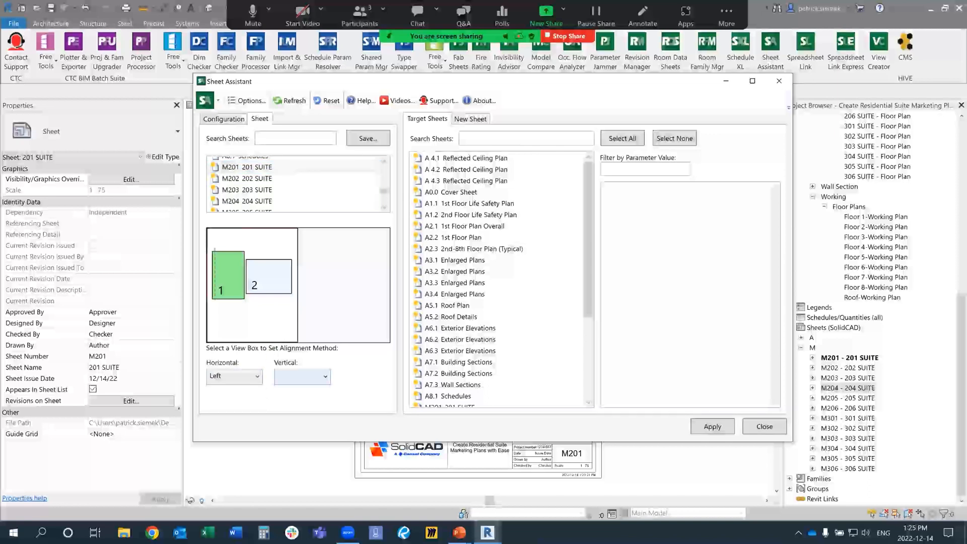
{"action": "left_click", "coordinate": [302, 377]}
{"action": "left_click", "coordinate": [283, 391]}
Step: Set the alignment of view box 2 to Top vertically and Right horizontally
{"action": "left_click", "coordinate": [274, 286]}
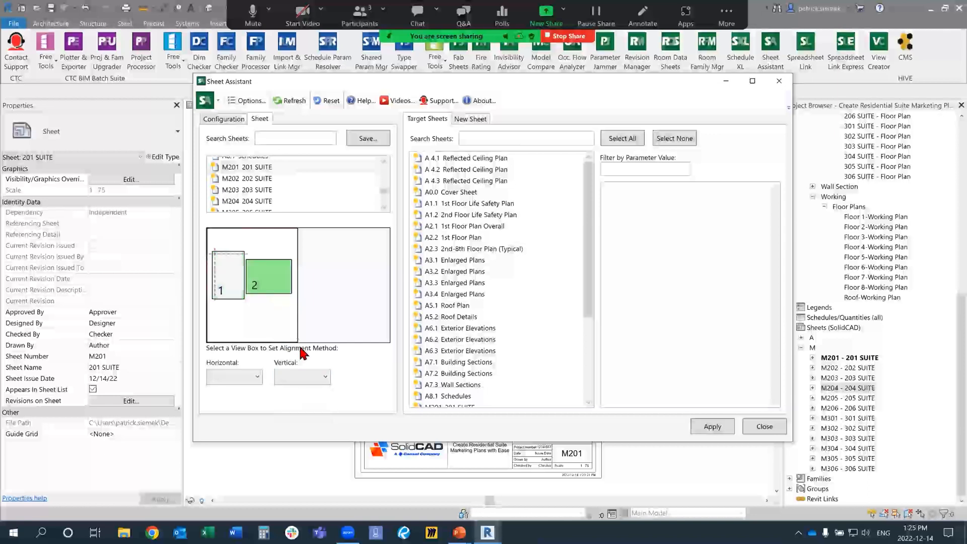
{"action": "left_click", "coordinate": [302, 377]}
{"action": "left_click", "coordinate": [283, 391]}
{"action": "left_click", "coordinate": [234, 377]}
{"action": "left_click", "coordinate": [217, 414]}
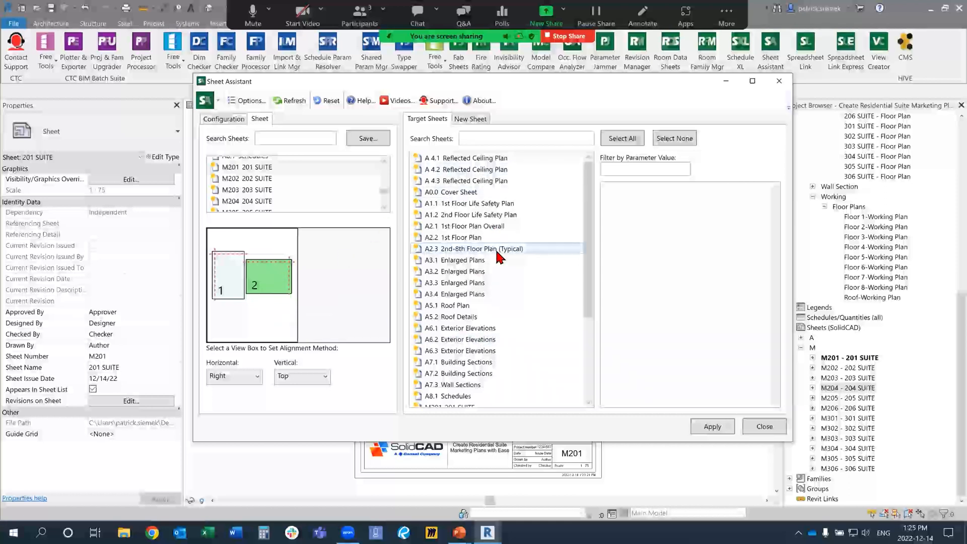
Step: Select suite sheets M202 to M206 and M301 to M306 as the target sheets for the layout
{"action": "scroll", "coordinate": [495, 247], "scroll_direction": "down", "scroll_amount": 4}
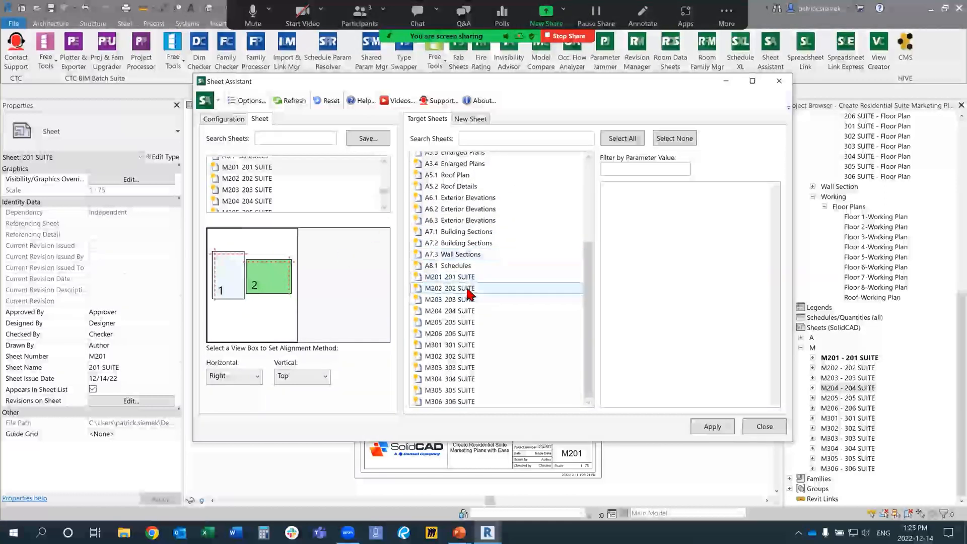
{"action": "left_click", "coordinate": [468, 289]}
{"action": "left_click", "coordinate": [466, 299], "text": "ctrl"}
{"action": "left_click", "coordinate": [462, 313], "text": "ctrl"}
{"action": "left_click", "coordinate": [461, 324], "text": "ctrl"}
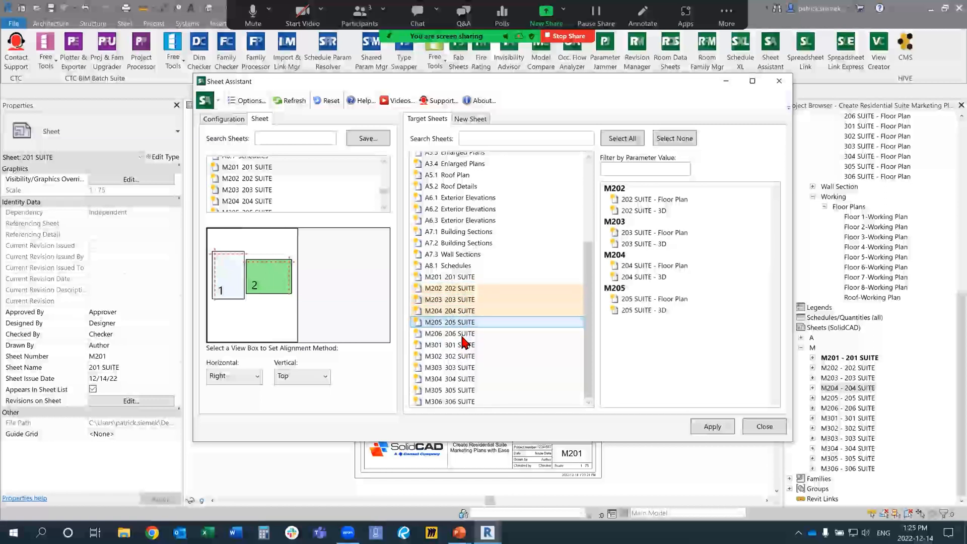
{"action": "left_click", "coordinate": [463, 335], "text": "ctrl"}
{"action": "left_click", "coordinate": [465, 346], "text": "ctrl"}
{"action": "left_click", "coordinate": [465, 357], "text": "ctrl"}
{"action": "left_click", "coordinate": [466, 368], "text": "ctrl"}
{"action": "left_click", "coordinate": [465, 379], "text": "ctrl"}
{"action": "left_click", "coordinate": [465, 390], "text": "ctrl"}
{"action": "left_click", "coordinate": [463, 401], "text": "ctrl"}
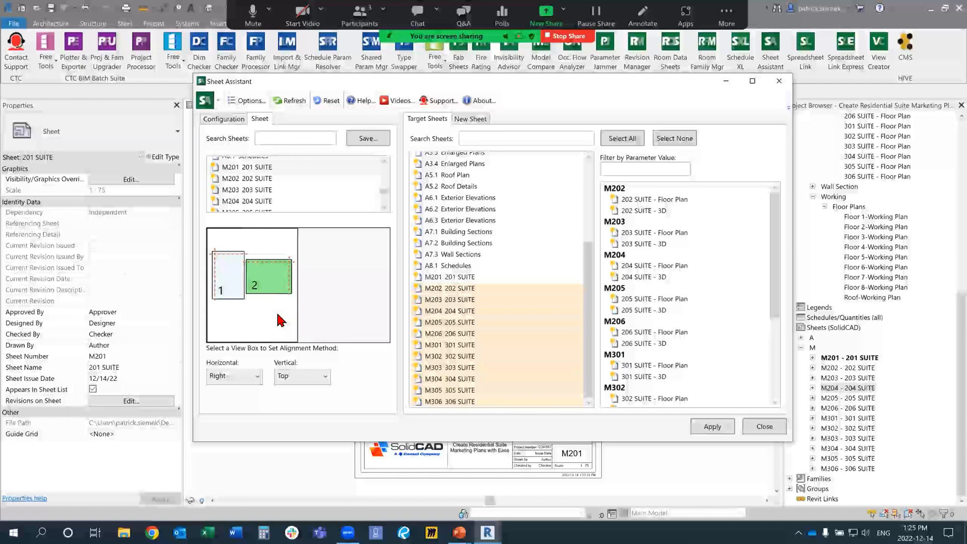
Step: Open sheets M202, M203 and M204 alongside M201, and tile the four views with each sheet fitted to its window
{"action": "left_click_drag", "start_coordinate": [533, 86], "coordinate": [193, 86]}
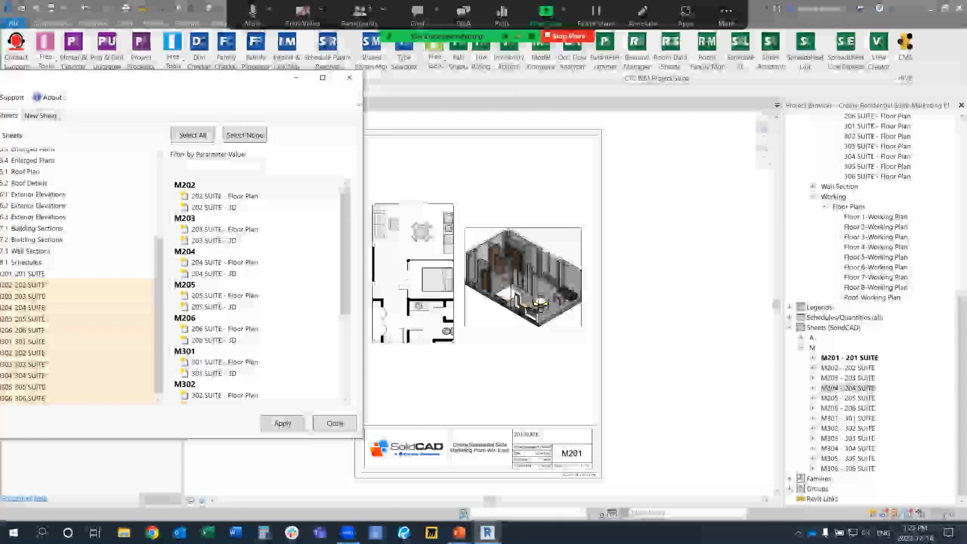
{"action": "double_click", "coordinate": [848, 368]}
{"action": "double_click", "coordinate": [848, 377]}
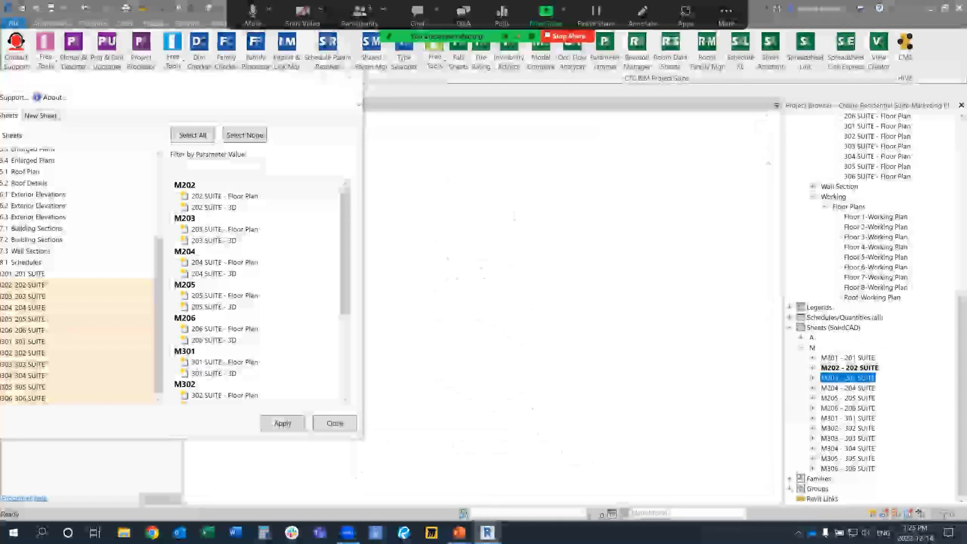
{"action": "double_click", "coordinate": [848, 388]}
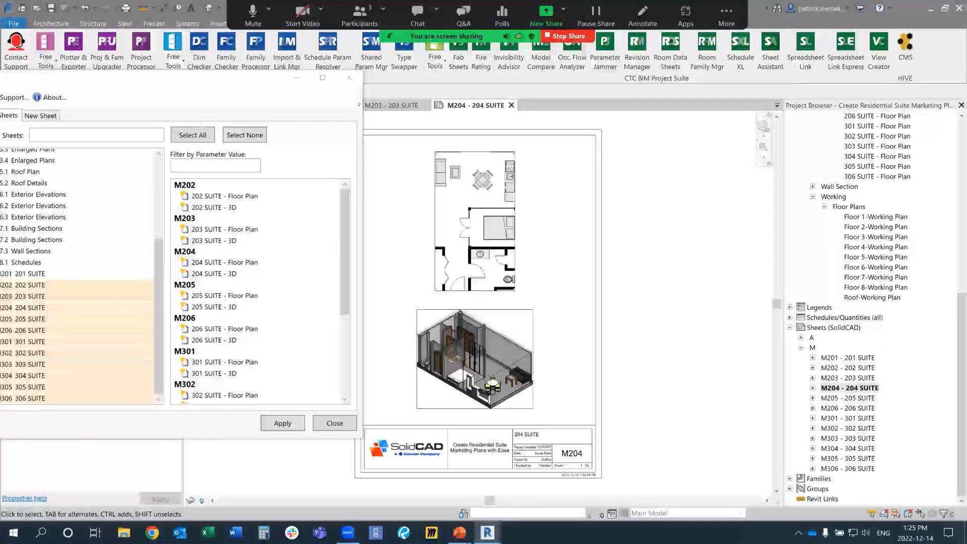
{"action": "key", "text": "t"}
{"action": "key", "text": "w"}
{"action": "key", "text": "w"}
{"action": "key", "text": "t"}
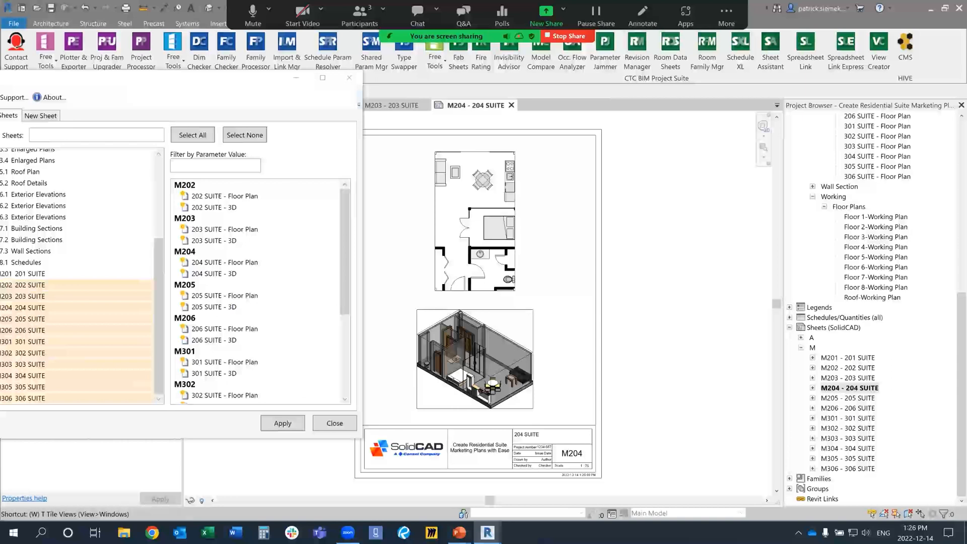
{"action": "key", "text": "z"}
{"action": "key", "text": "a"}
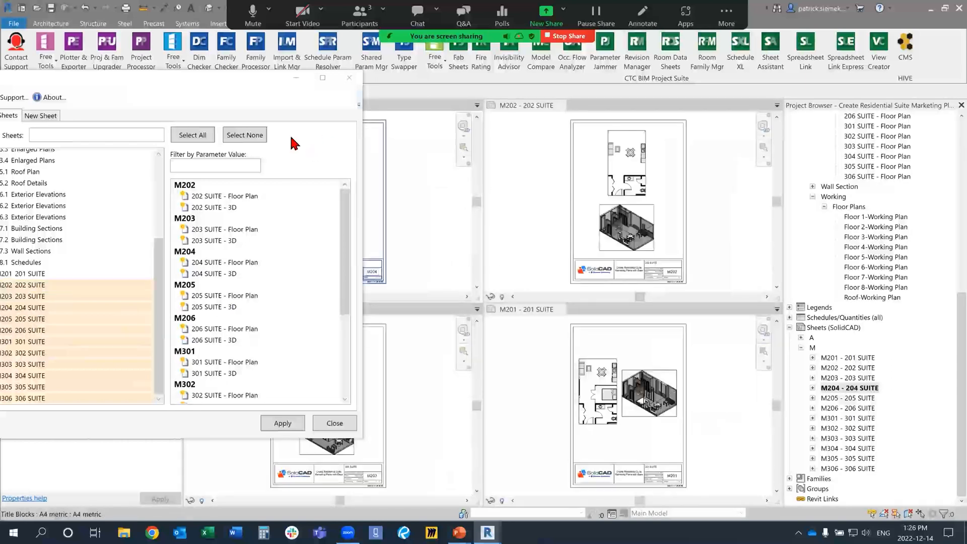
Step: Include all listed views of the target sheets, apply the M201 layout to them, and close Sheet Assistant
{"action": "left_click_drag", "start_coordinate": [240, 83], "coordinate": [171, 397]}
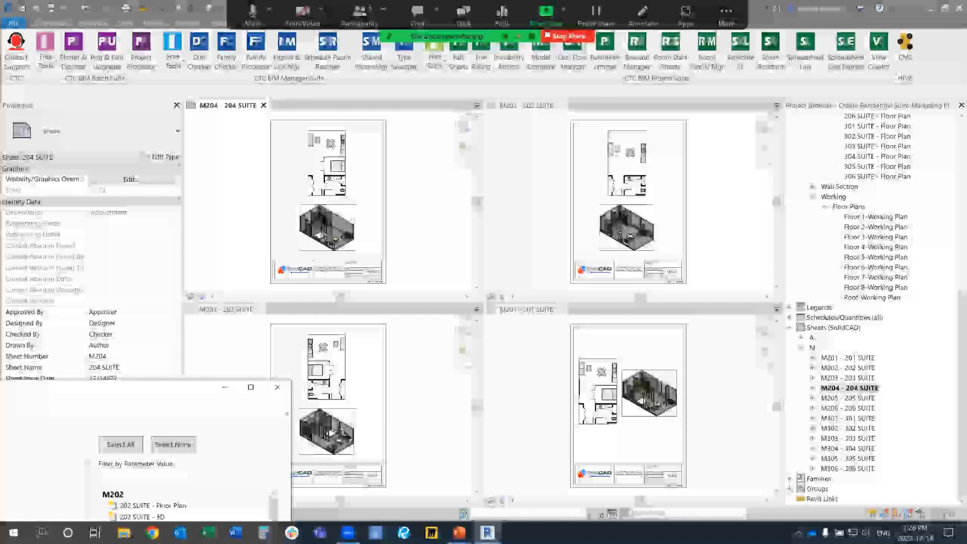
{"action": "left_click_drag", "start_coordinate": [142, 396], "coordinate": [626, 75]}
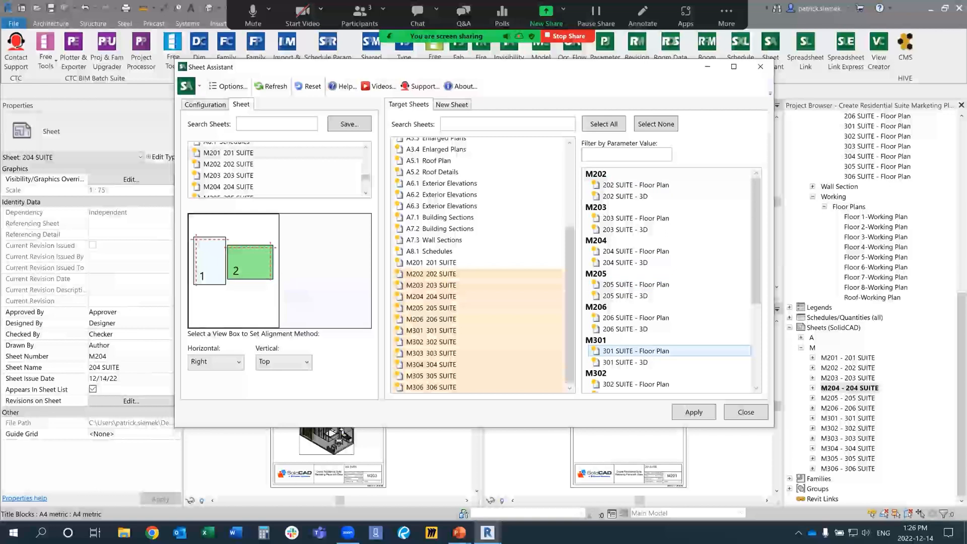
{"action": "left_click", "coordinate": [604, 124]}
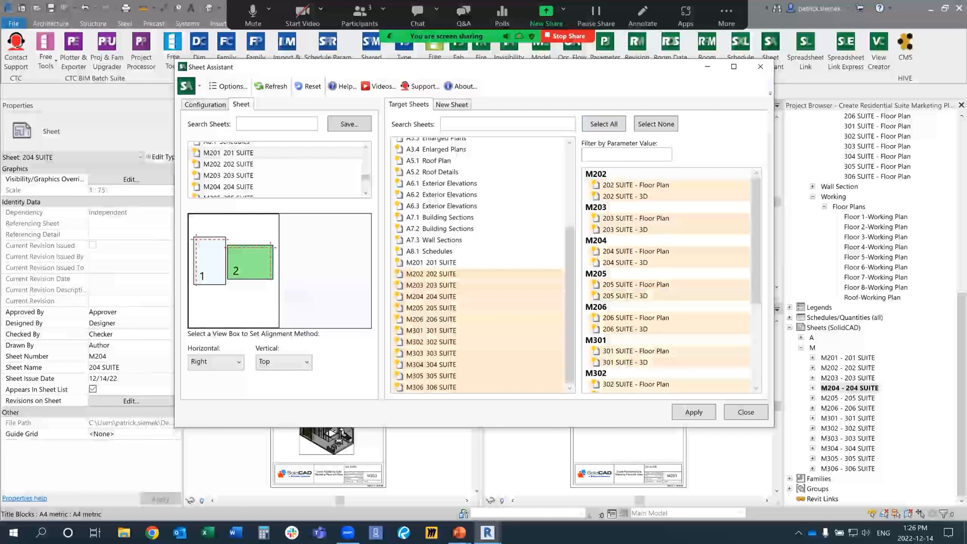
{"action": "left_click_drag", "start_coordinate": [687, 70], "coordinate": [80, 20]}
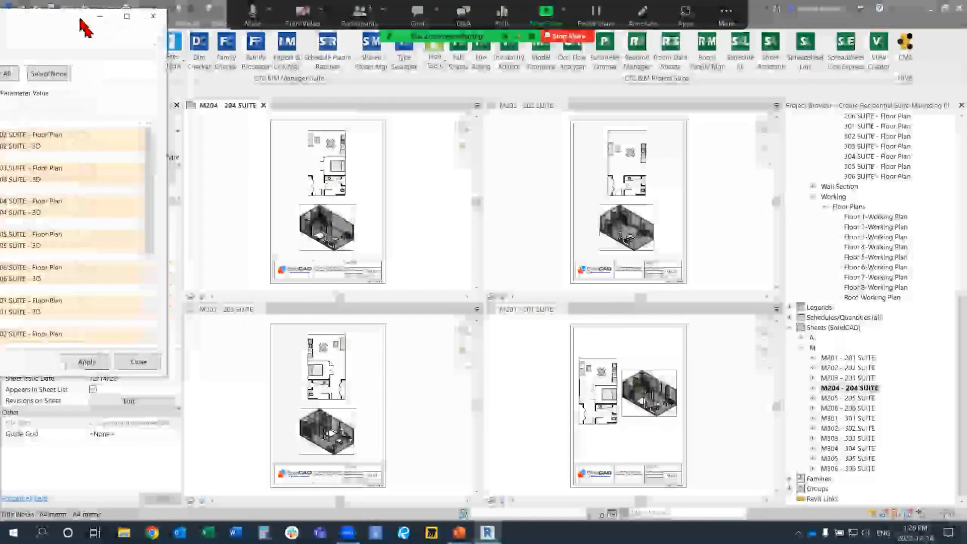
{"action": "left_click", "coordinate": [81, 355]}
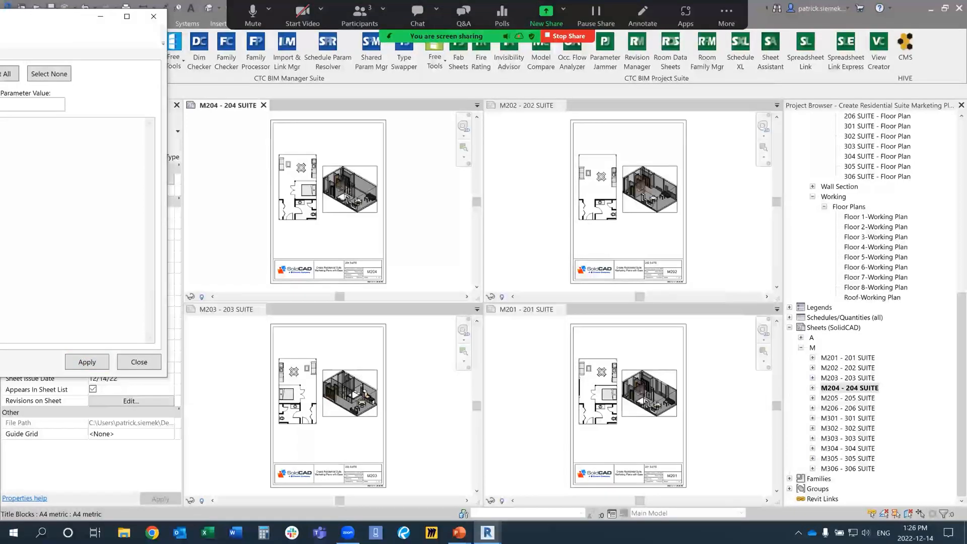
{"action": "left_click_drag", "start_coordinate": [65, 18], "coordinate": [599, 93]}
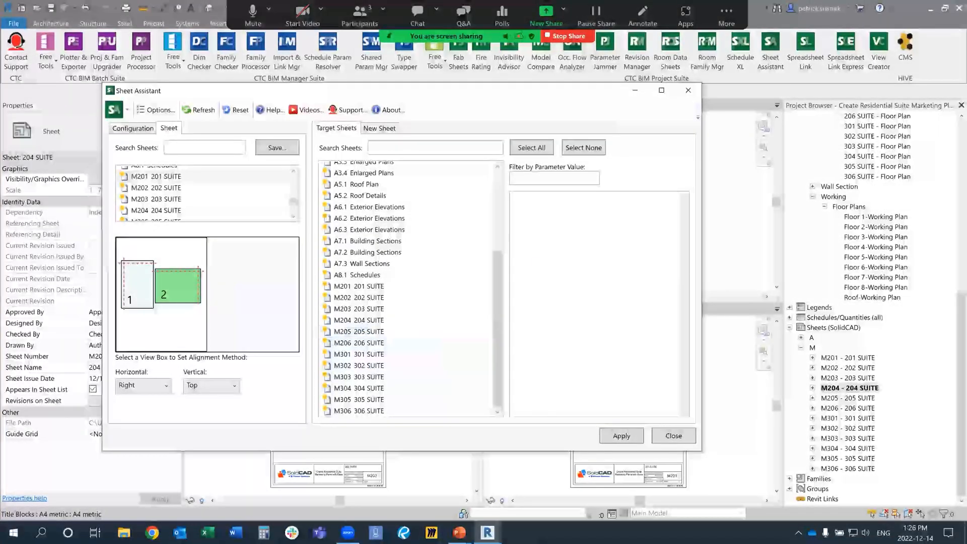
{"action": "left_click", "coordinate": [688, 90]}
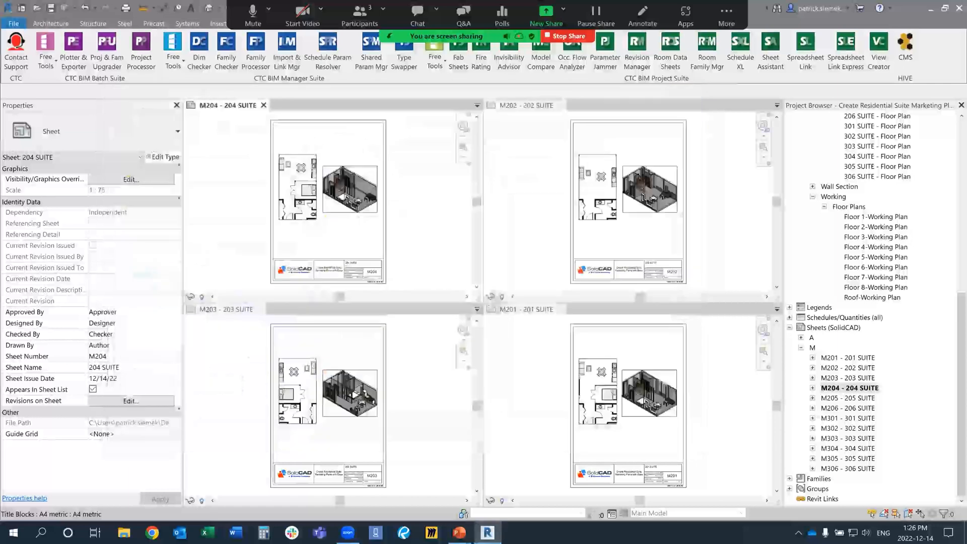
Step: Activate the M202 sheet, review the project's floor plan list, and switch to the PowerPoint presentation's Conclusions slide
{"action": "left_click", "coordinate": [719, 201]}
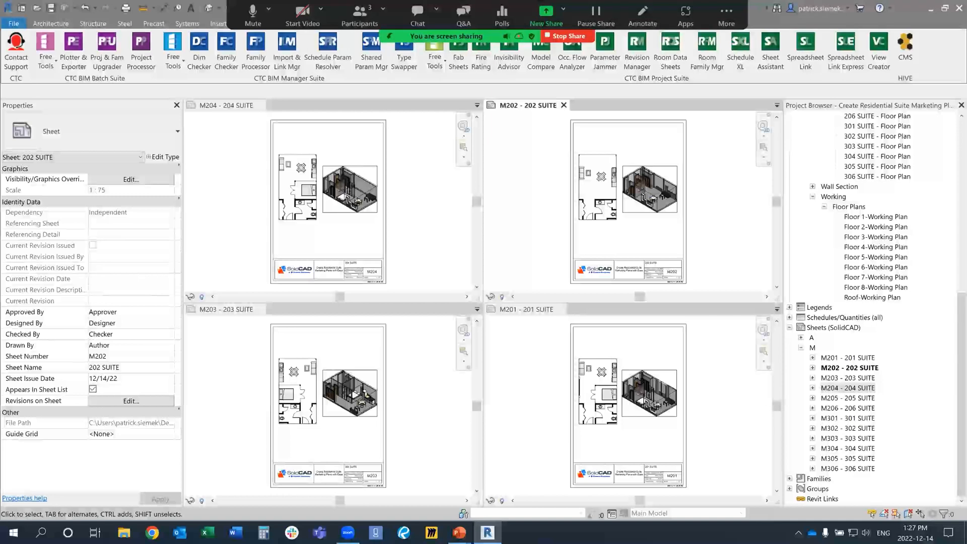
{"action": "scroll", "coordinate": [856, 352], "scroll_direction": "up", "scroll_amount": 4}
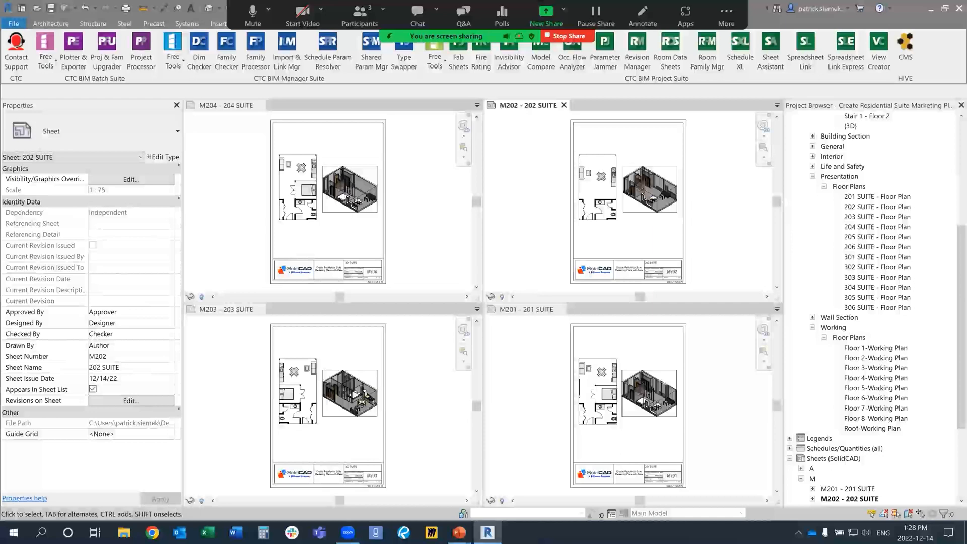
{"action": "key", "text": "alt+Tab"}
{"action": "left_click", "coordinate": [460, 232]}
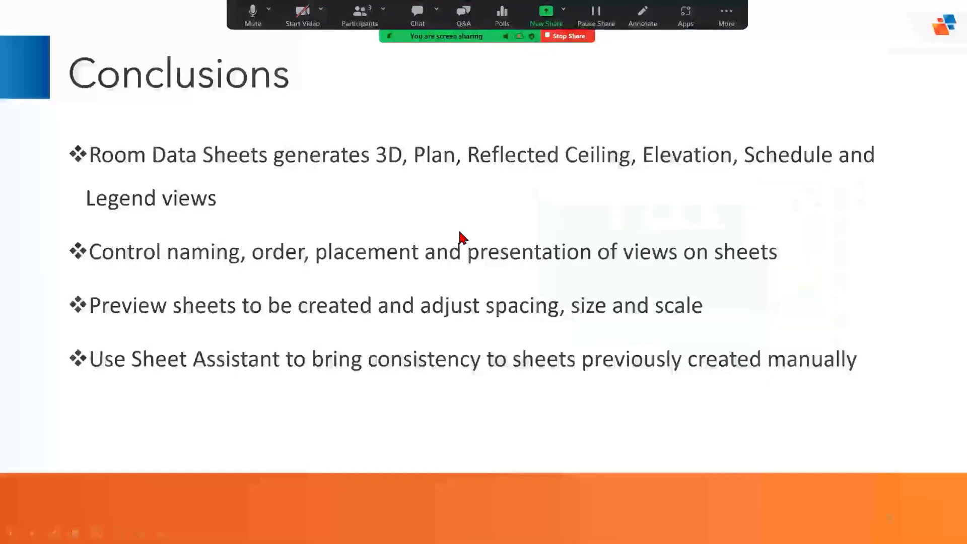
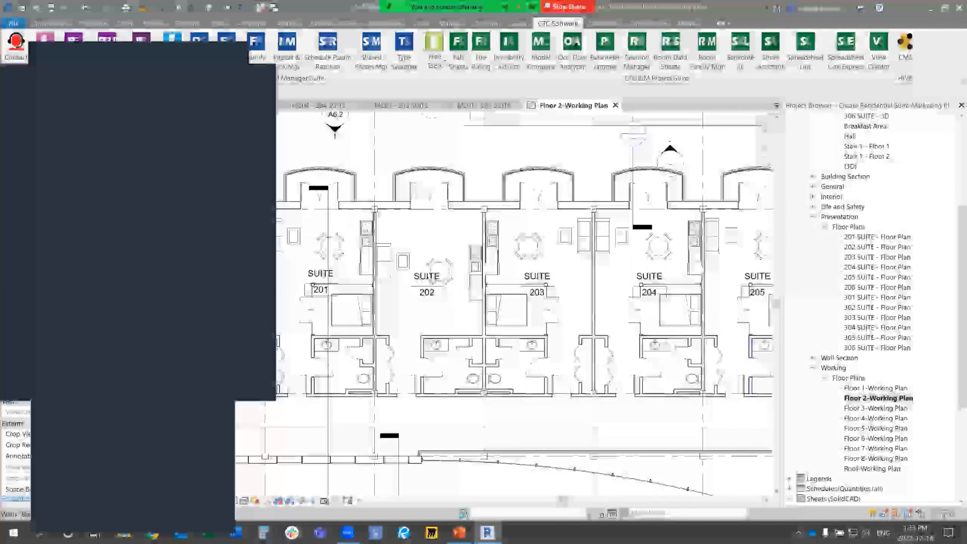
Step: Open the Floor 4-Working Plan and preview placing a room in the second suite without placing it
{"action": "double_click", "coordinate": [876, 418]}
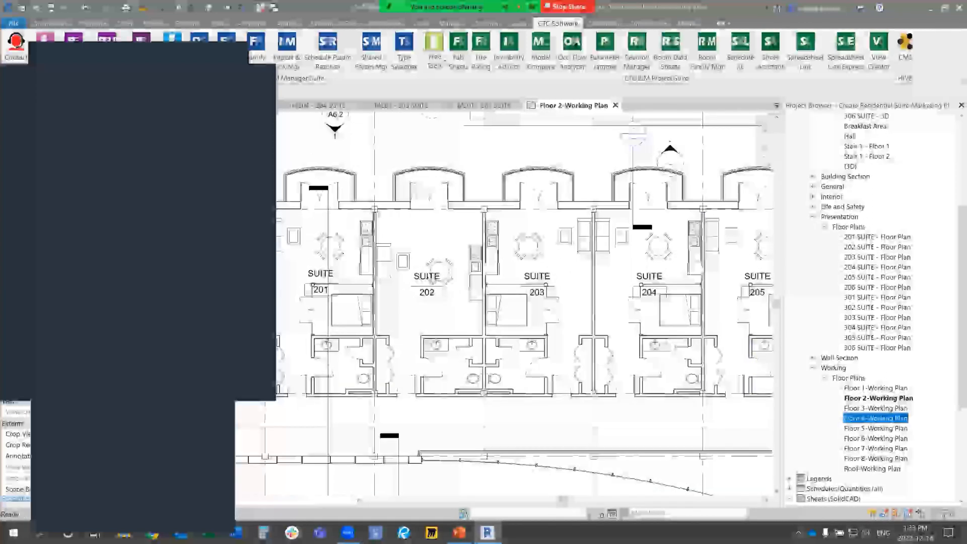
{"action": "scroll", "coordinate": [488, 317], "scroll_direction": "up", "scroll_amount": 2}
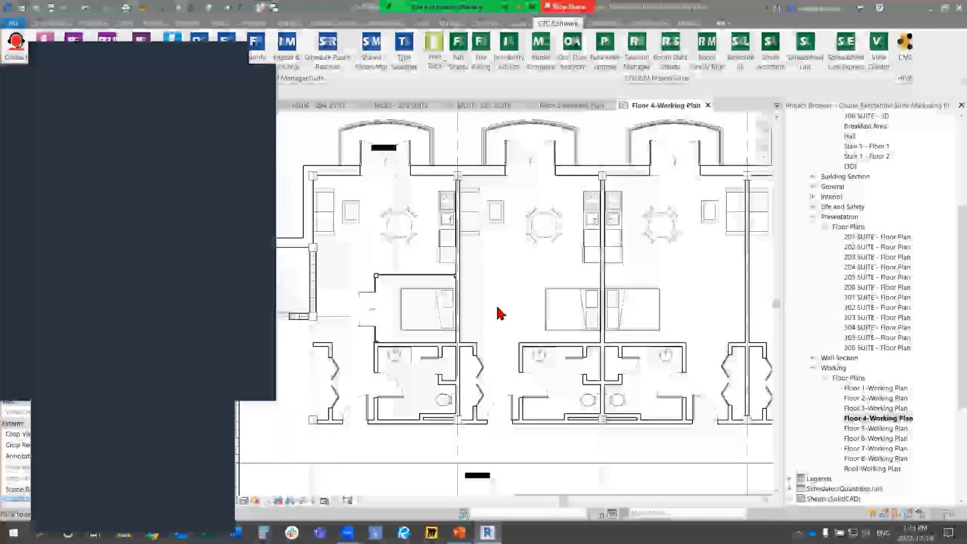
{"action": "key", "text": "r"}
{"action": "key", "text": "m"}
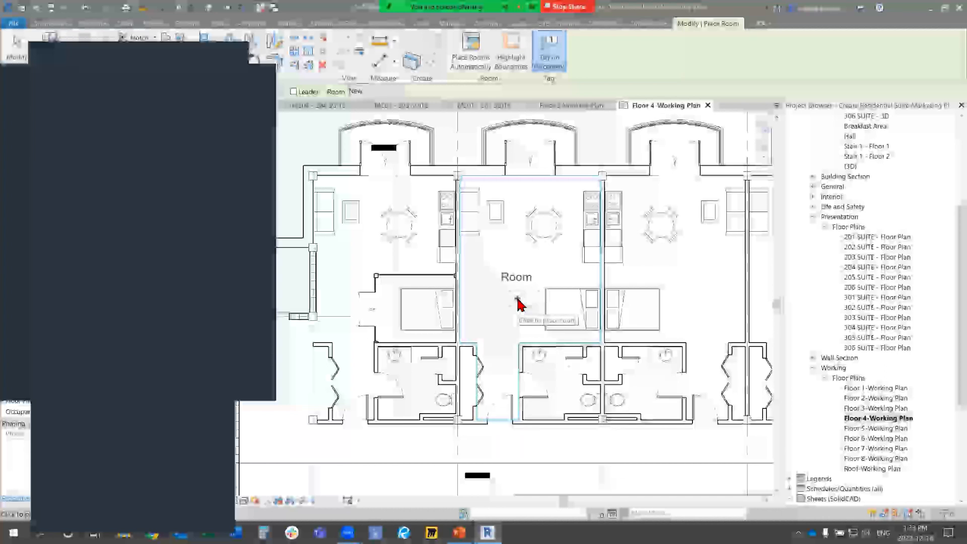
{"action": "key", "text": "Escape"}
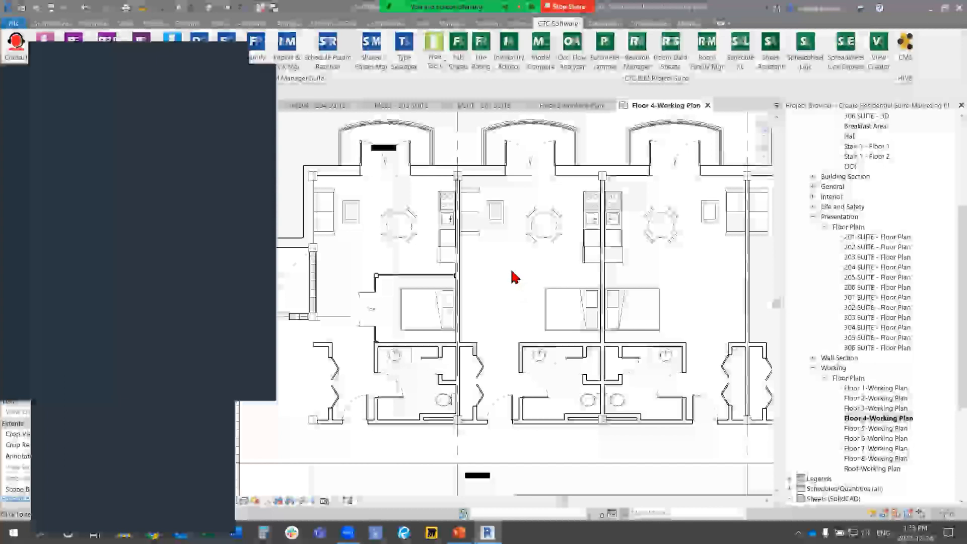
{"action": "scroll", "coordinate": [512, 276], "scroll_direction": "down", "scroll_amount": 1}
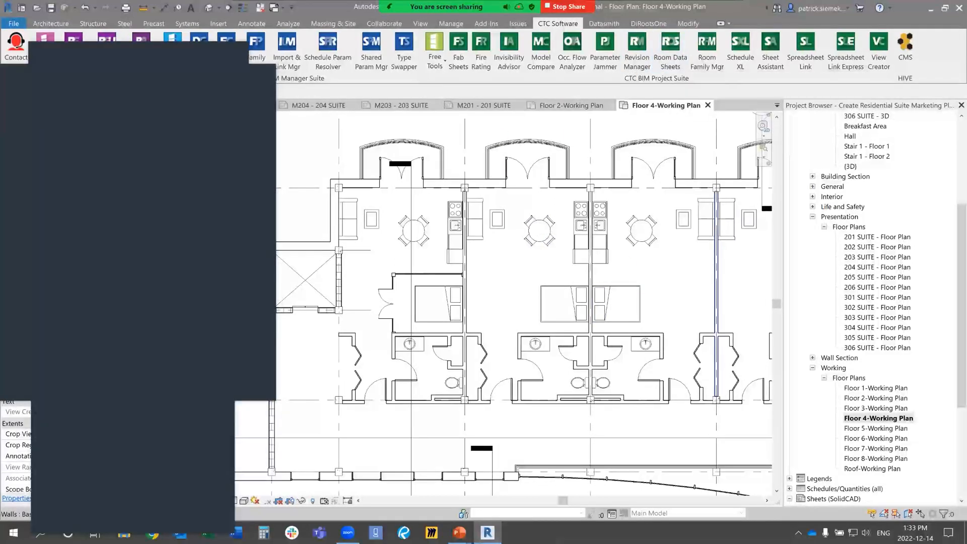
Step: Open the Floor 3-Working Plan and pick only Suite 302 as the room in Room Data Sheets
{"action": "left_click", "coordinate": [875, 408]}
{"action": "key", "text": "F2"}
{"action": "key", "text": "Return"}
{"action": "key", "text": "Return"}
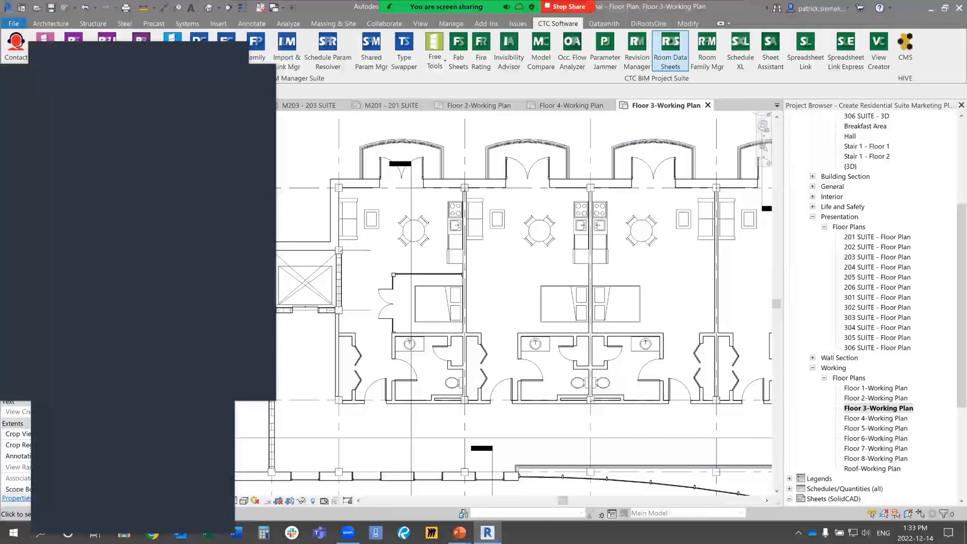
{"action": "left_click", "coordinate": [670, 50]}
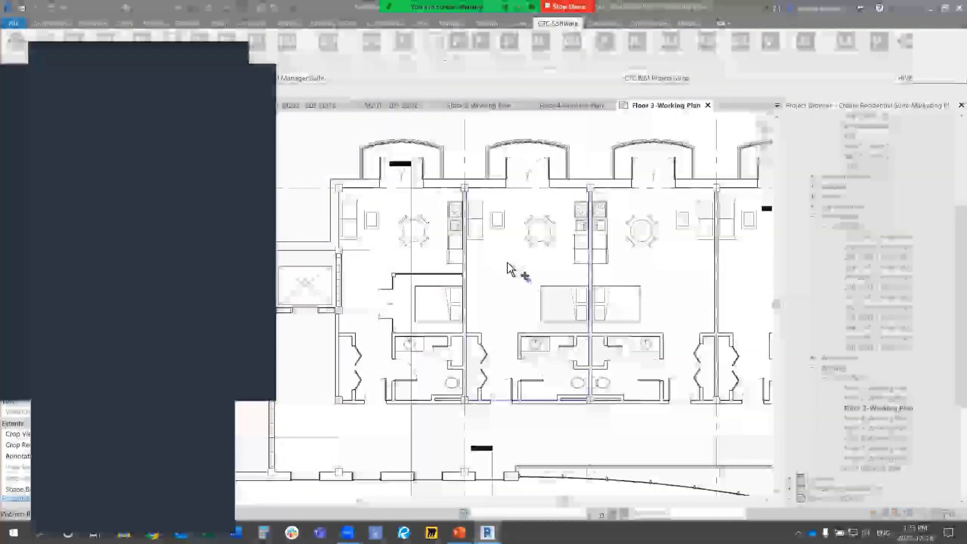
{"action": "left_click", "coordinate": [507, 263]}
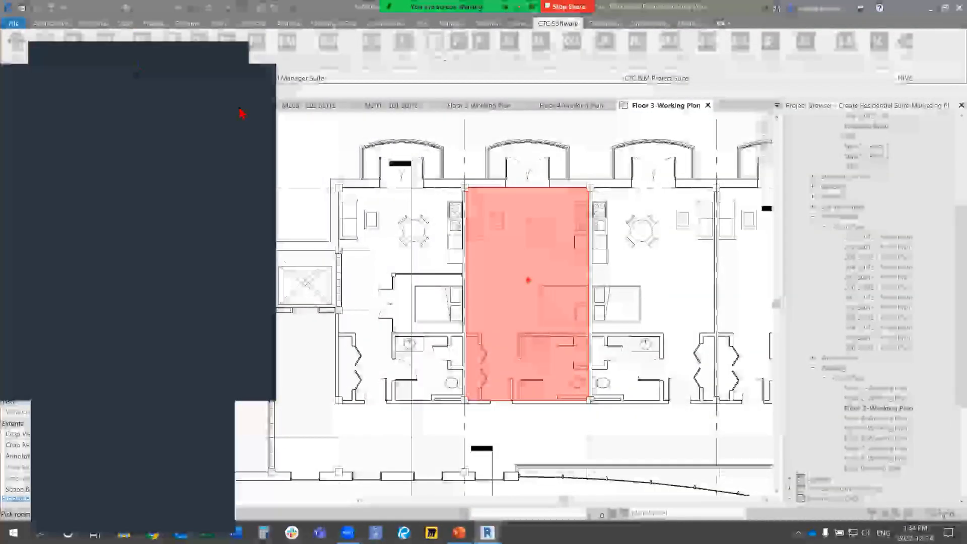
{"action": "left_click", "coordinate": [127, 102]}
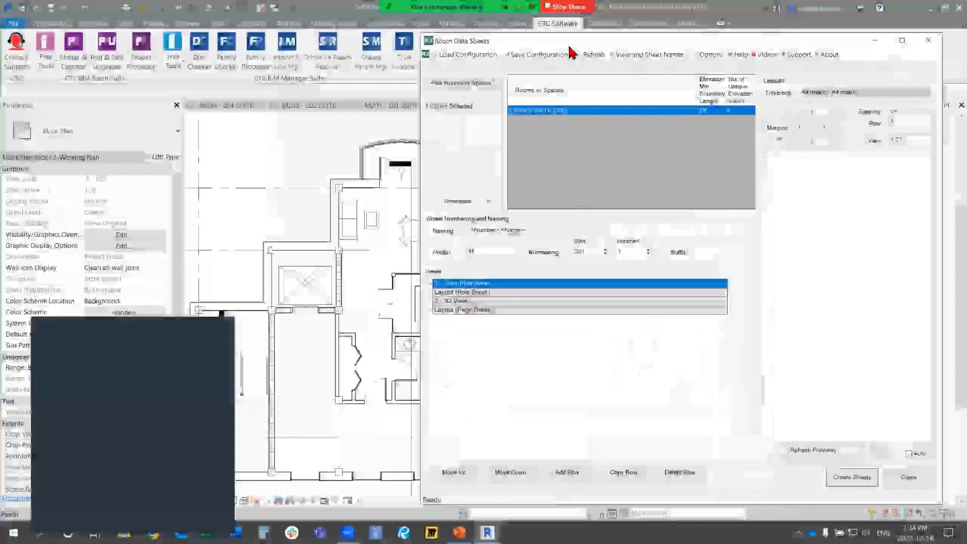
Step: Try a floor plan view offset of 5 in the layout preview, and set the offset to 0.5 with a refreshed preview
{"action": "left_click_drag", "start_coordinate": [568, 46], "coordinate": [515, 44]}
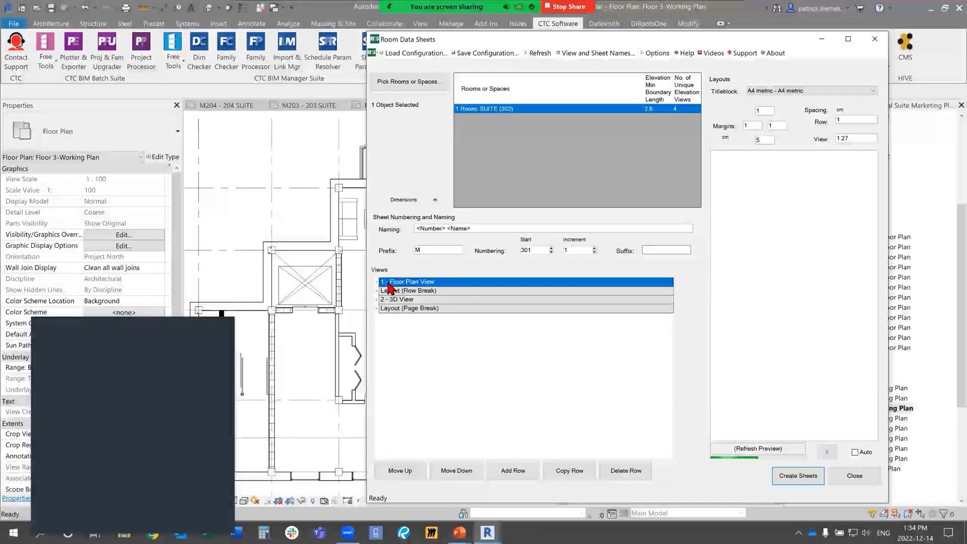
{"action": "left_click", "coordinate": [379, 283]}
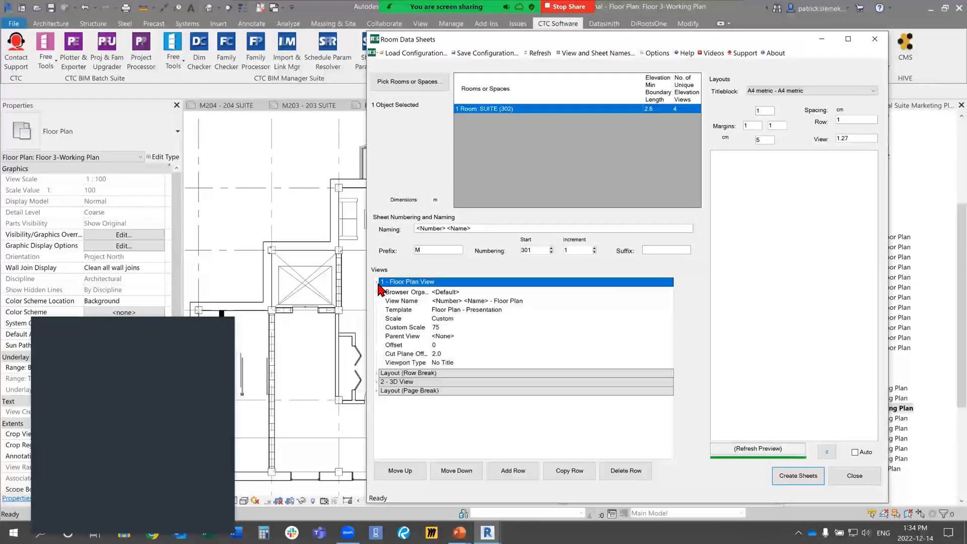
{"action": "left_click", "coordinate": [457, 347]}
{"action": "left_click", "coordinate": [456, 351]}
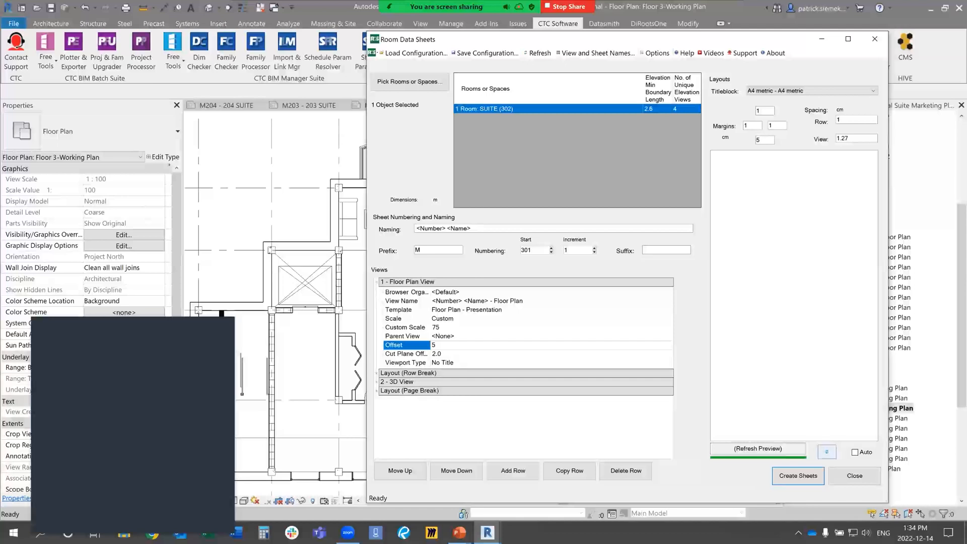
{"action": "left_click", "coordinate": [826, 452]}
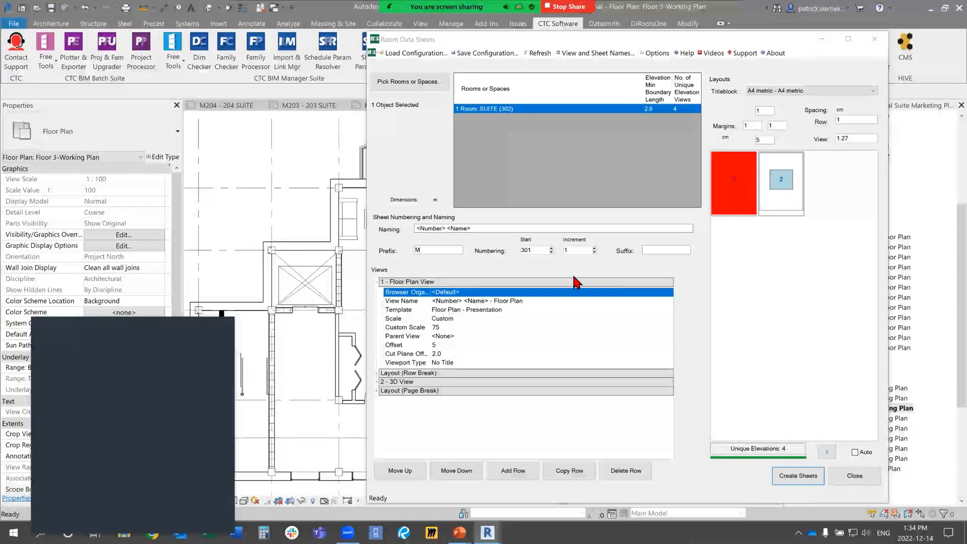
{"action": "left_click", "coordinate": [457, 346]}
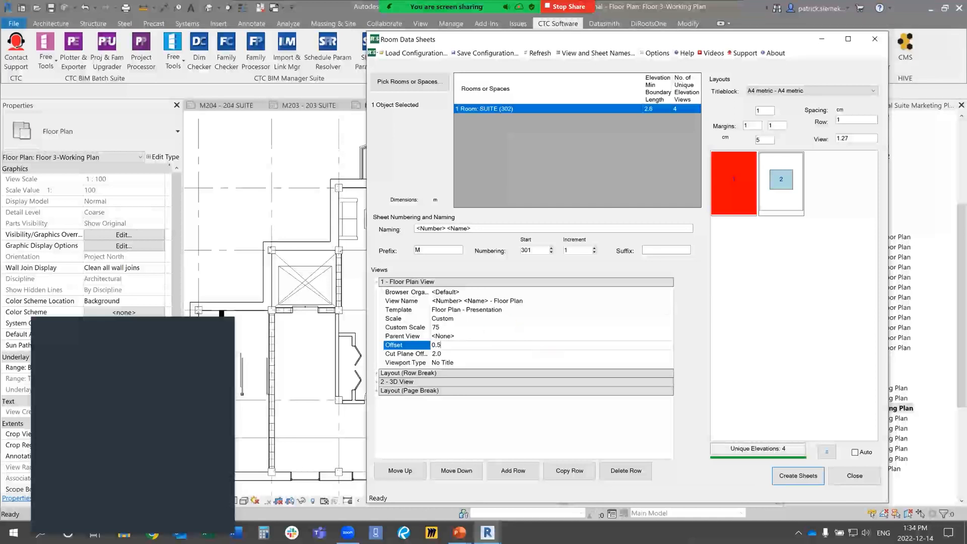
{"action": "left_click", "coordinate": [826, 452]}
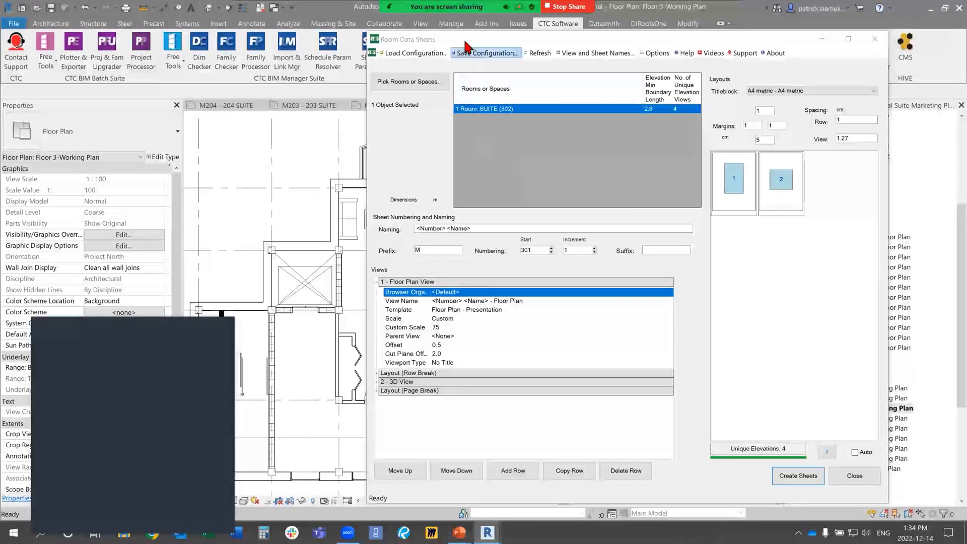
Step: Activate sheet M203 and try picking a room from its floor plan for Room Data Sheets
{"action": "left_click_drag", "start_coordinate": [464, 39], "coordinate": [553, 41]}
{"action": "middle_click_drag", "start_coordinate": [365, 187], "coordinate": [245, 214]}
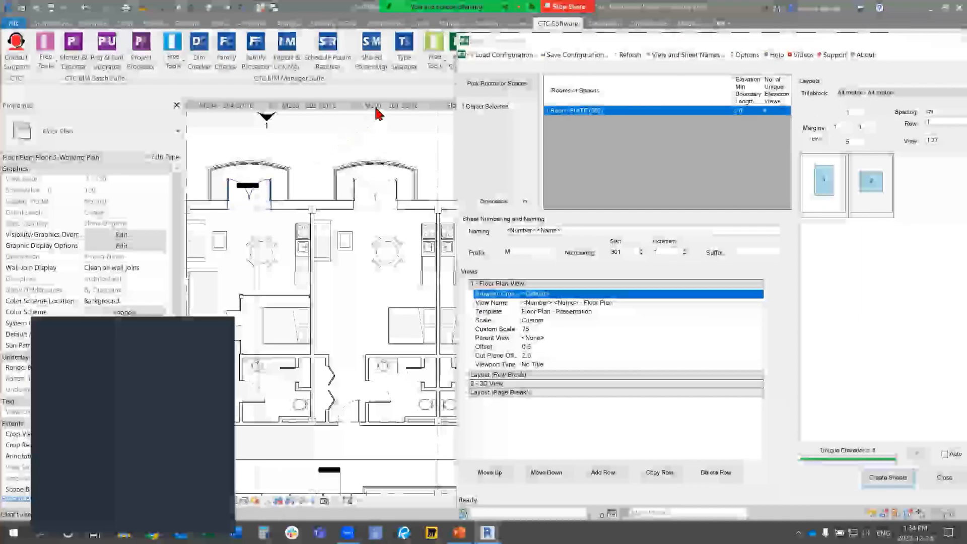
{"action": "left_click", "coordinate": [300, 108]}
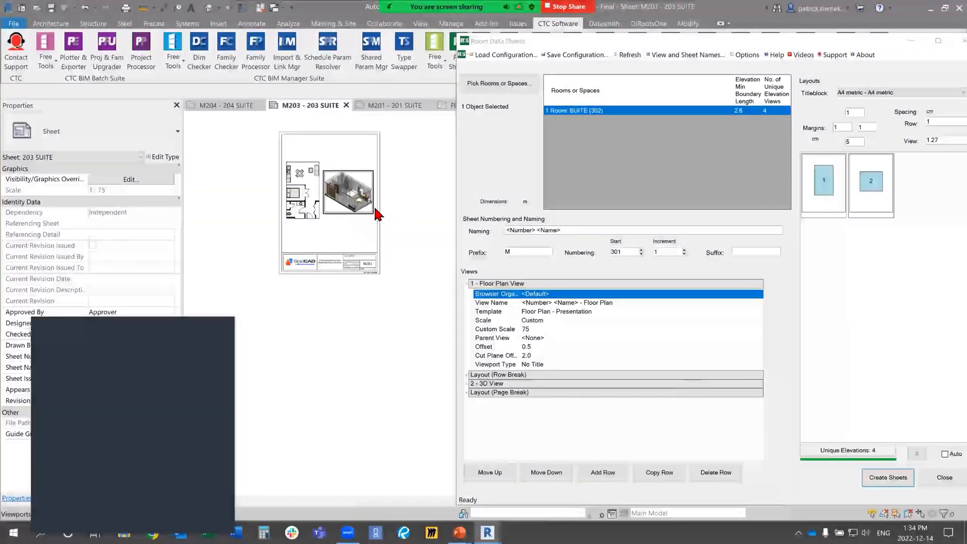
{"action": "left_click", "coordinate": [496, 84]}
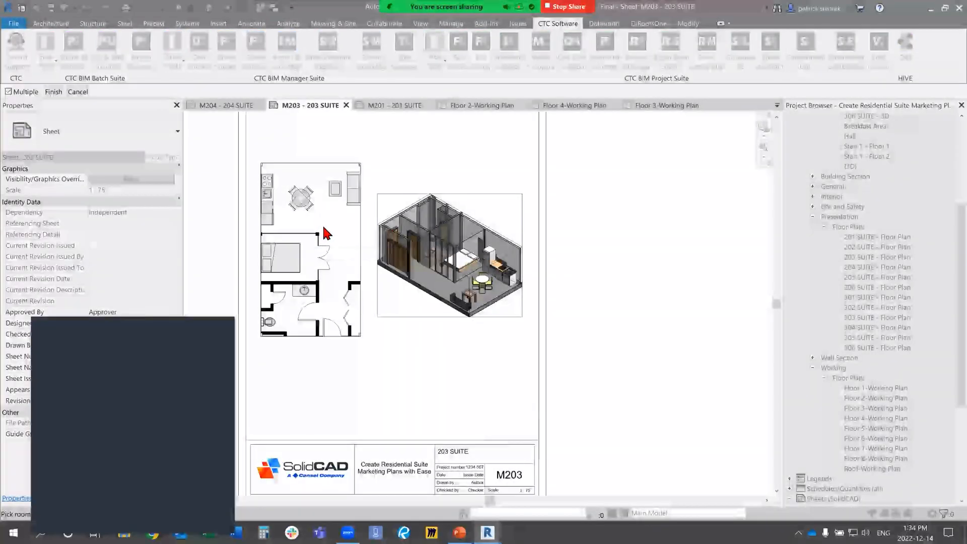
{"action": "key", "text": "Escape"}
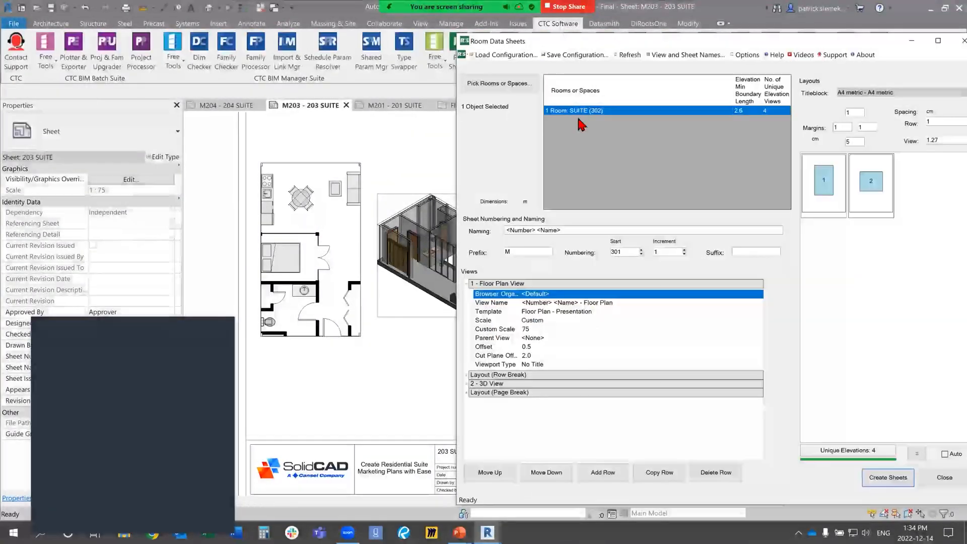
Step: Expand the project's schedules, open the Room Schedule, and place the Room Data Sheets window so the schedule is readable
{"action": "left_click_drag", "start_coordinate": [573, 45], "coordinate": [234, 39]}
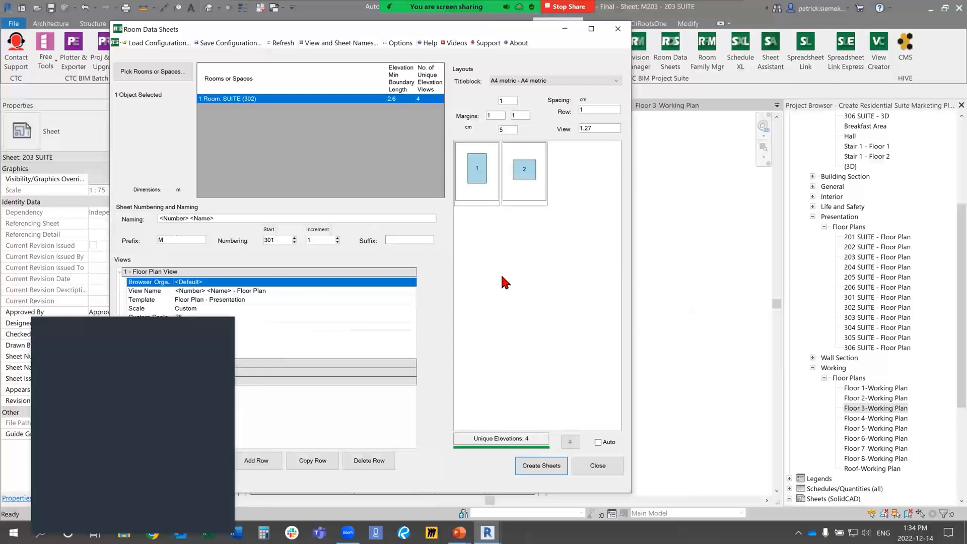
{"action": "scroll", "coordinate": [871, 303], "scroll_direction": "down", "scroll_amount": 2}
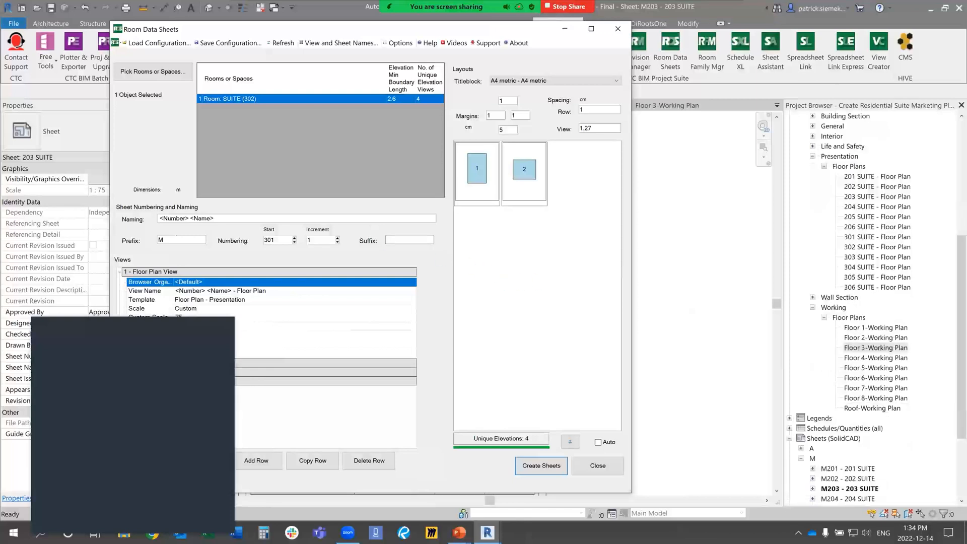
{"action": "left_click", "coordinate": [789, 418]}
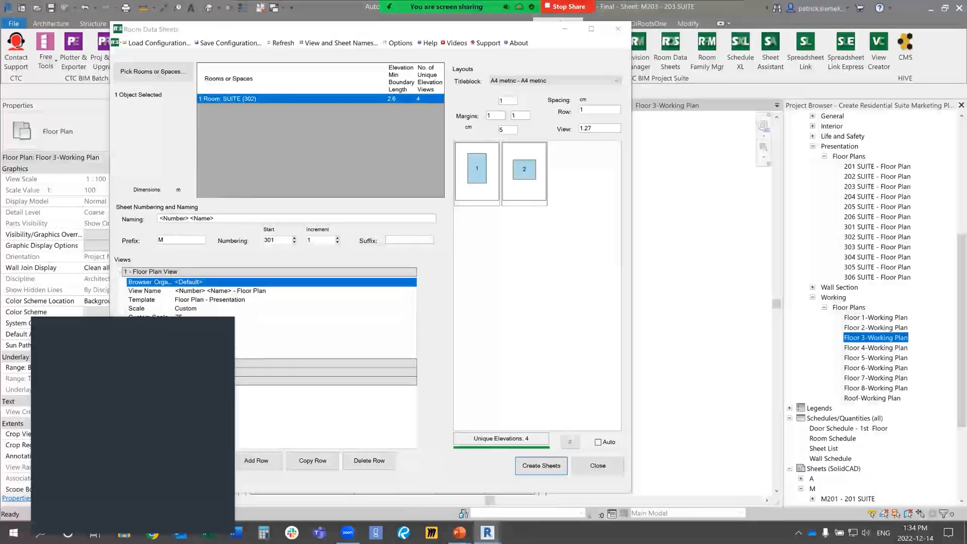
{"action": "double_click", "coordinate": [832, 439]}
{"action": "left_click_drag", "start_coordinate": [311, 32], "coordinate": [586, 39]}
{"action": "left_click", "coordinate": [424, 85]}
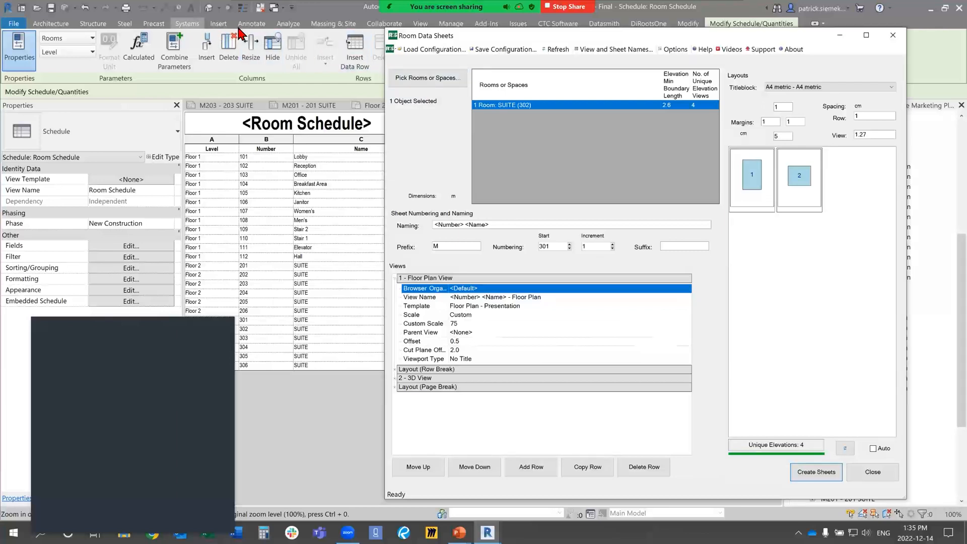
Step: Review the analysis tools for spaces and zones, moving the Room Data Sheets window out of their way
{"action": "left_click", "coordinate": [286, 24]}
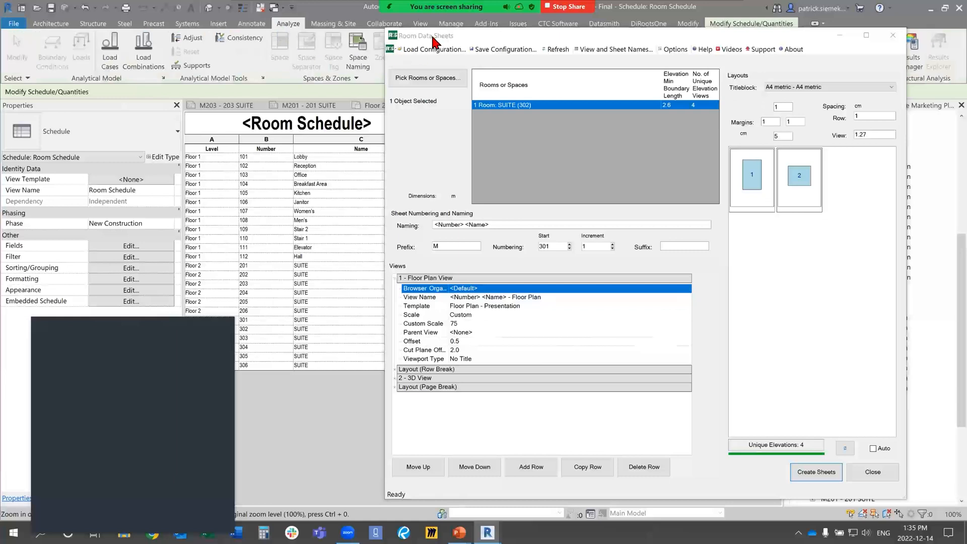
{"action": "left_click_drag", "start_coordinate": [450, 40], "coordinate": [421, 85]}
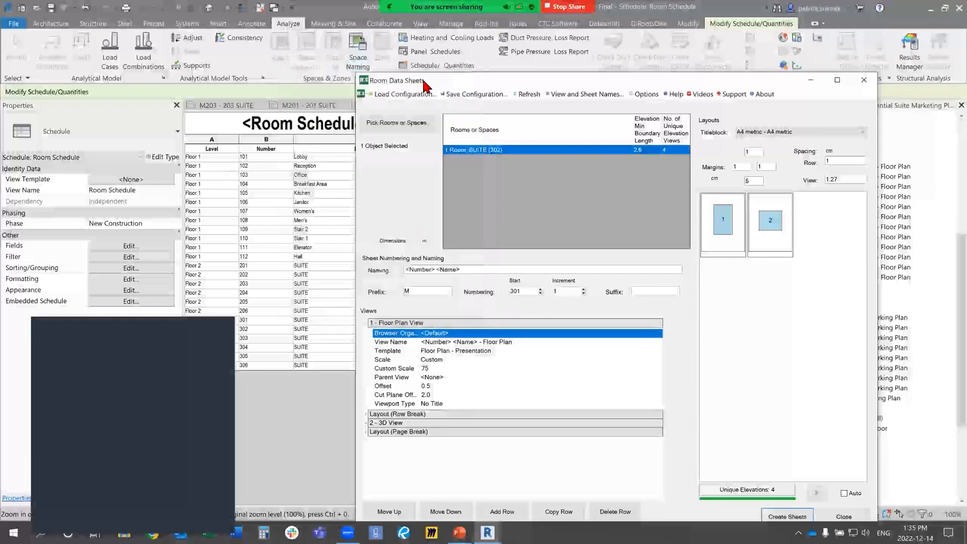
{"action": "left_click_drag", "start_coordinate": [425, 80], "coordinate": [360, 31]}
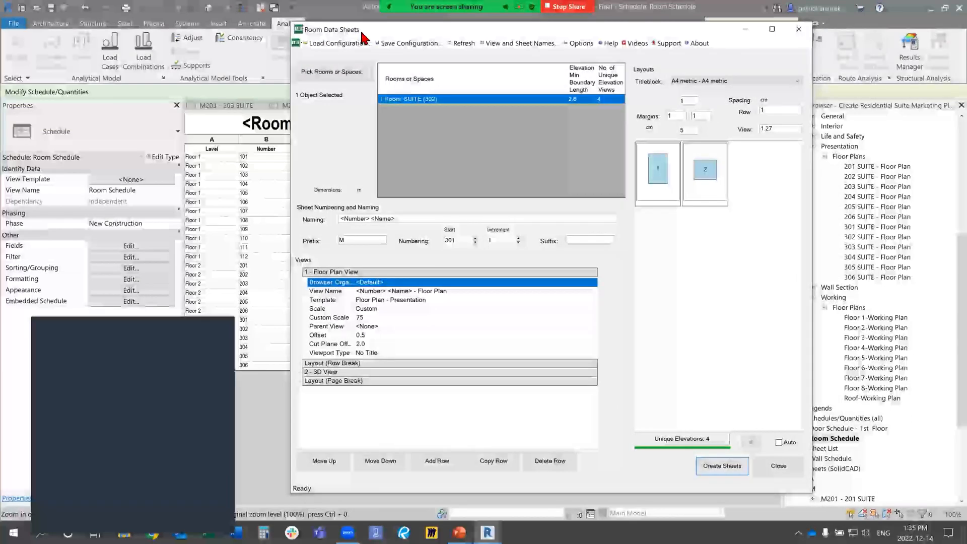
{"action": "left_click_drag", "start_coordinate": [361, 32], "coordinate": [160, 39]}
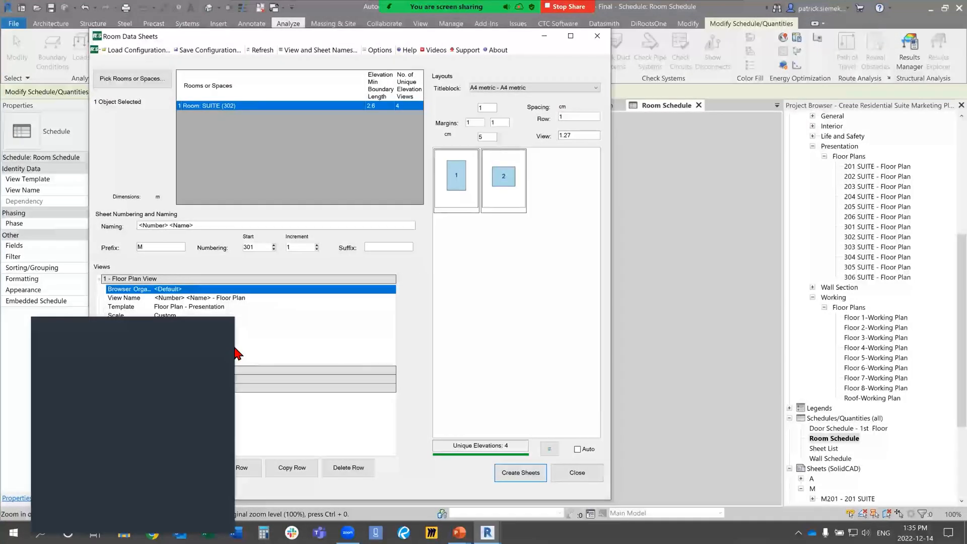
Step: Open the floor plan view's custom scale for editing in Room Data Sheets
{"action": "left_click_drag", "start_coordinate": [274, 39], "coordinate": [279, 38]}
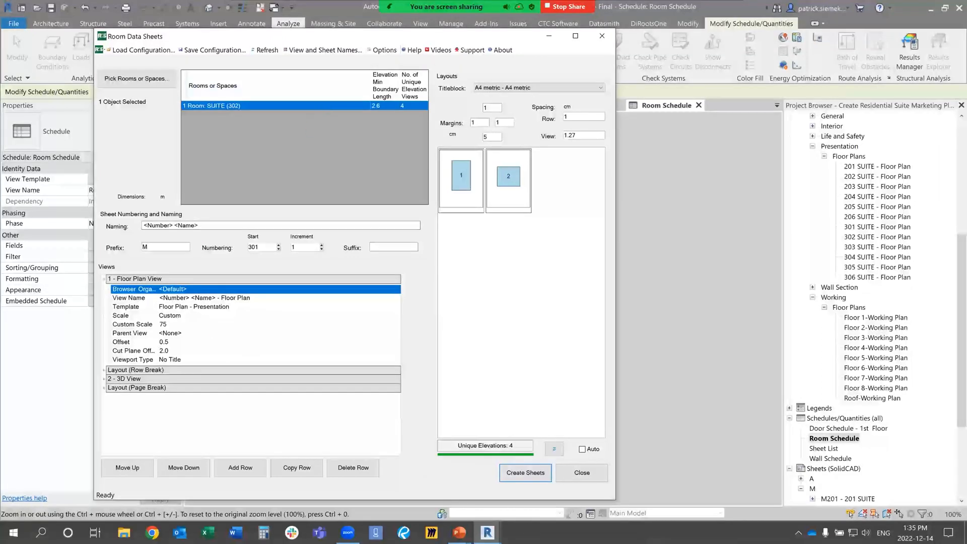
{"action": "left_click", "coordinate": [178, 328]}
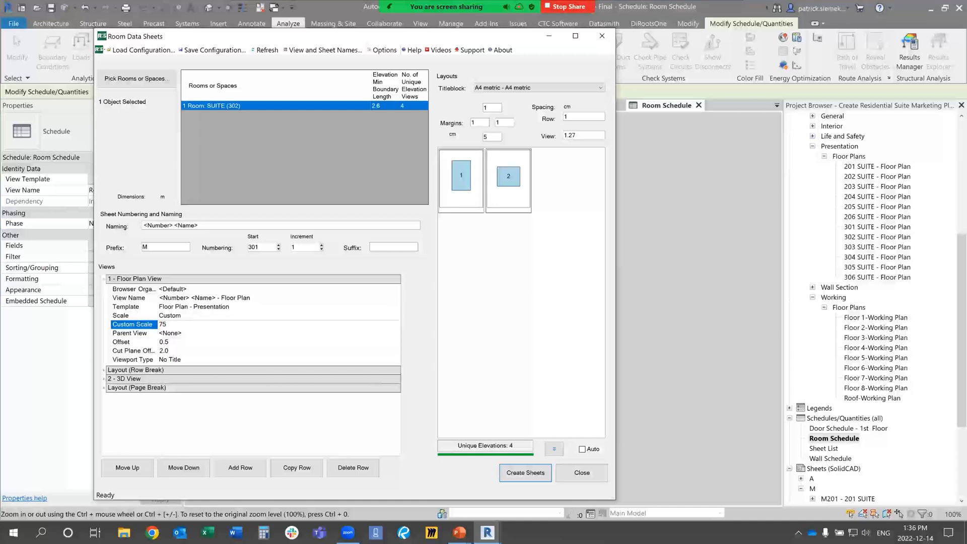
{"action": "left_click_drag", "start_coordinate": [458, 37], "coordinate": [463, 35]}
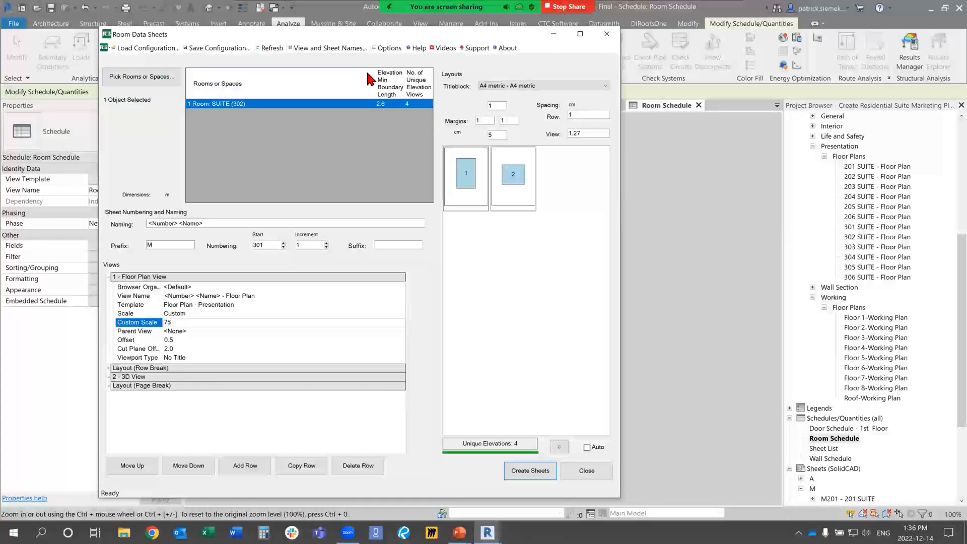
Step: Create a Rentable area plan for Floor 1
{"action": "left_click_drag", "start_coordinate": [149, 36], "coordinate": [85, 74]}
{"action": "left_click", "coordinate": [51, 24]}
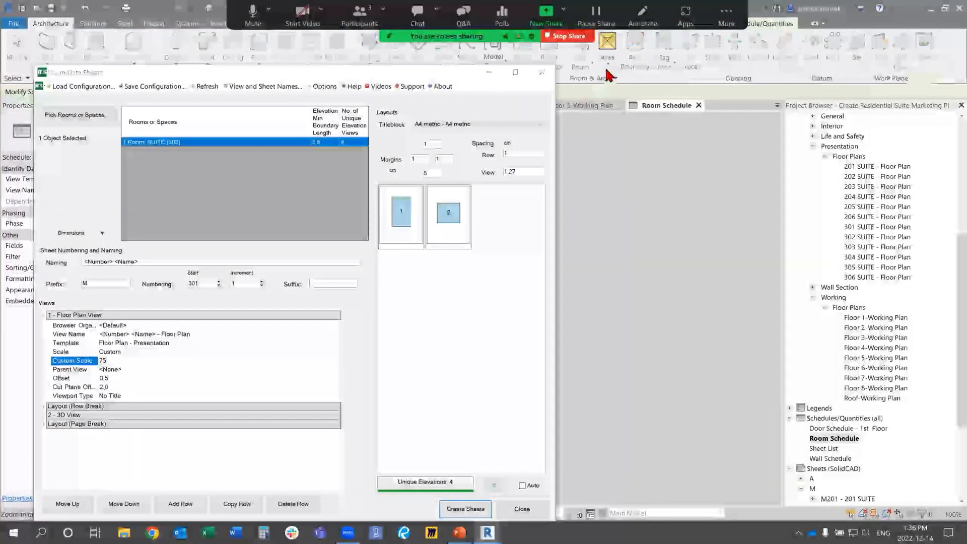
{"action": "left_click", "coordinate": [615, 82]}
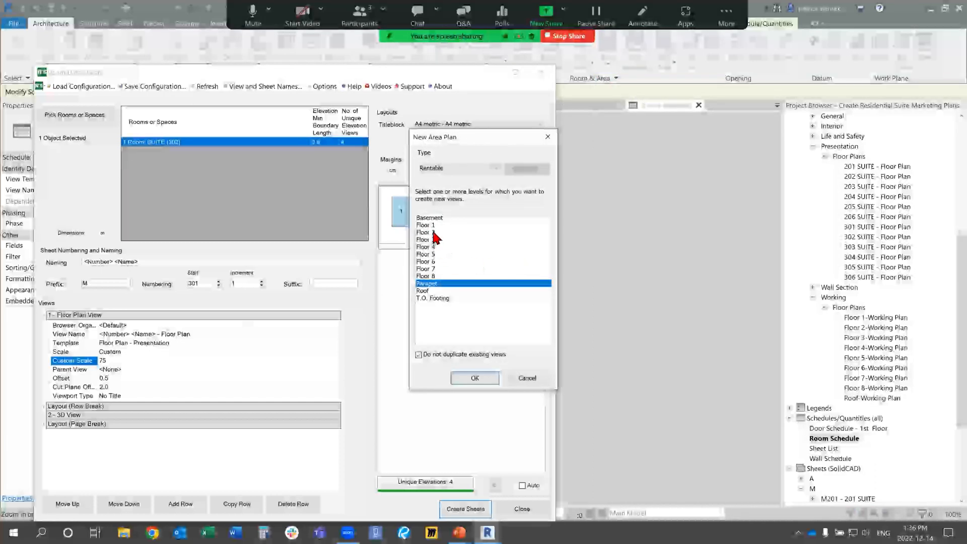
{"action": "left_click", "coordinate": [431, 226]}
{"action": "left_click", "coordinate": [475, 378]}
{"action": "left_click", "coordinate": [521, 272]}
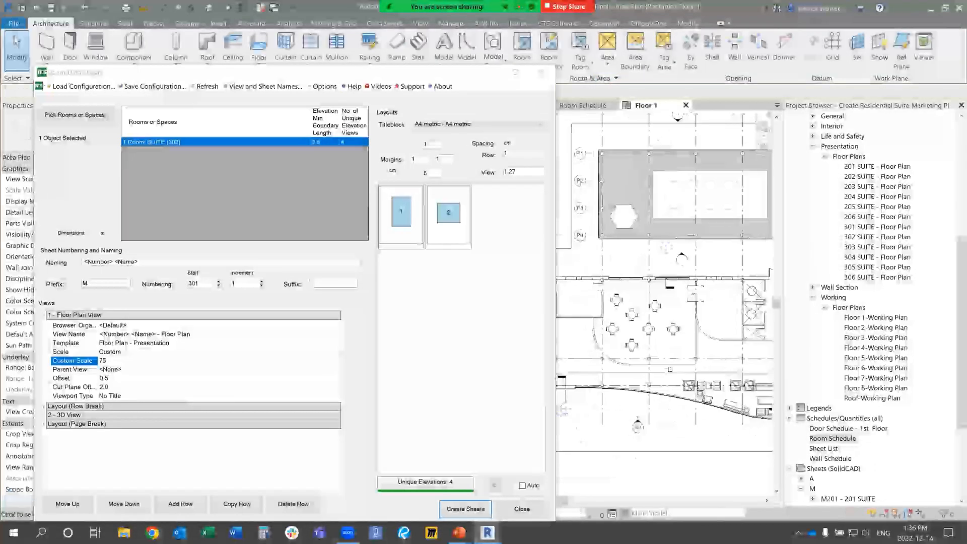
Step: Draw a rectangular area boundary inside the curved-wall room on the Floor 1 area plan
{"action": "left_click", "coordinate": [635, 61]}
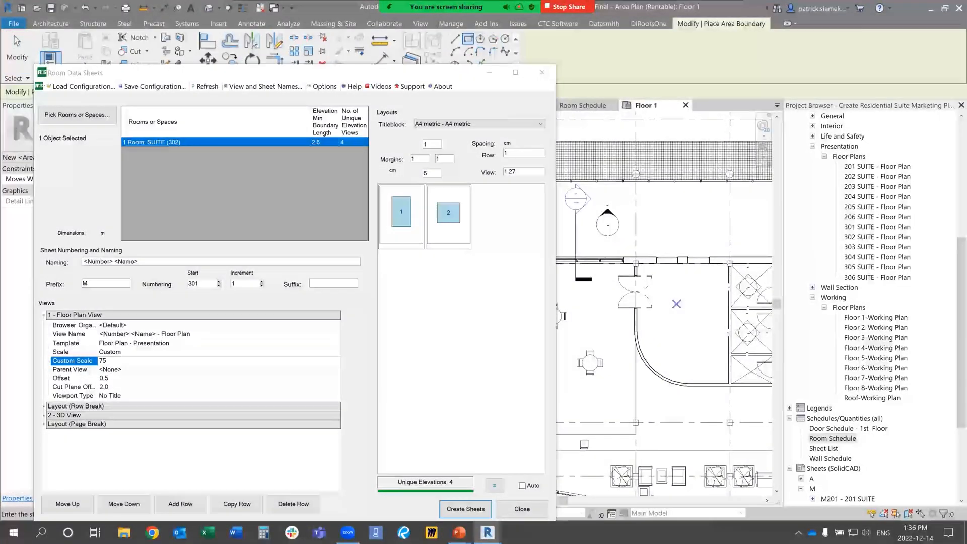
{"action": "left_click", "coordinate": [668, 304]}
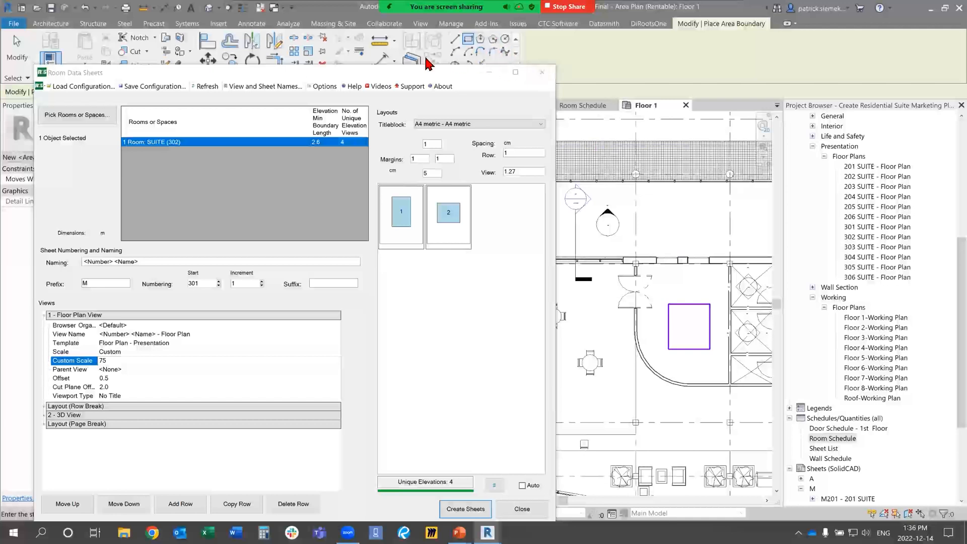
Step: Finish the boundary sketch and place an area inside the rectangular boundary on the Floor 1 area plan
{"action": "key", "text": "Escape"}
{"action": "key", "text": "Escape"}
{"action": "left_click", "coordinate": [607, 59]}
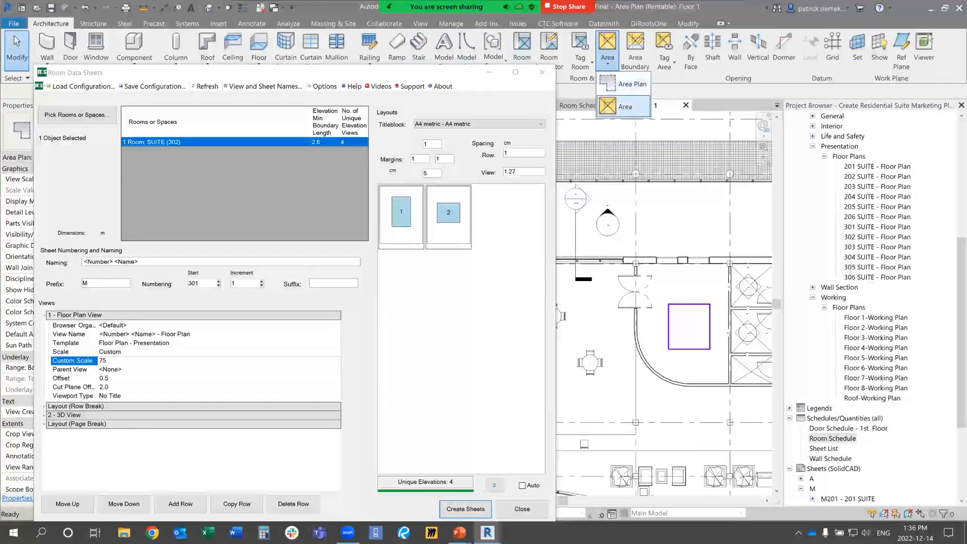
{"action": "left_click", "coordinate": [625, 107]}
{"action": "left_click", "coordinate": [688, 326]}
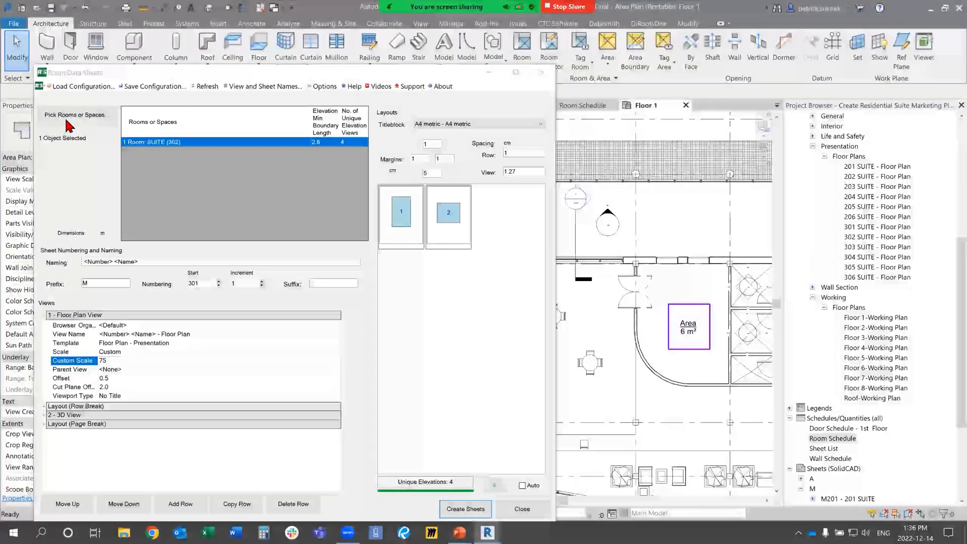
Step: Try picking the new area in Room Data Sheets, cancel the selection and close the Room Data Sheets window
{"action": "left_click", "coordinate": [77, 115]}
{"action": "scroll", "coordinate": [696, 336], "scroll_direction": "up", "scroll_amount": 2}
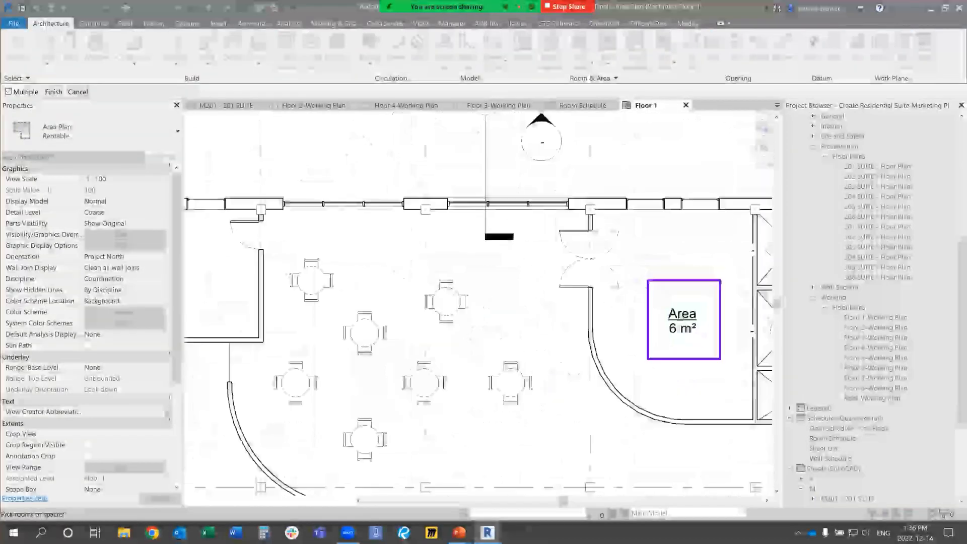
{"action": "key", "text": "Escape"}
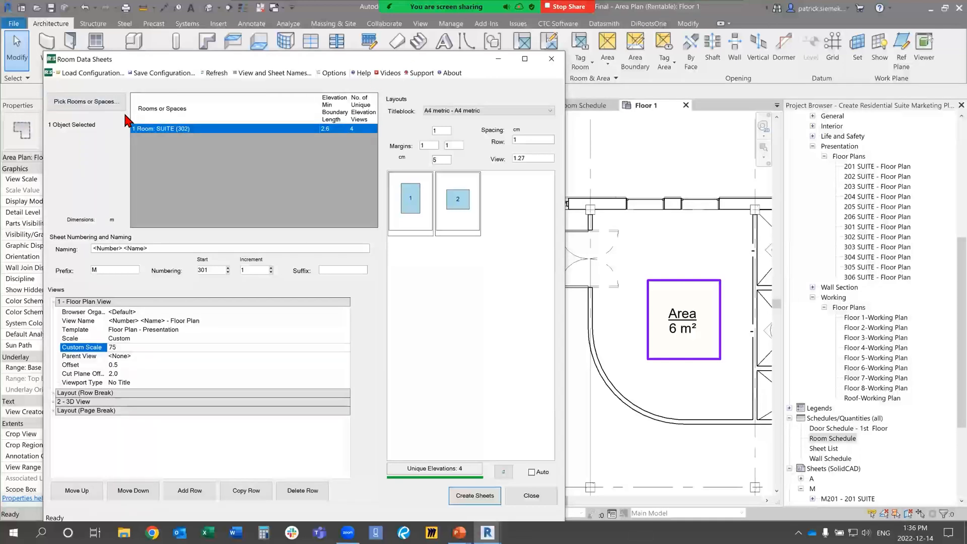
{"action": "left_click_drag", "start_coordinate": [225, 57], "coordinate": [239, 41]}
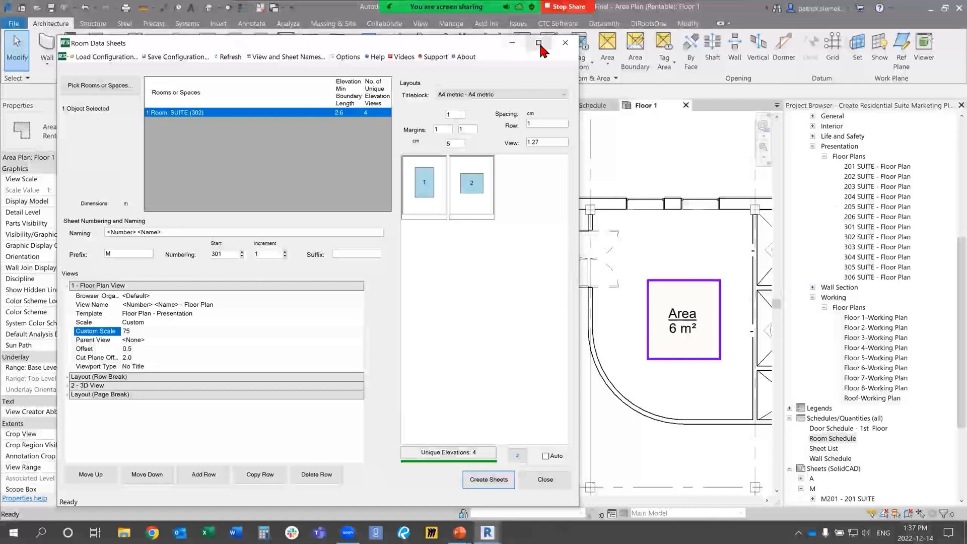
{"action": "left_click", "coordinate": [565, 43]}
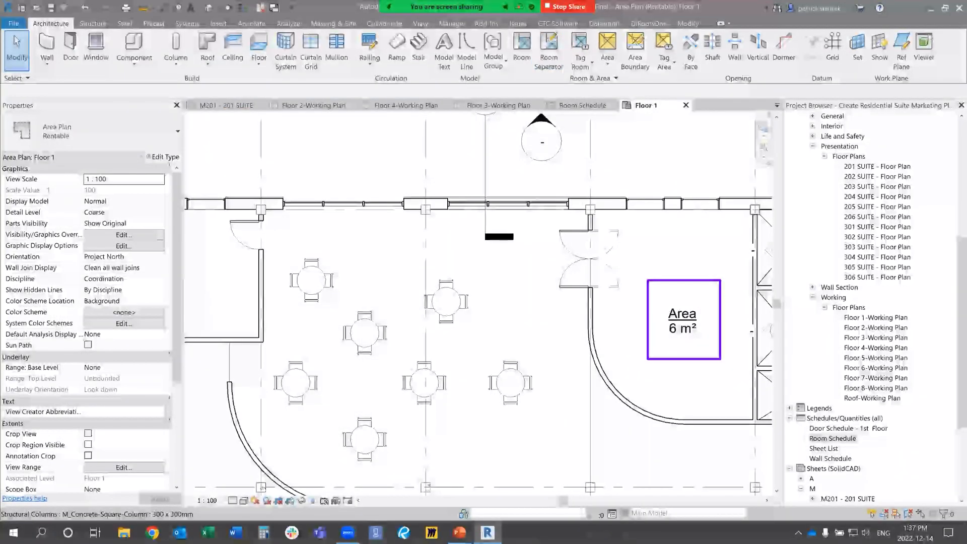
Step: Open the Floor 2-Working Plan view and preview space placement in suite 202, cancelling both the tag family loading and the placement
{"action": "double_click", "coordinate": [878, 327]}
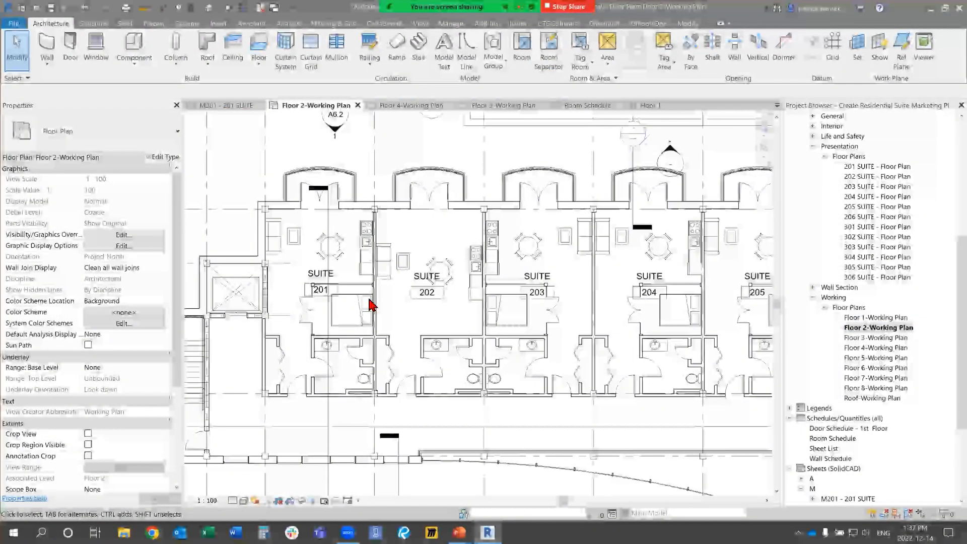
{"action": "left_click", "coordinate": [288, 23]}
{"action": "left_click", "coordinate": [280, 50]}
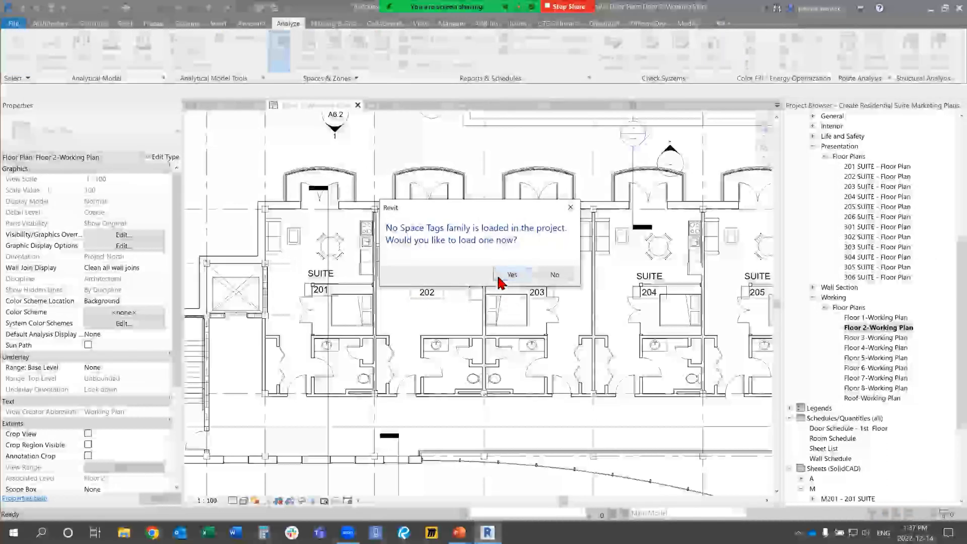
{"action": "left_click", "coordinate": [504, 276]}
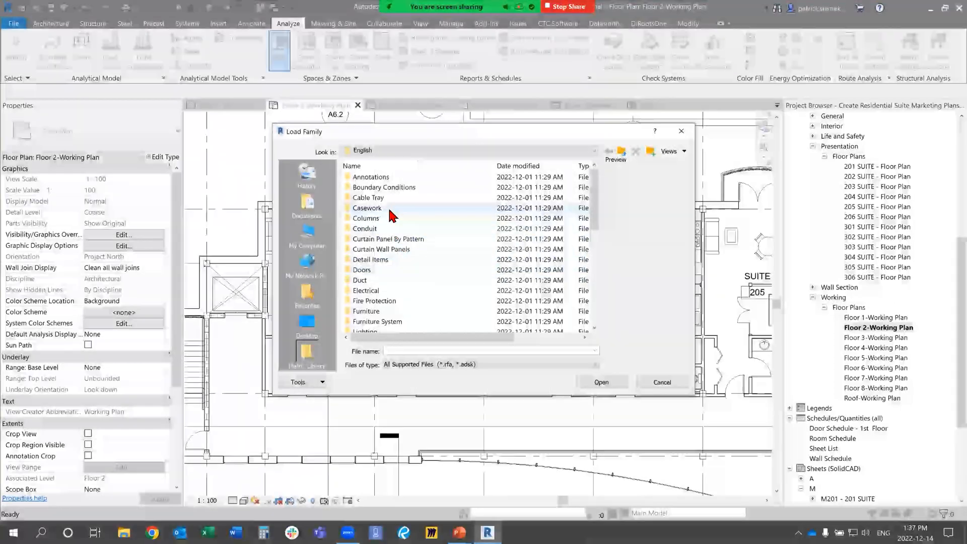
{"action": "key", "text": "Escape"}
{"action": "scroll", "coordinate": [402, 305], "scroll_direction": "up", "scroll_amount": 3}
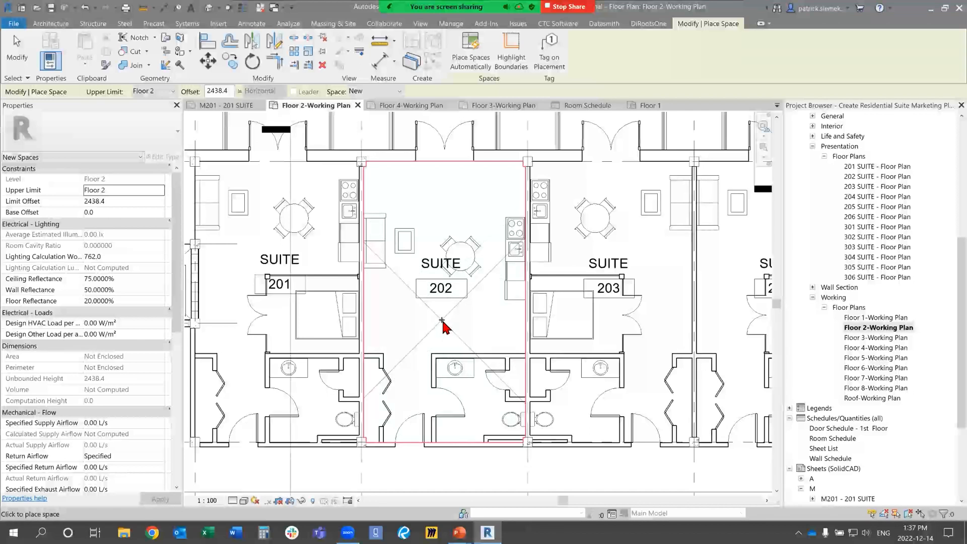
{"action": "key", "text": "Escape"}
{"action": "key", "text": "Escape"}
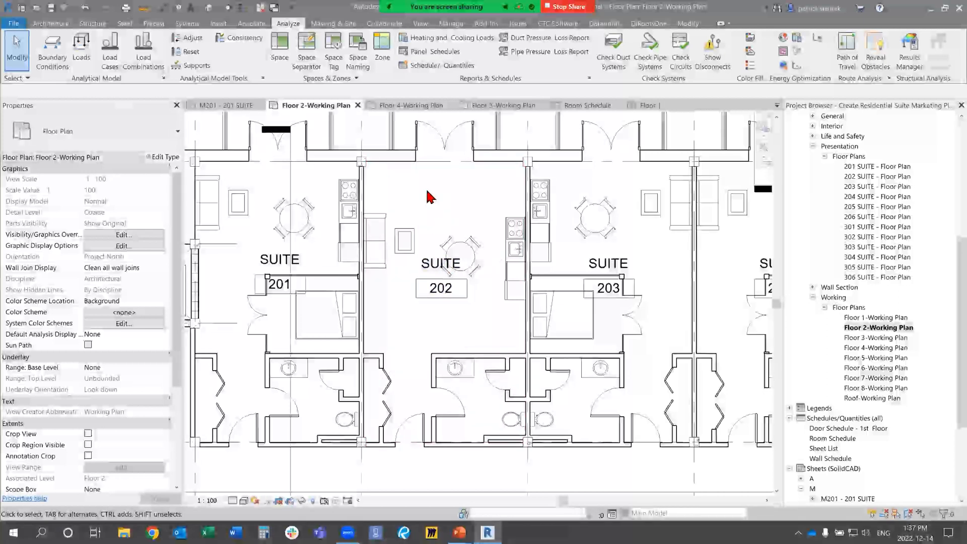
Step: Show the CTC Software tools for the Floor 2 plan and switch to the running PowerPoint slide show
{"action": "scroll", "coordinate": [428, 196], "scroll_direction": "down", "scroll_amount": 4}
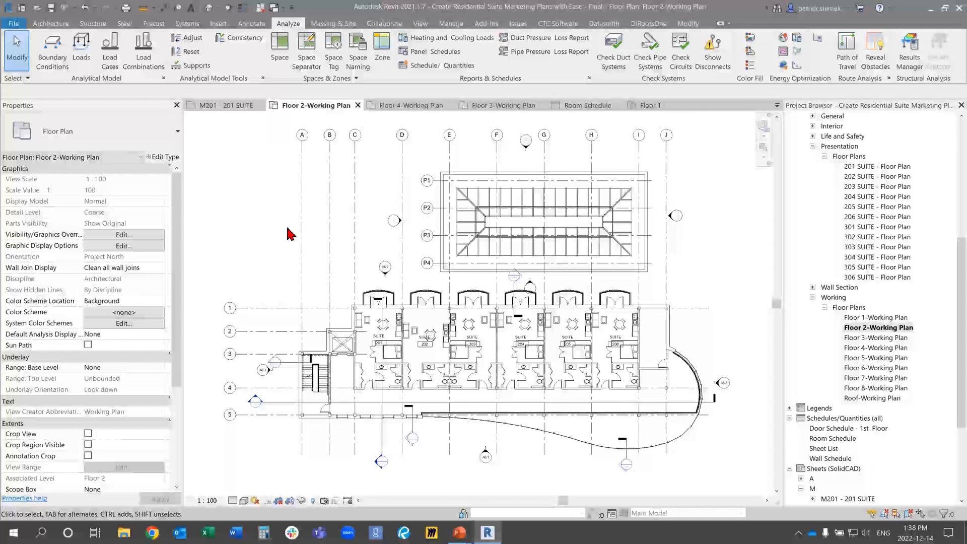
{"action": "left_click", "coordinate": [542, 25]}
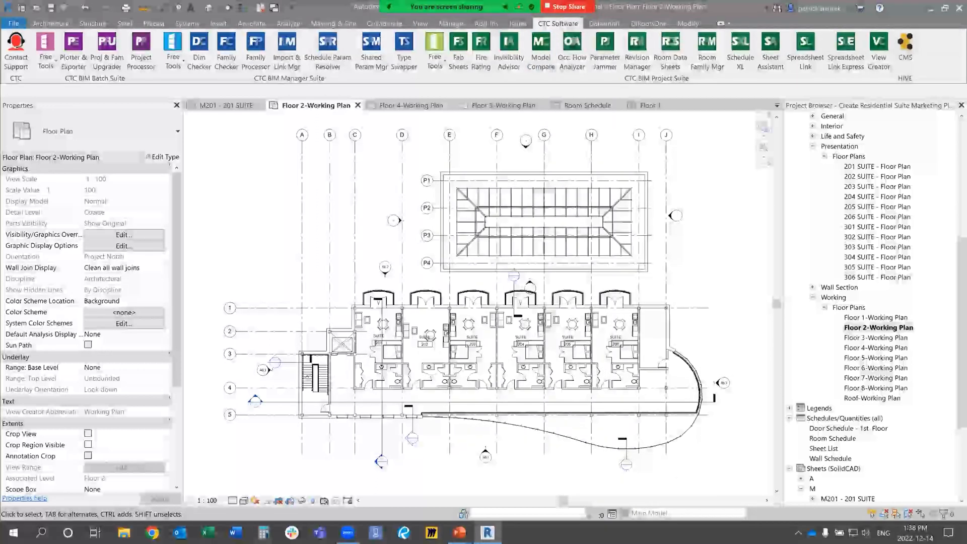
{"action": "mouse_move", "coordinate": [458, 533]}
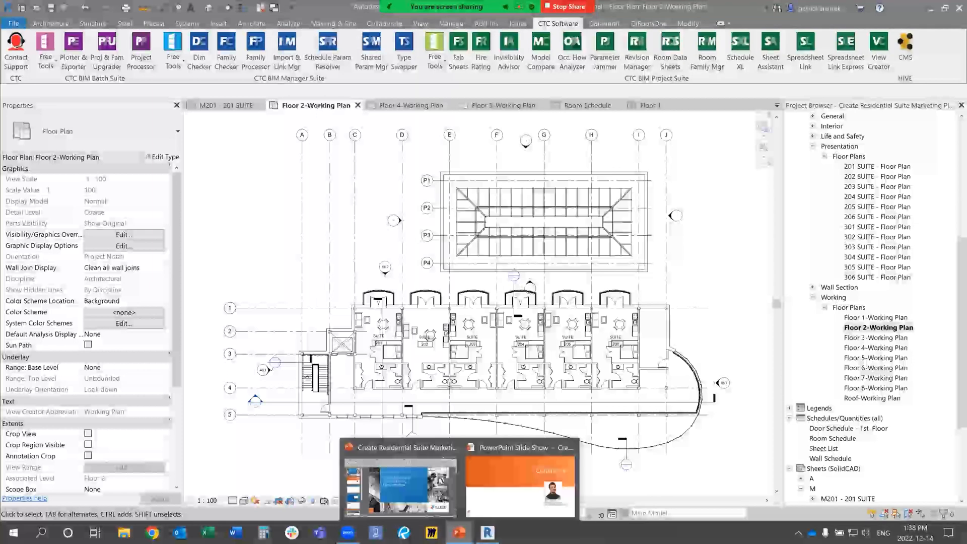
{"action": "left_click", "coordinate": [518, 481]}
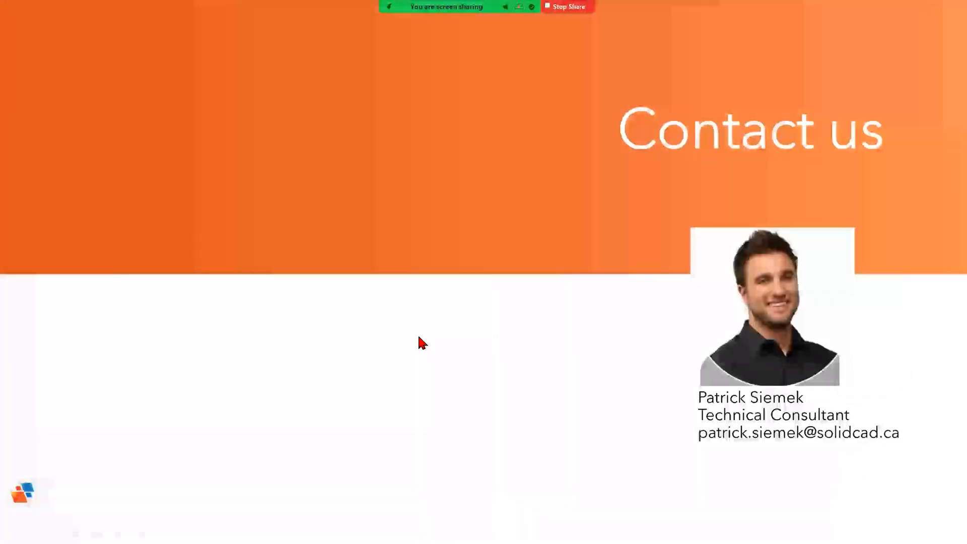